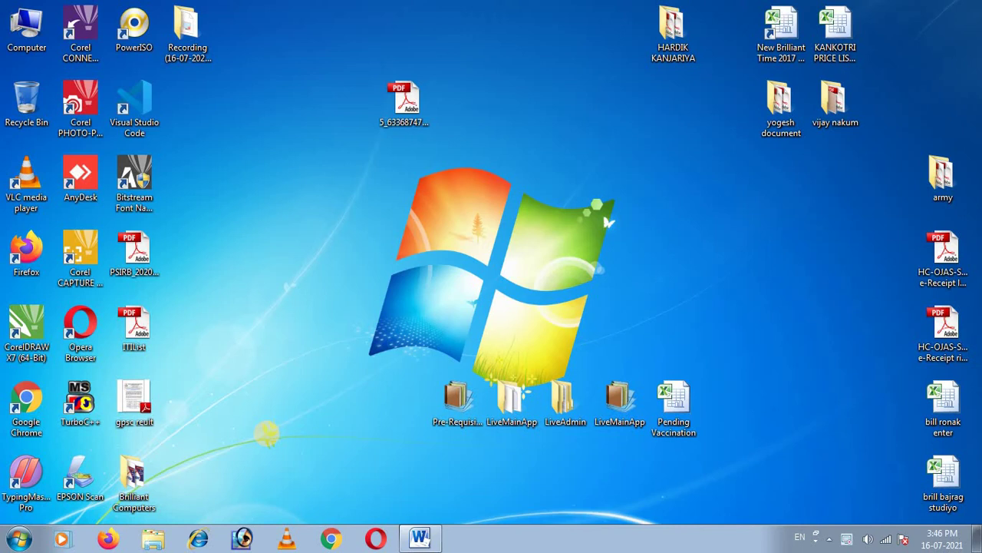
Step: Refresh the desktop, then launch Word 2010 with a blank document and maximize it
right_click(313, 186)
left_click(344, 228)
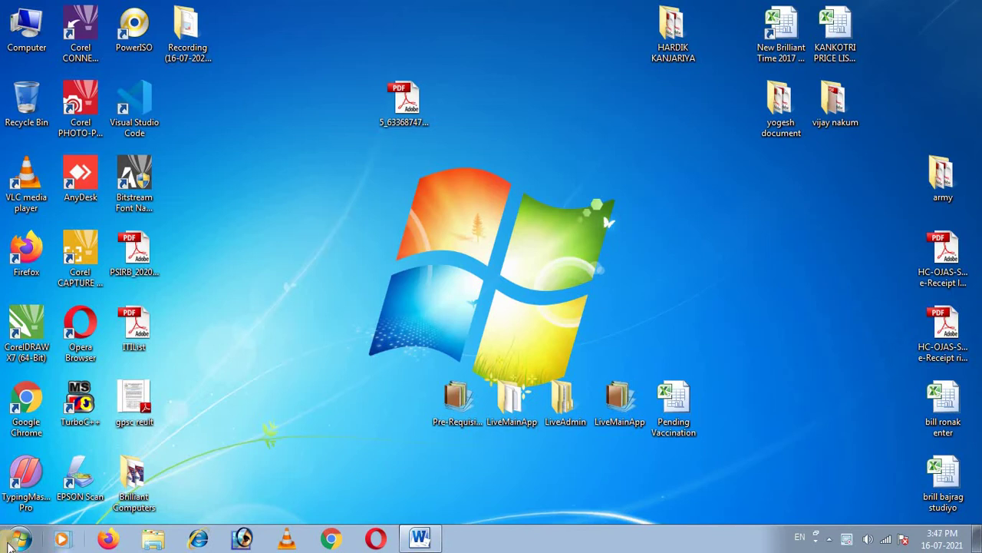
left_click(17, 539)
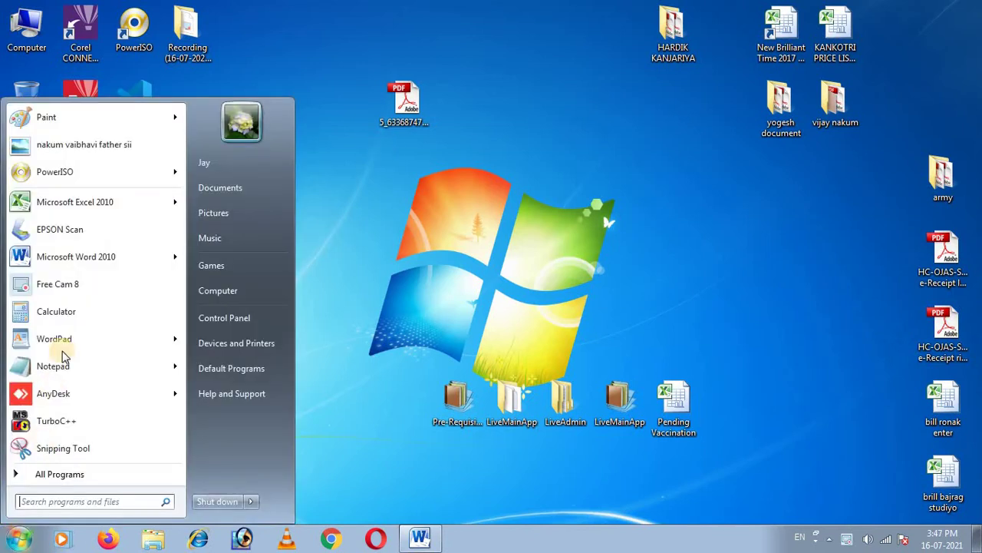
left_click(87, 259)
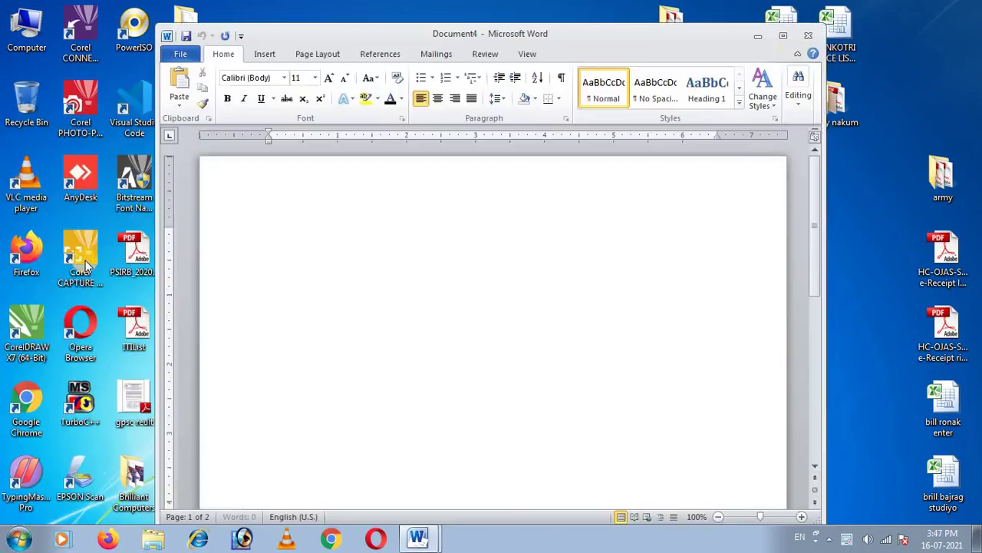
double_click(788, 35)
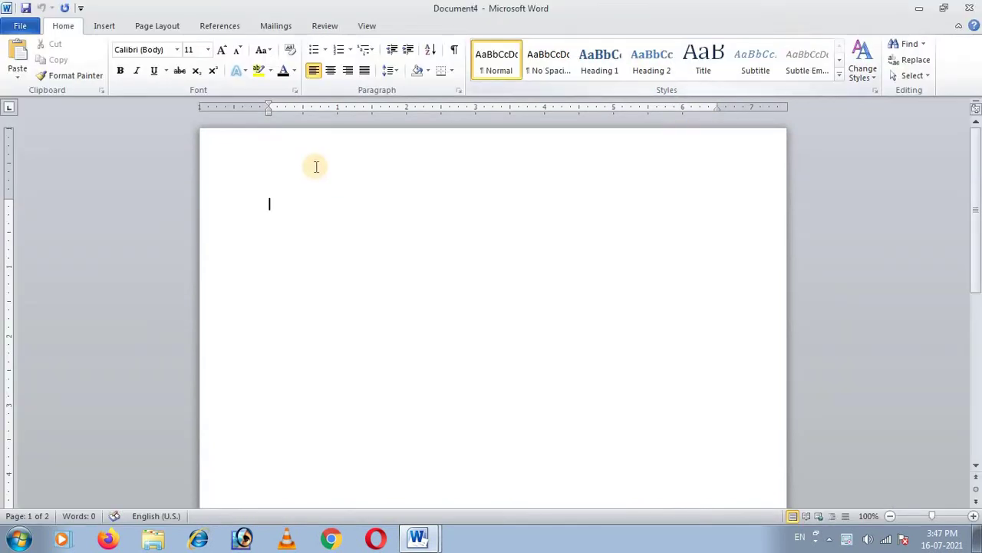
Step: Minimize the blank Document4 to reveal the Sardar Patel biography in Document1
left_click(921, 8)
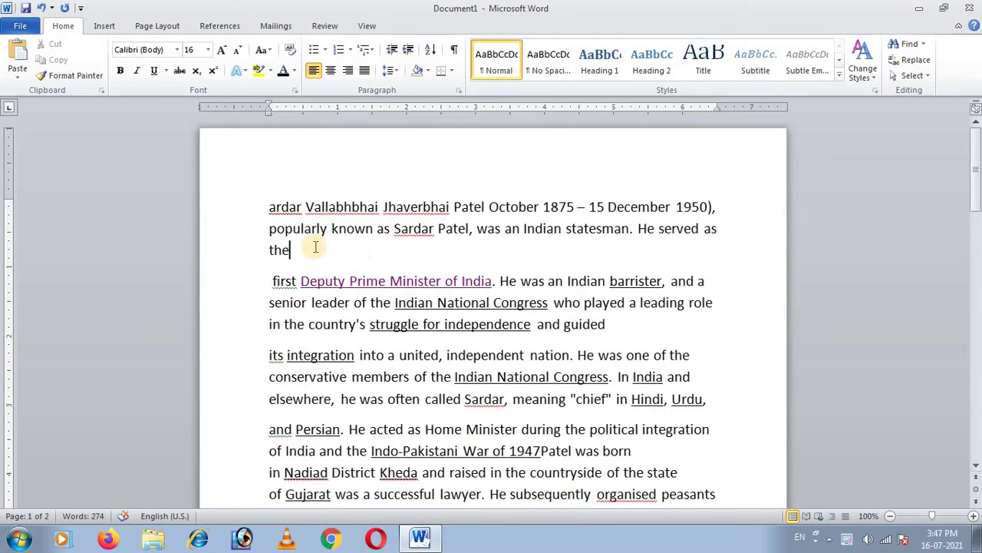
left_click(31, 31)
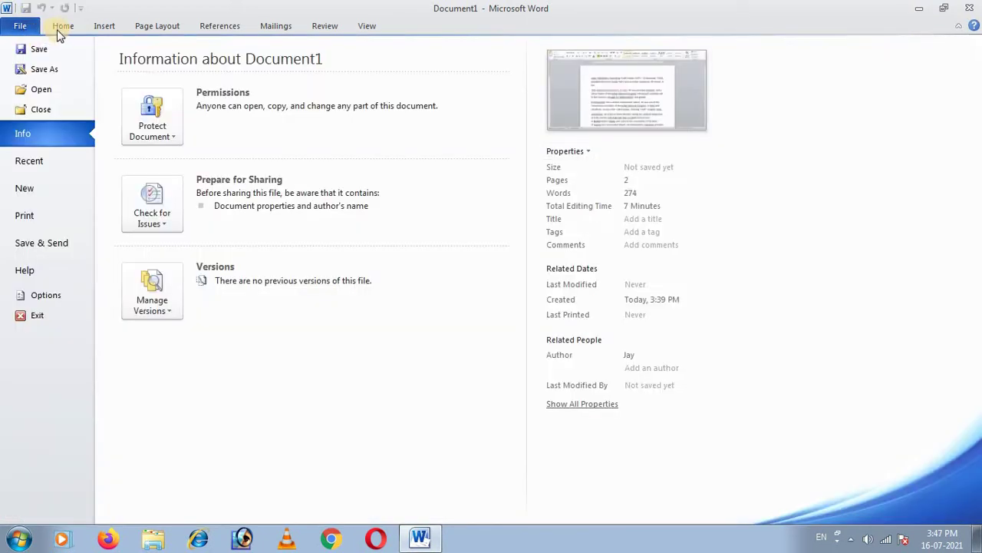
left_click(61, 29)
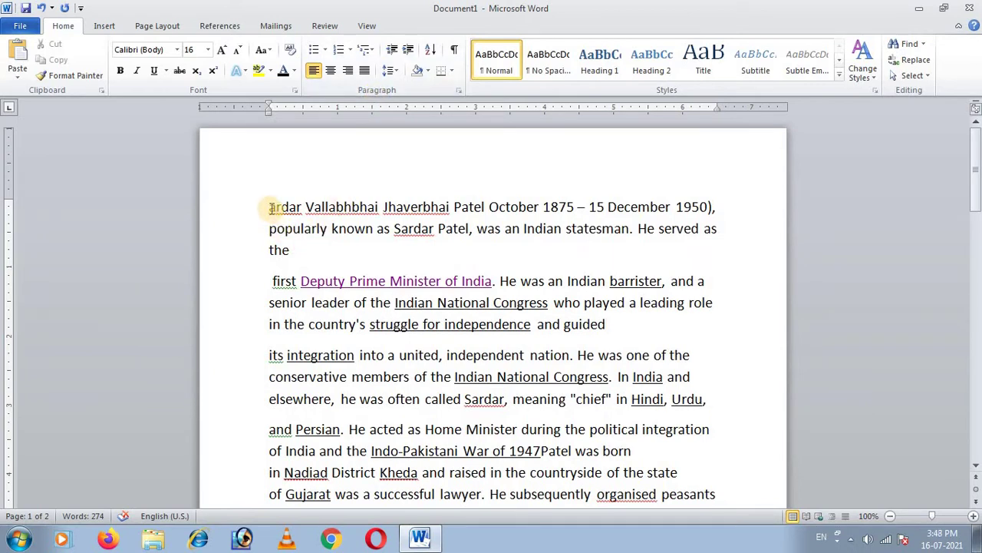
Step: Select the entire biography text
left_click_drag(271, 208, 433, 516)
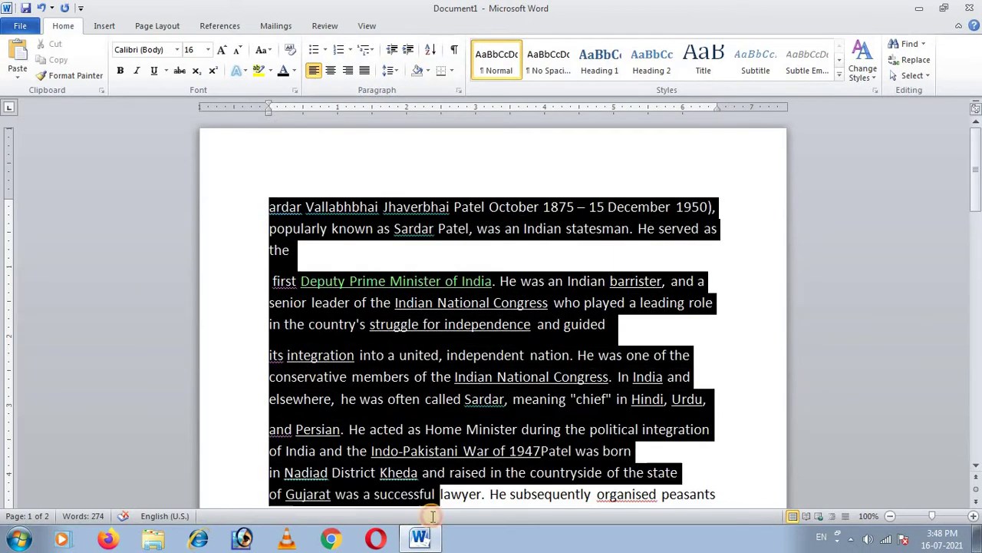
left_click_drag(433, 516, 952, 245)
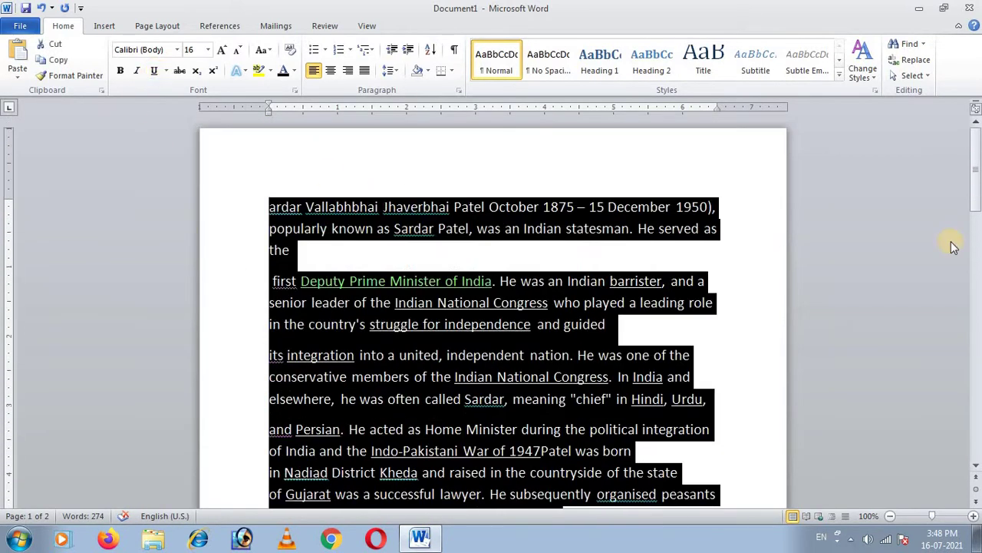
scroll(977, 315, "down", 10)
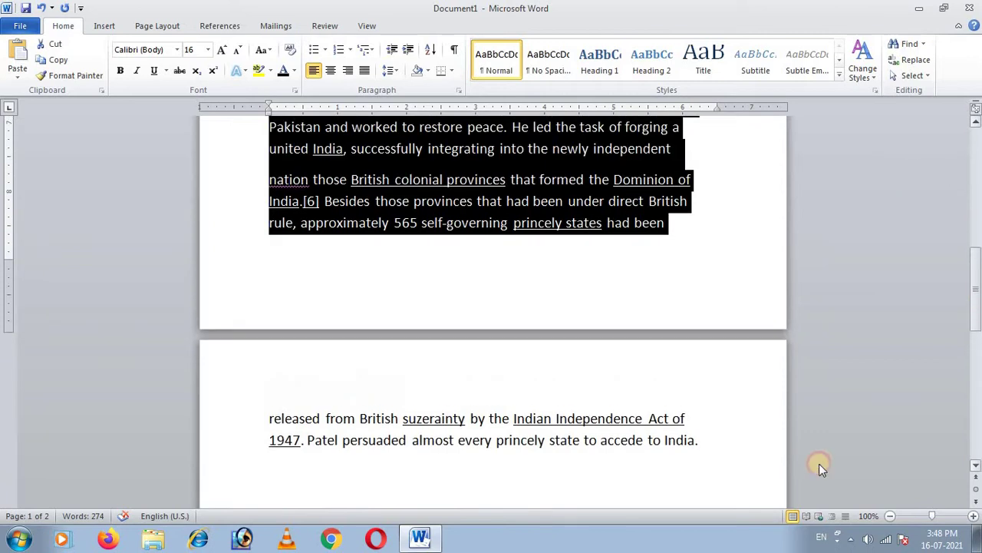
left_click_drag(714, 454, 328, 50)
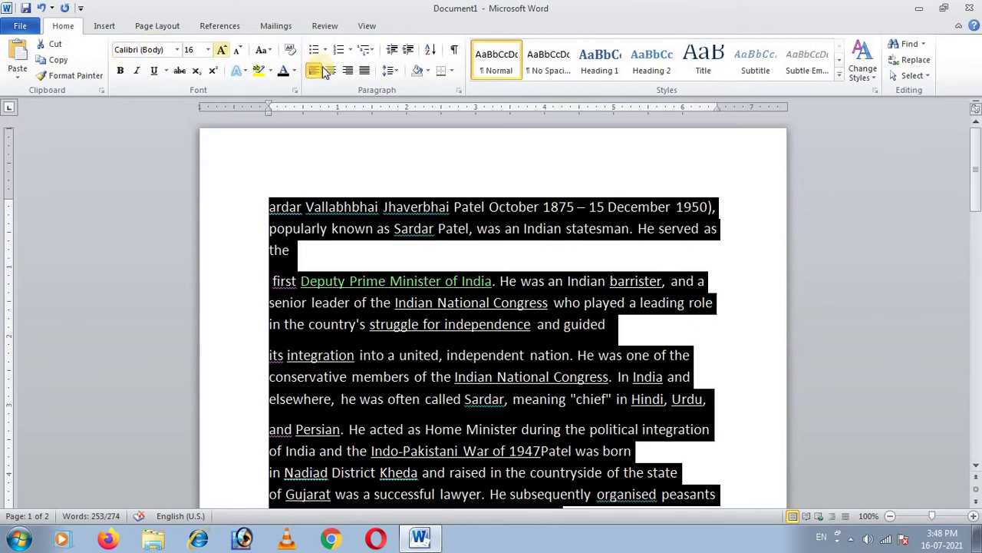
Step: Define a custom ⇒ bullet (Symbol character 222) and apply it to the paragraphs
left_click(327, 49)
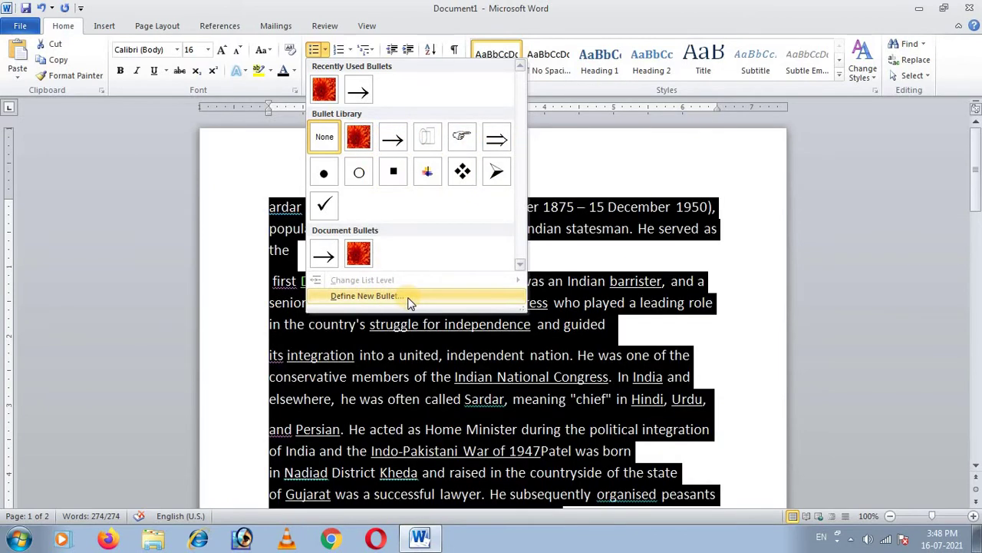
left_click(409, 300)
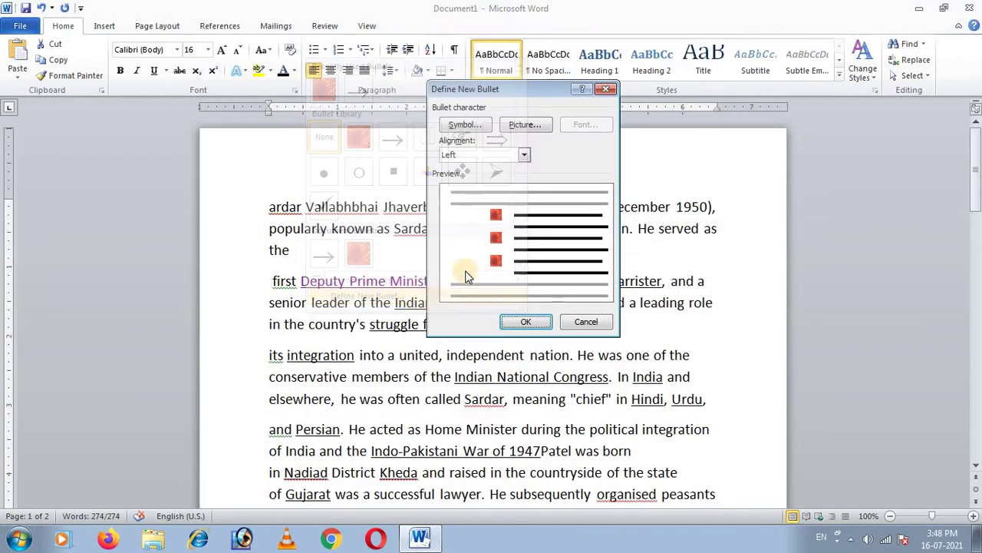
left_click(465, 126)
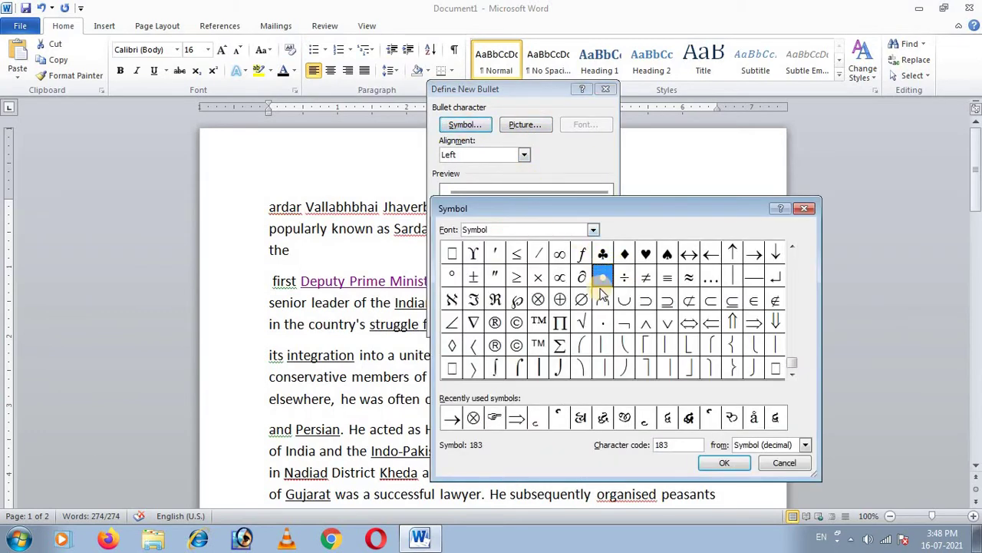
left_click(603, 300)
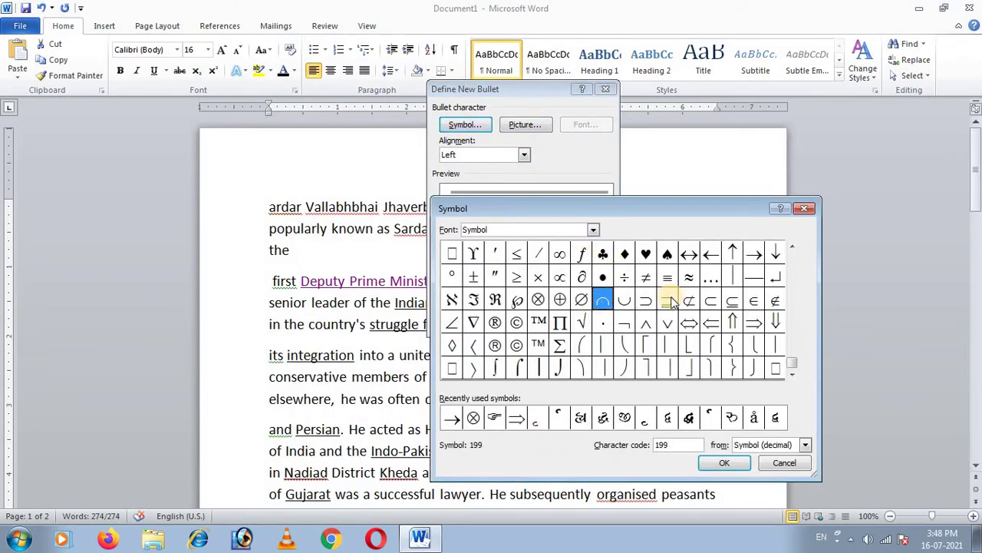
left_click(752, 323)
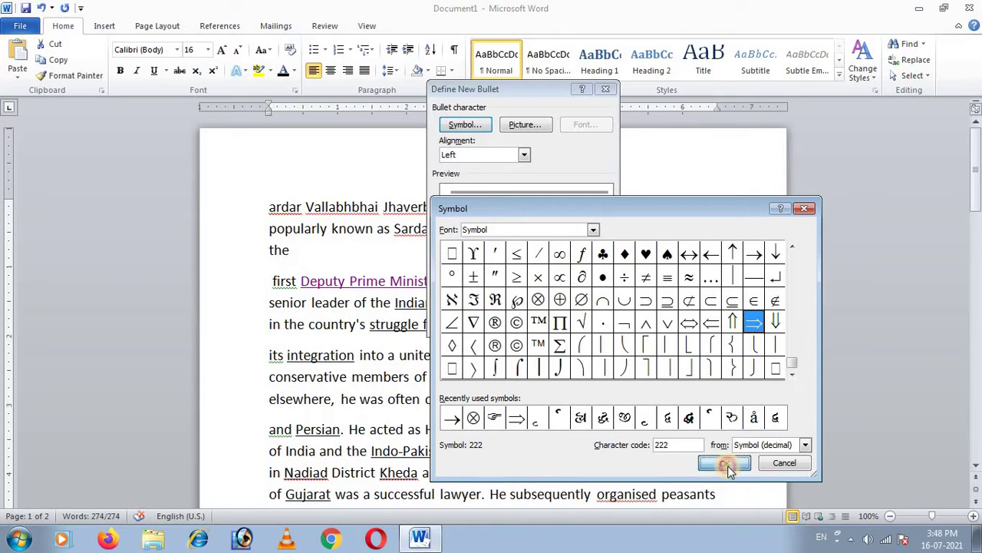
left_click(727, 465)
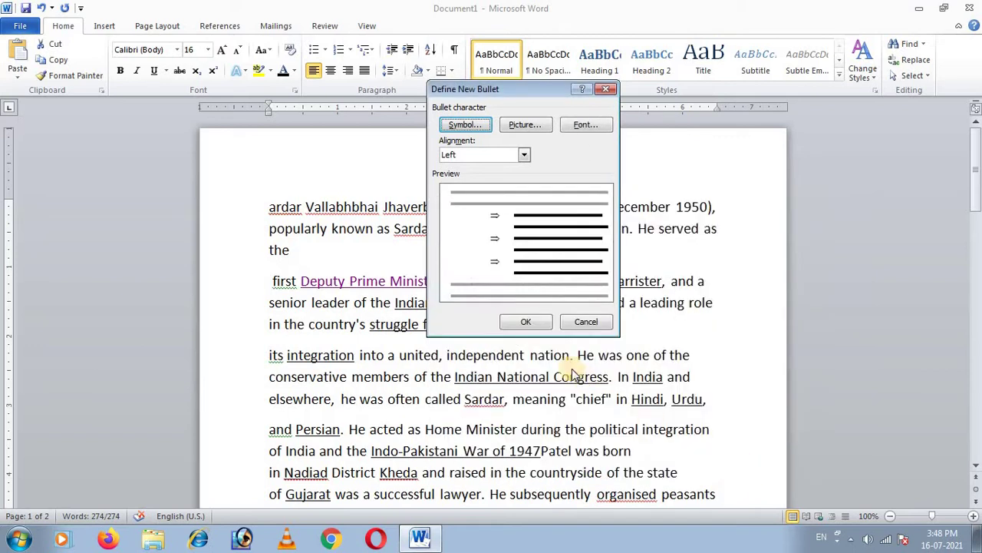
left_click(537, 325)
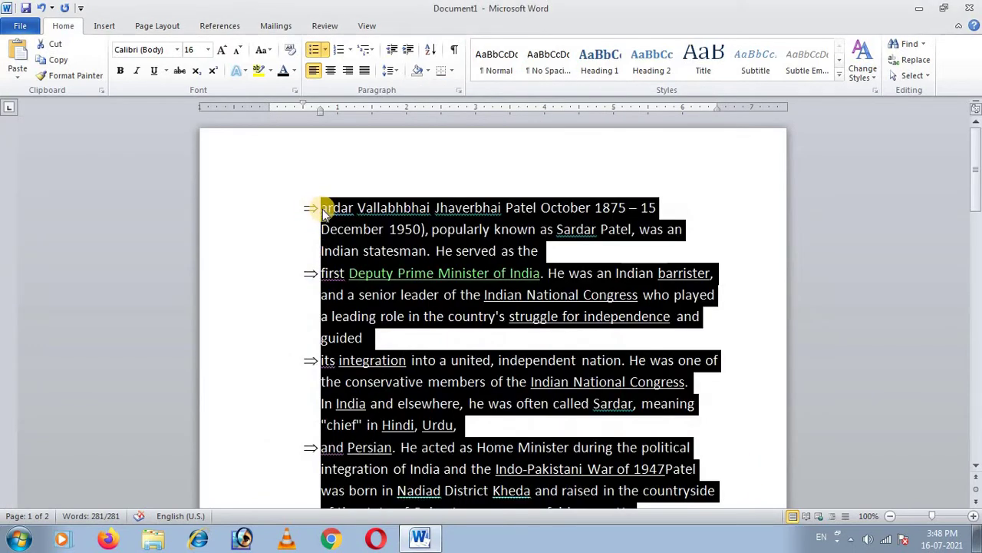
Step: Remove the existing ⇒ bullets from the biography paragraphs
mouse_move(976, 165)
left_mouse_down()
mouse_move(971, 152)
mouse_move(796, 129)
left_mouse_up()
left_click(326, 49)
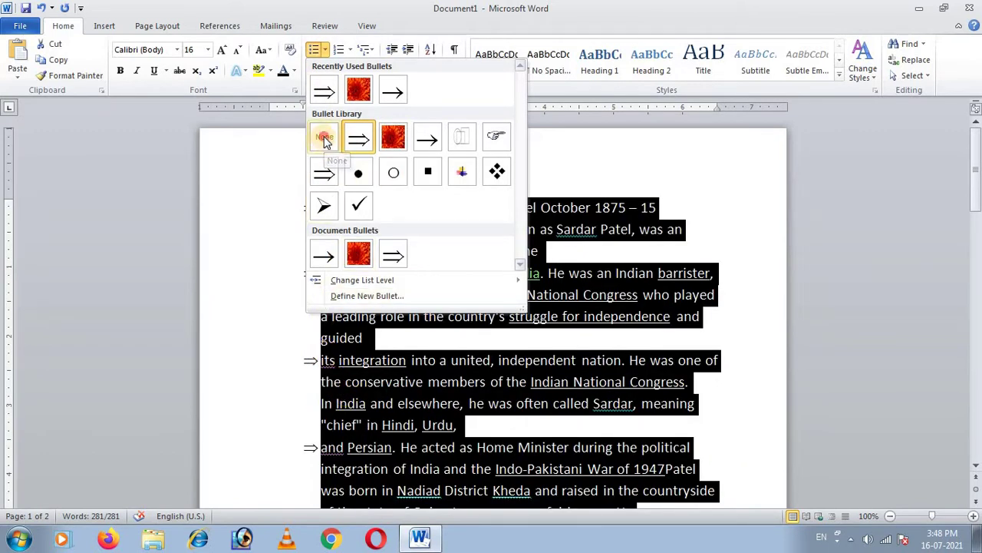
left_click(326, 139)
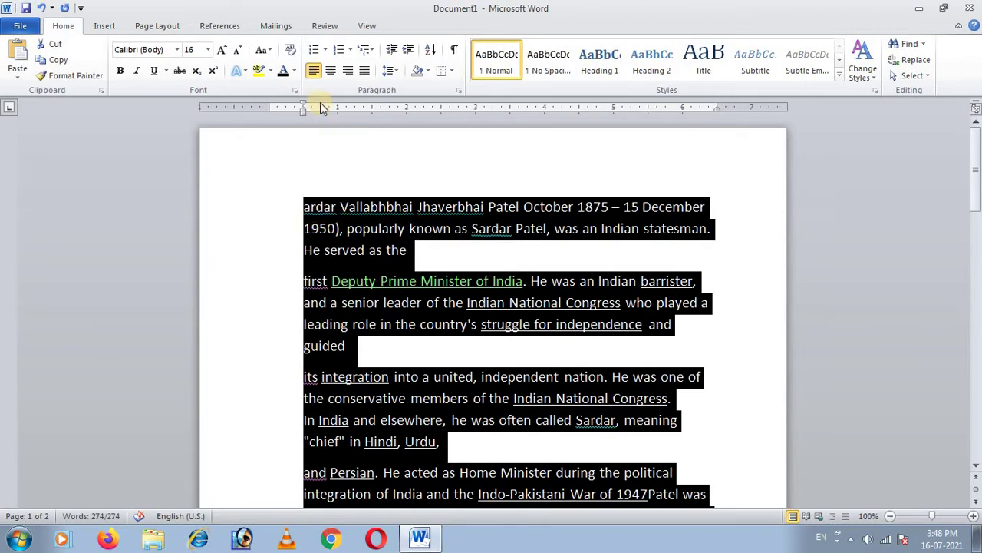
Step: Start a new custom bullet from the picture choices, trying the red flower picture
left_click(325, 49)
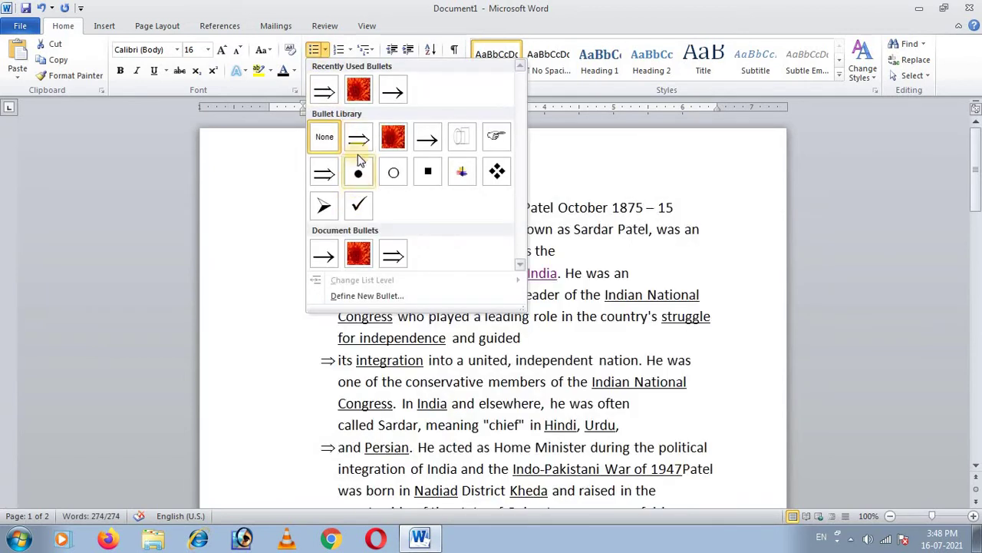
left_click(367, 295)
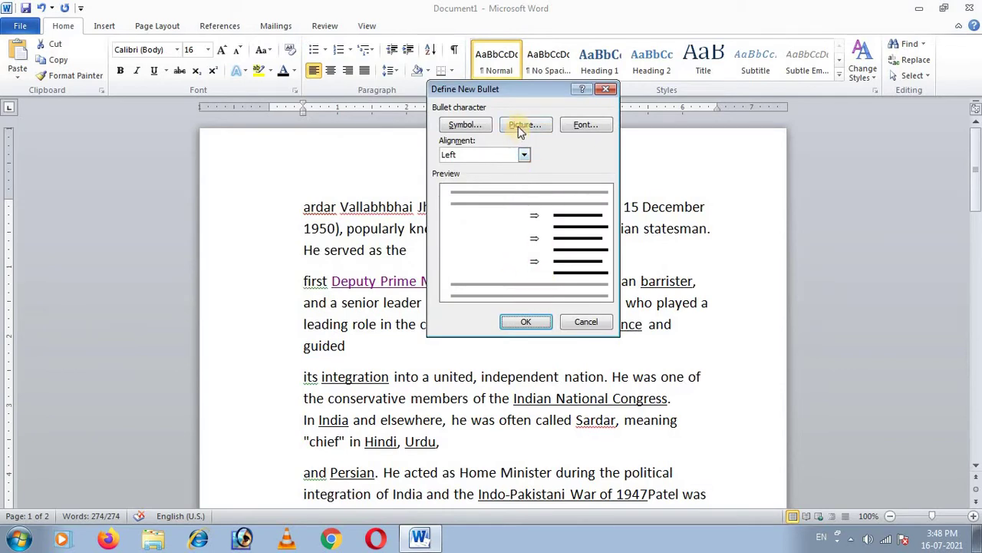
left_click(520, 126)
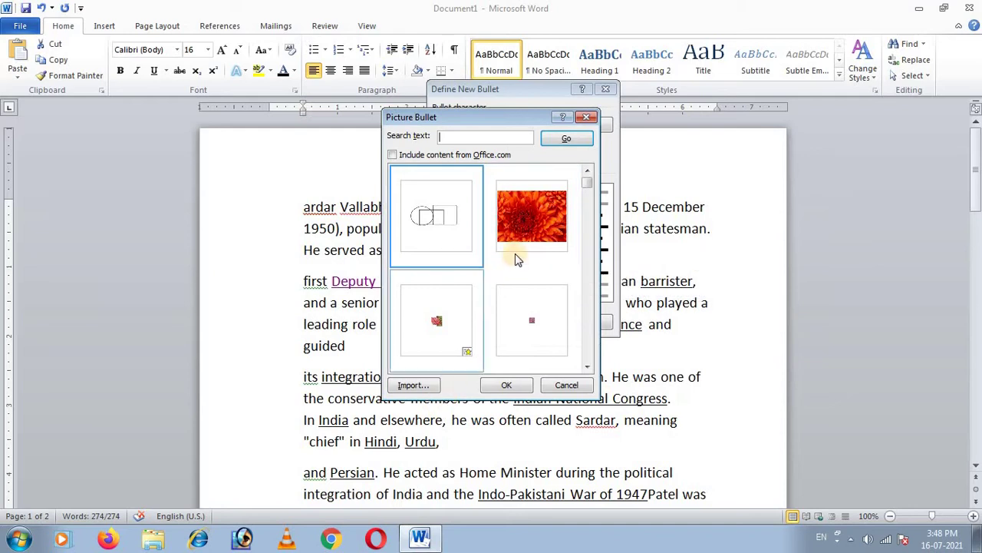
left_click(534, 238)
left_click(505, 389)
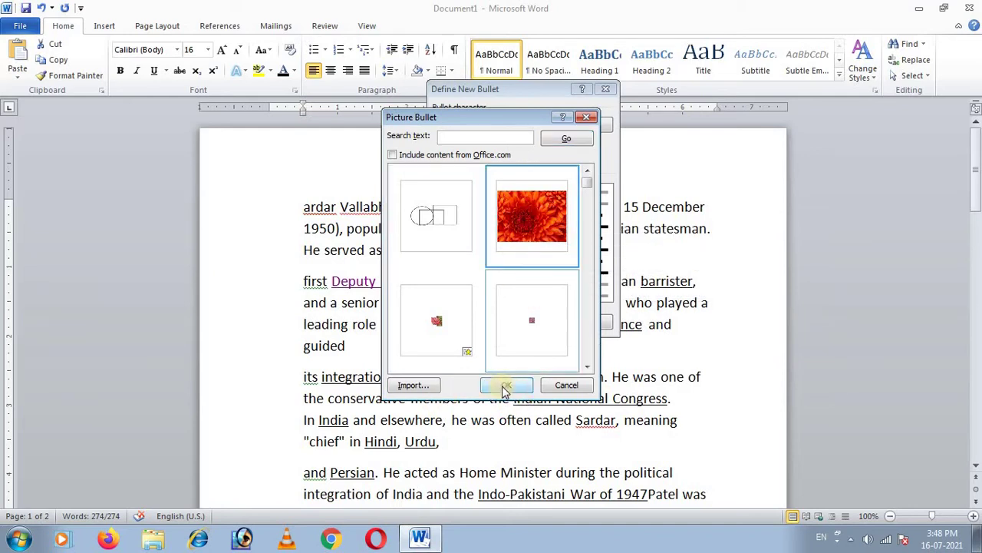
Step: Import Hydrangeas from Sample Pictures and set it as the picture bullet
left_click(413, 385)
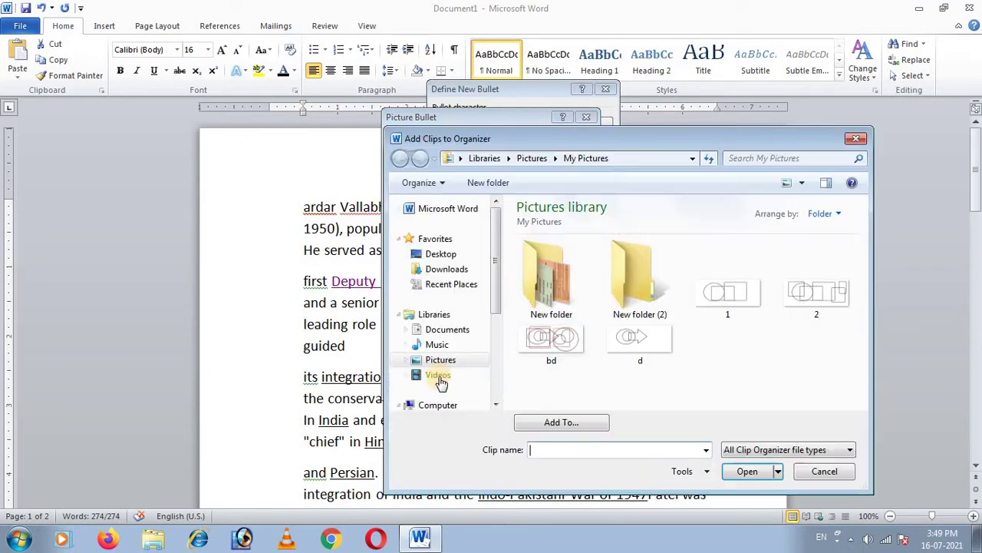
double_click(631, 302)
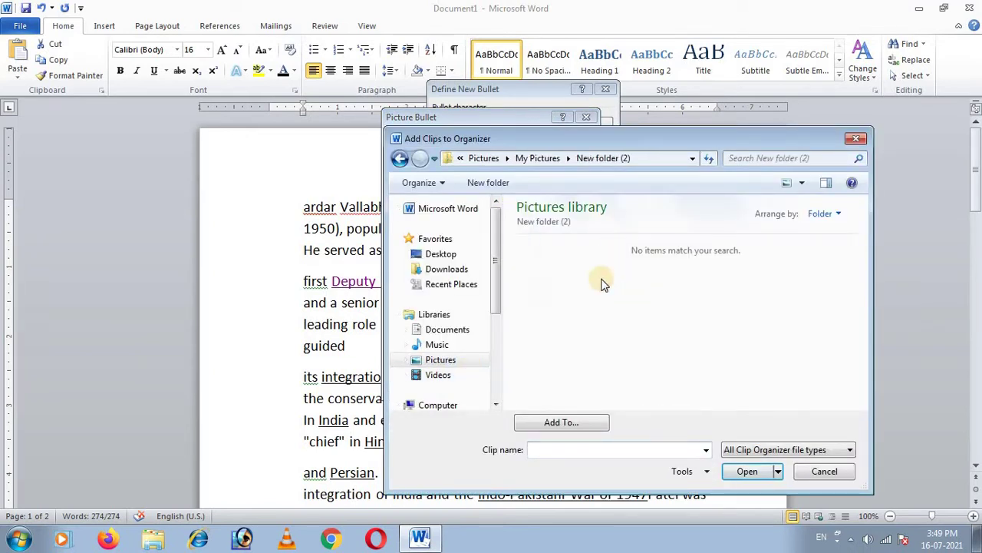
left_click(400, 158)
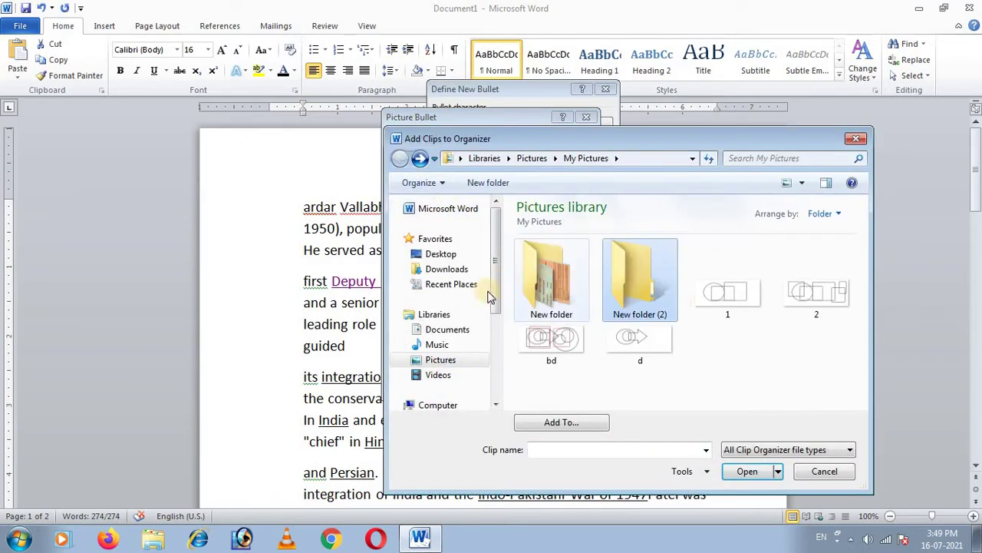
left_click(441, 359)
double_click(735, 295)
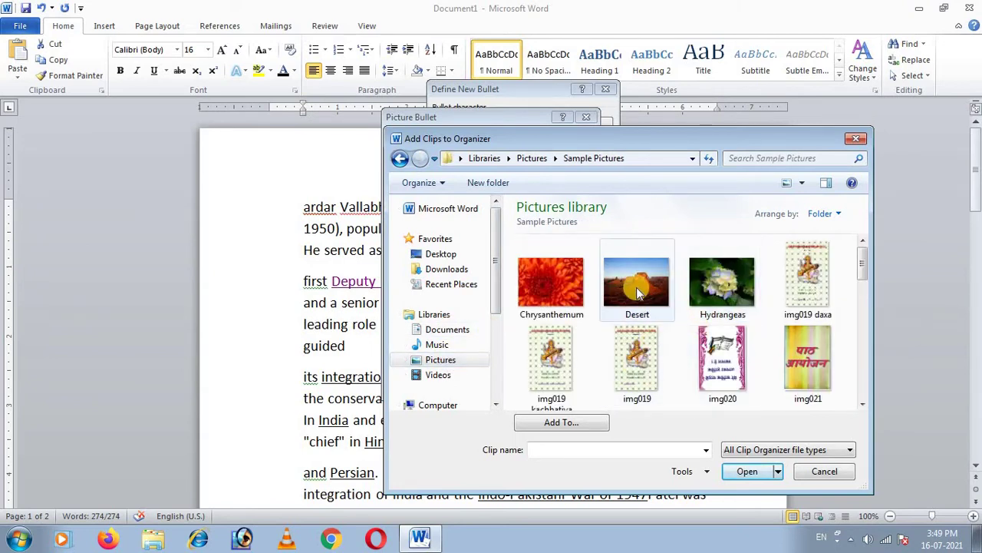
left_click(706, 283)
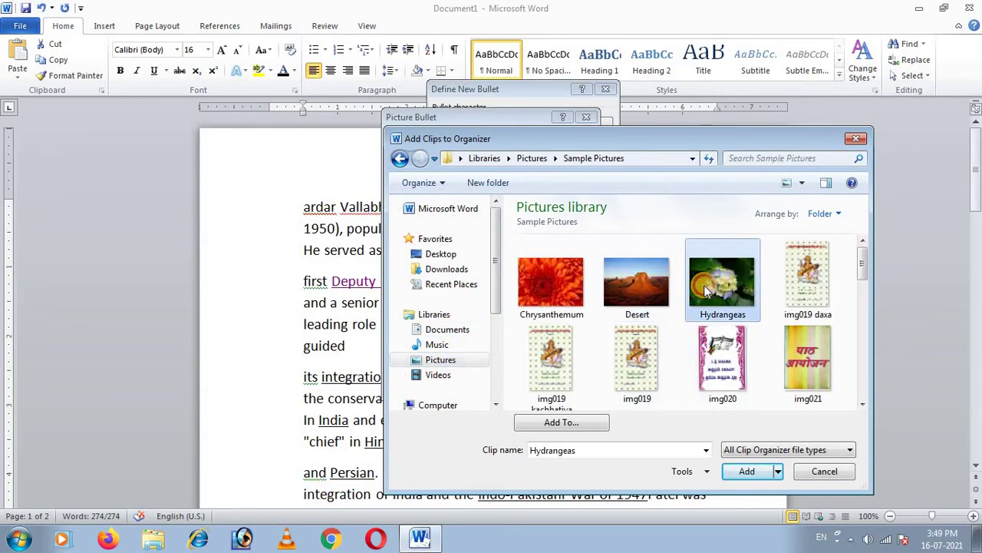
left_click(747, 473)
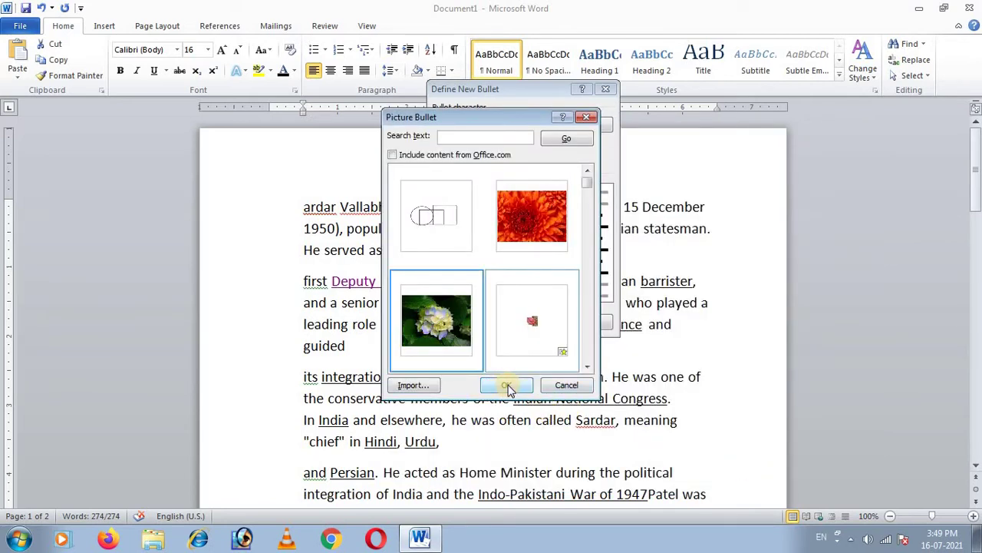
left_click(508, 386)
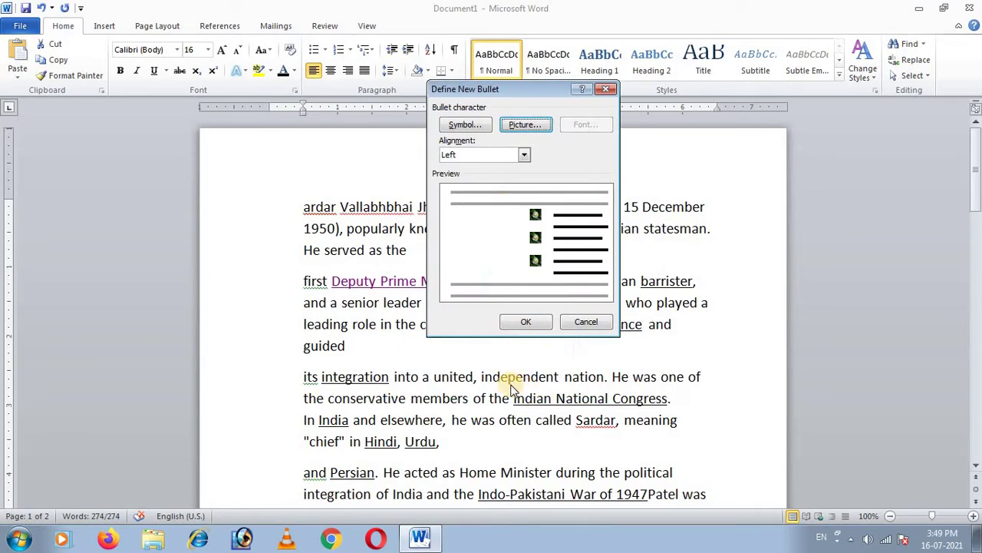
left_click(512, 323)
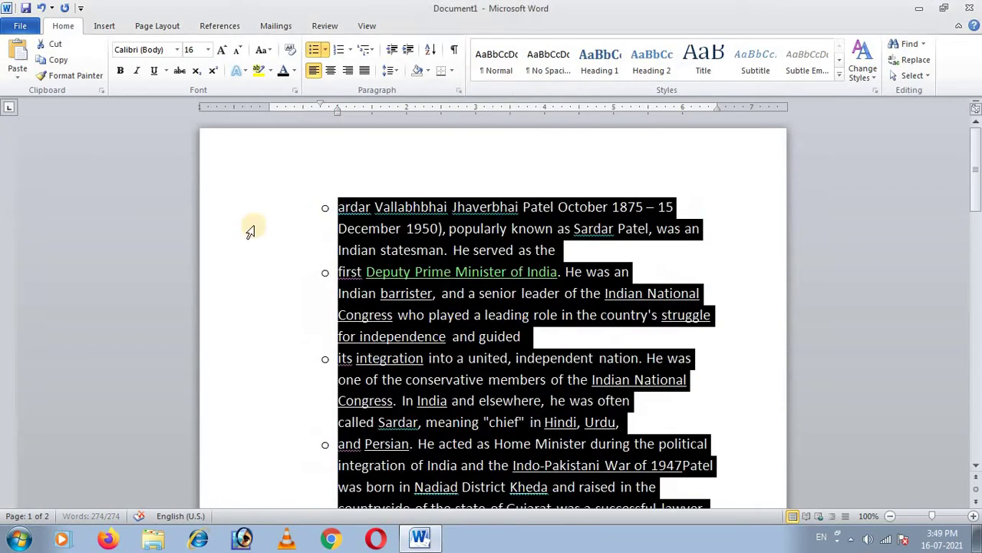
Step: Apply the Hydrangeas picture bullet to the biography paragraphs
left_click(325, 51)
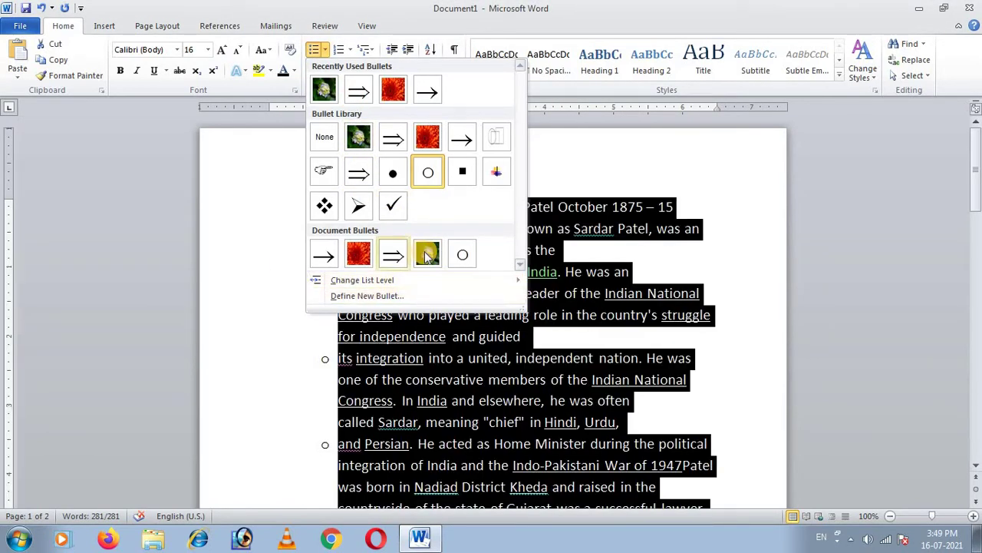
left_click(428, 254)
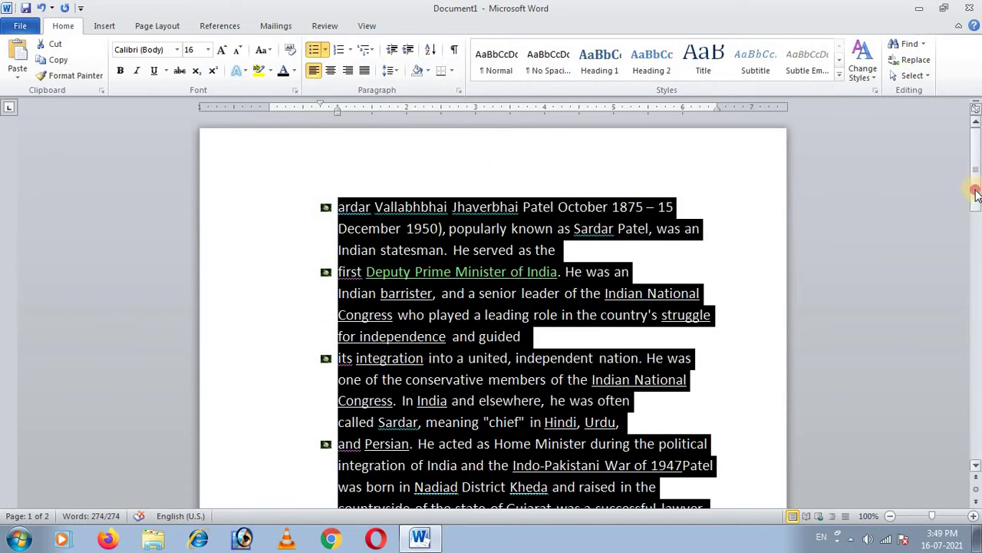
left_click_drag(976, 193, 977, 191)
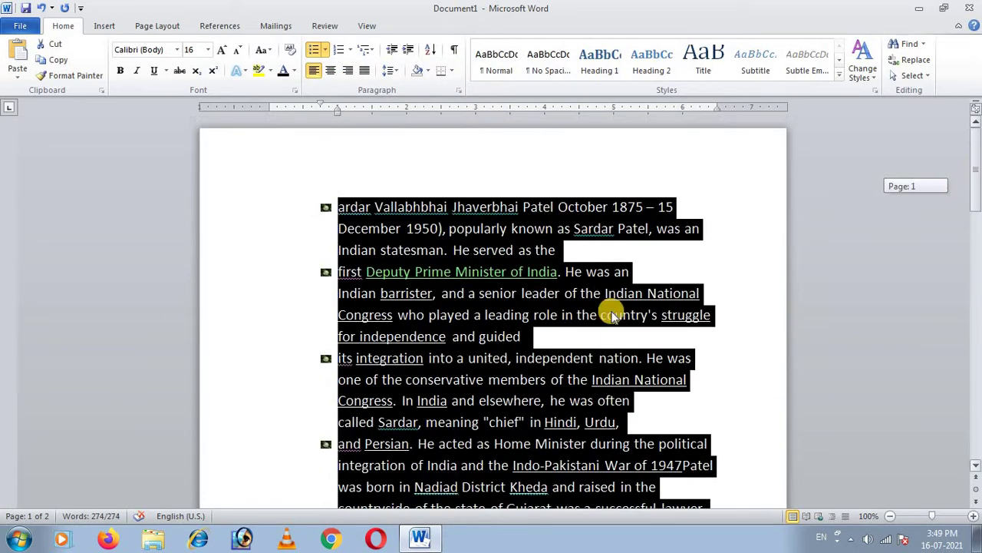
Step: Set the bullets to None and drag the left indent back toward the margin
left_click(327, 49)
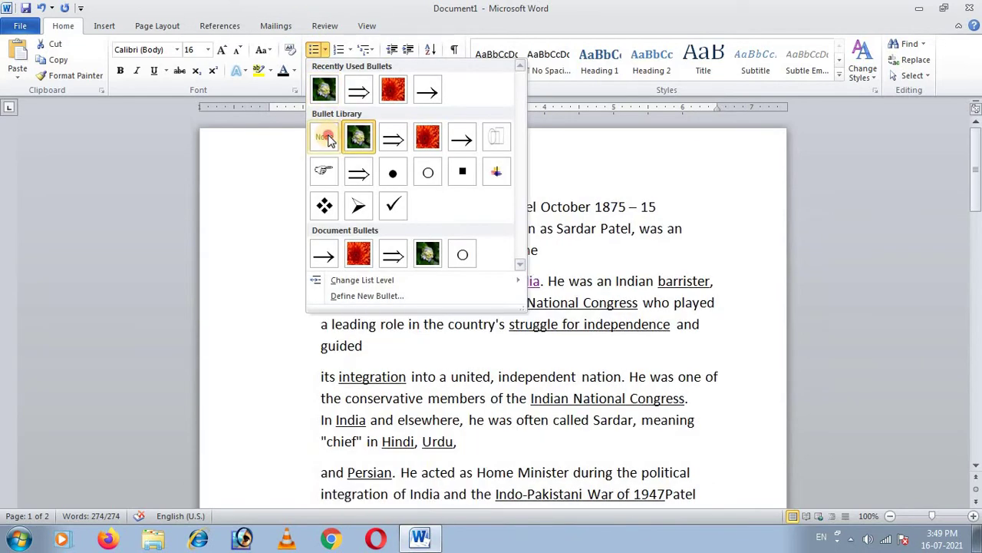
left_click(327, 137)
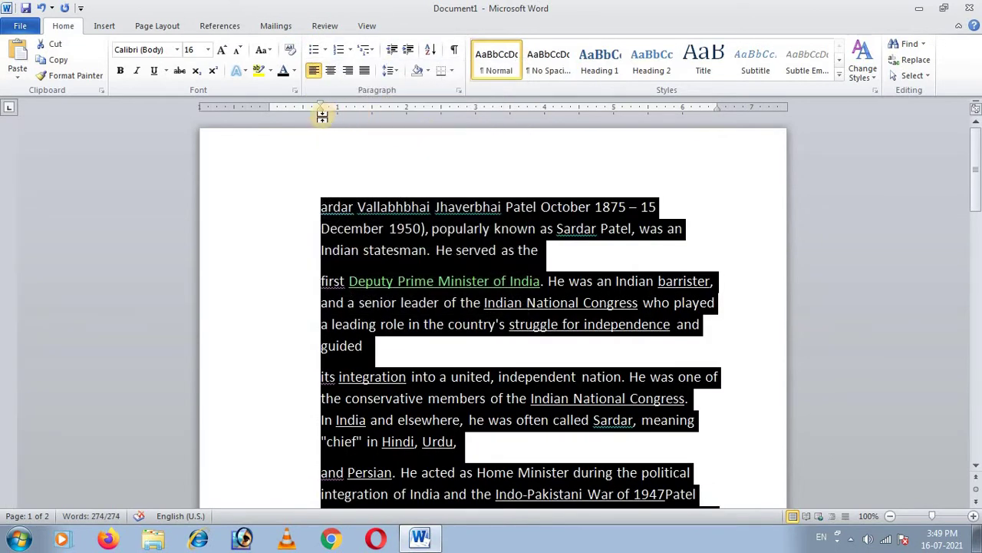
left_click_drag(322, 115, 269, 114)
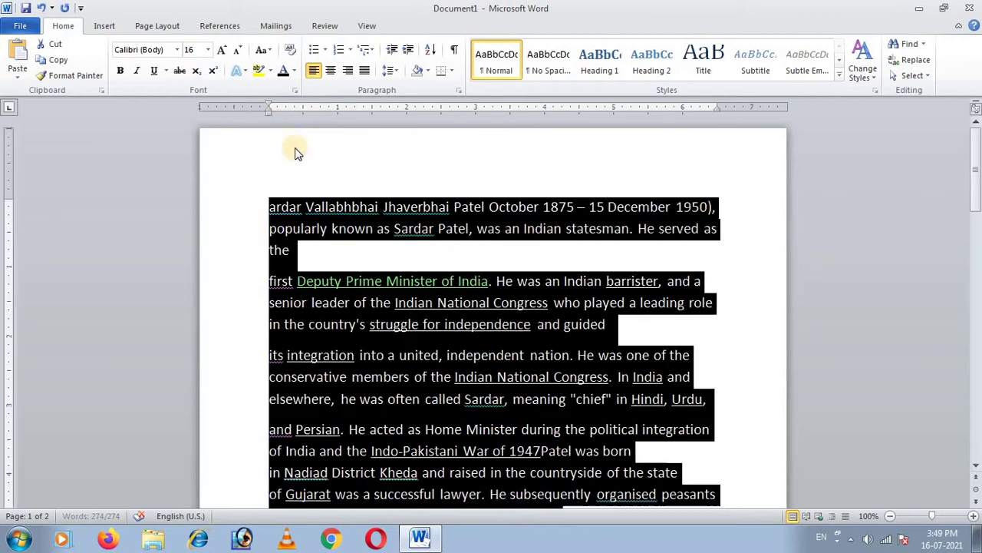
left_click(353, 50)
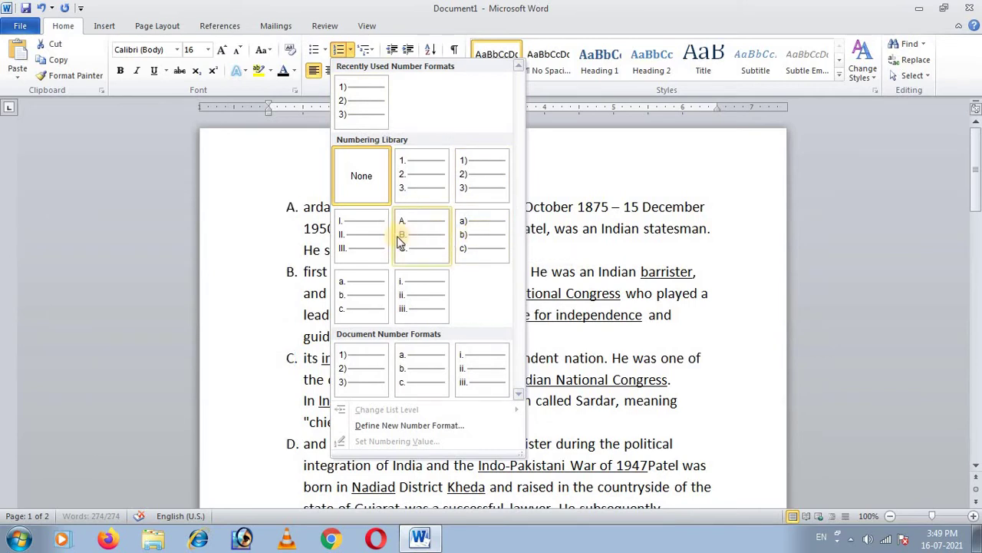
left_click(469, 182)
left_click(351, 50)
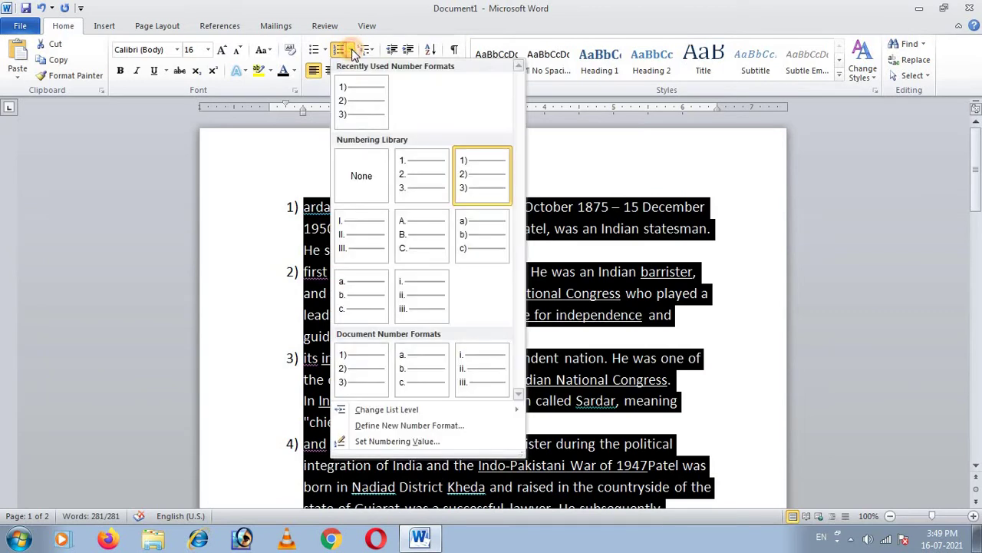
left_click(369, 181)
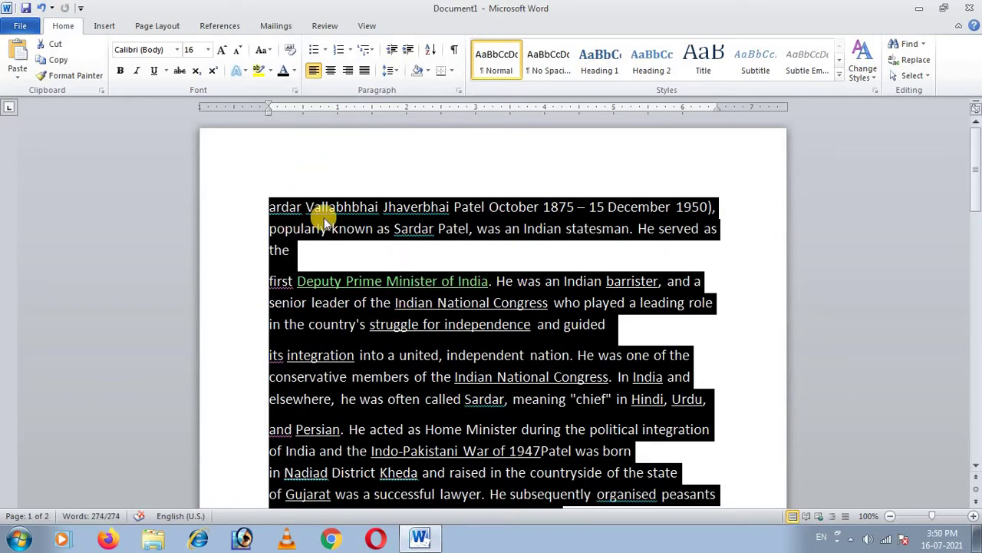
left_click(369, 50)
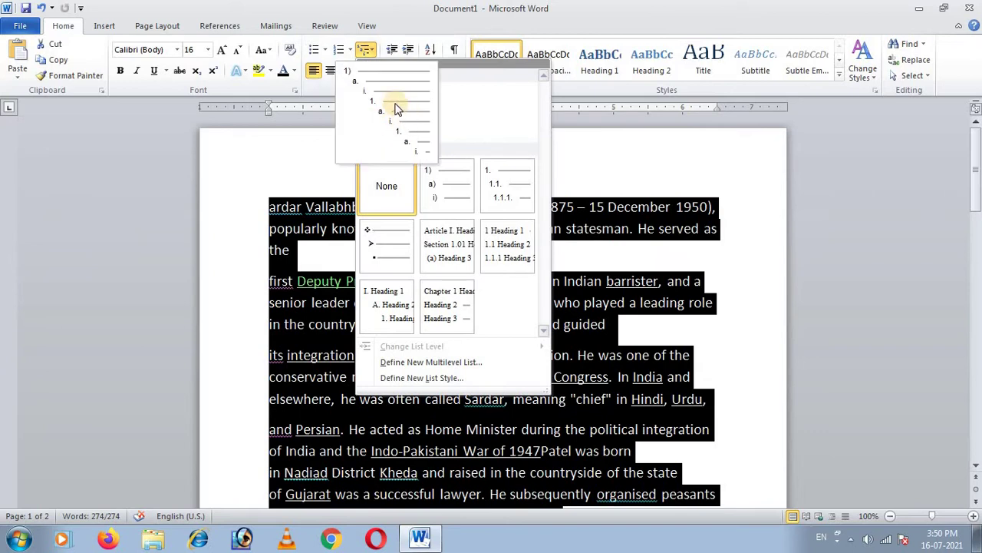
left_click(405, 136)
left_click(332, 313)
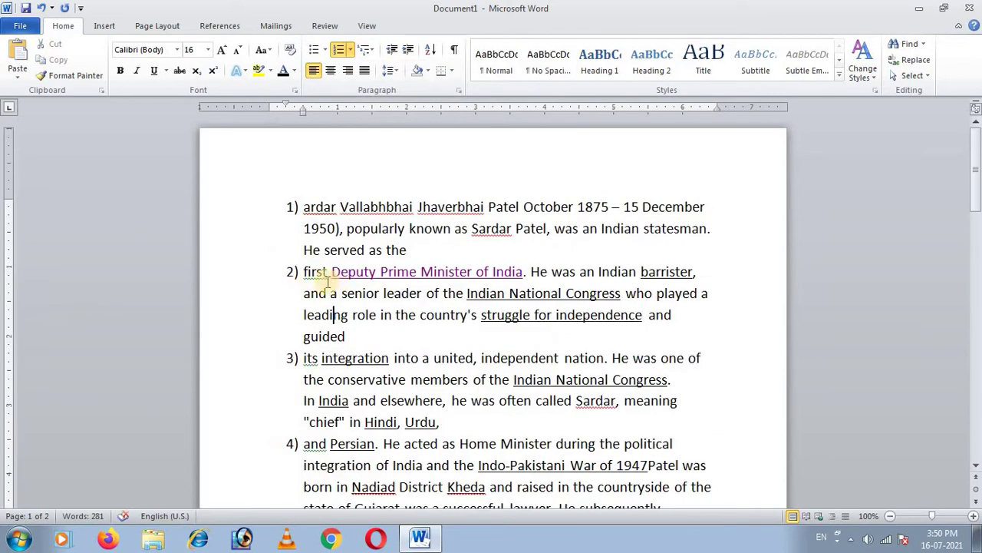
left_click(305, 273)
left_click(305, 273)
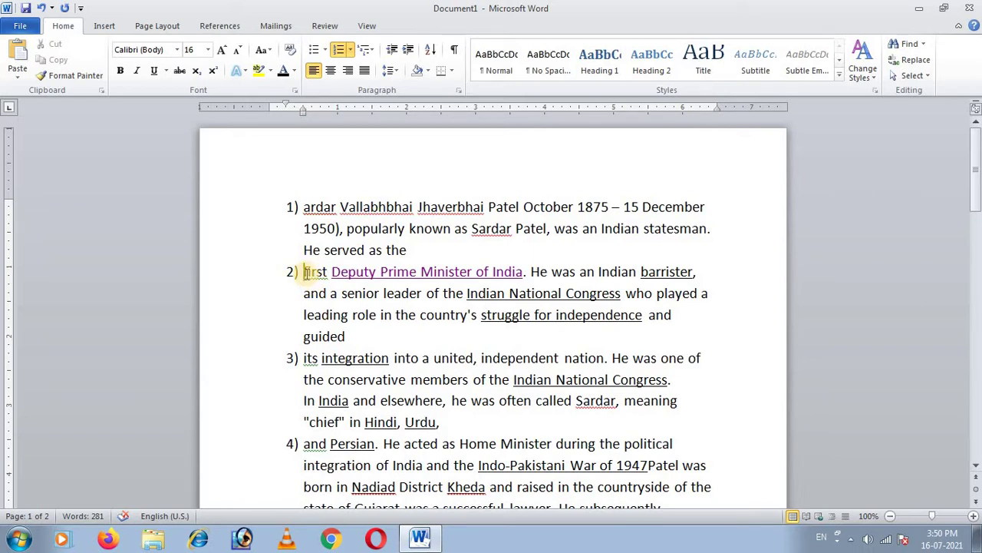
key("Tab")
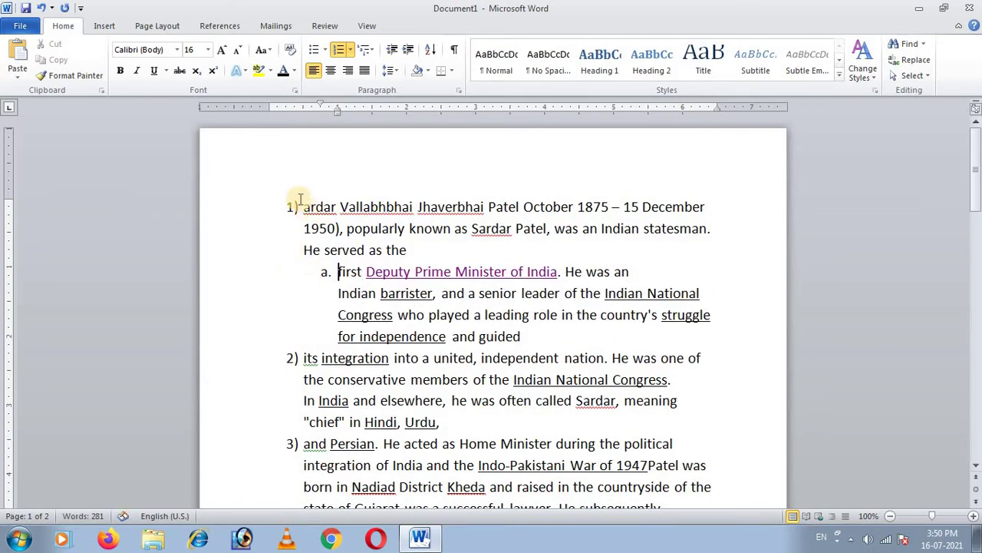
left_click(304, 359)
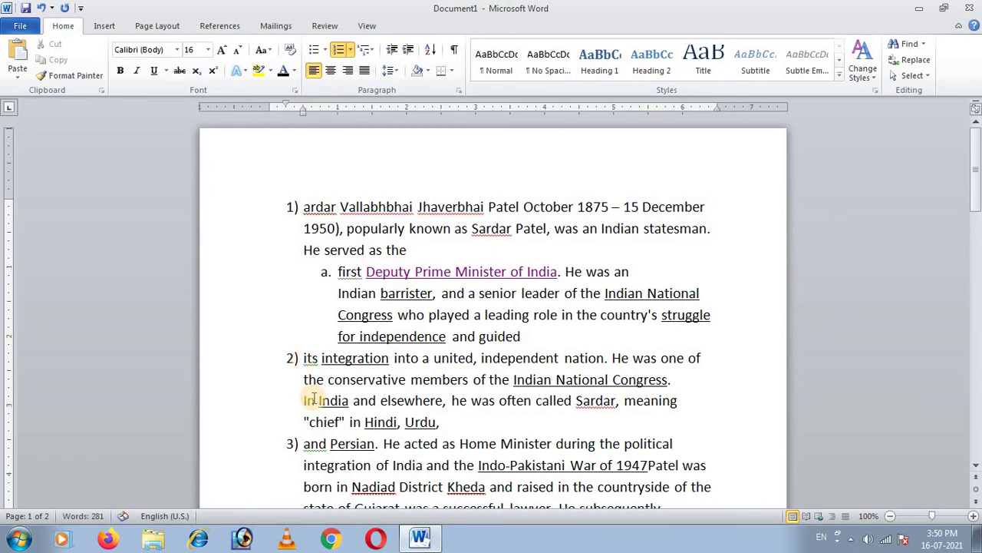
key("Tab")
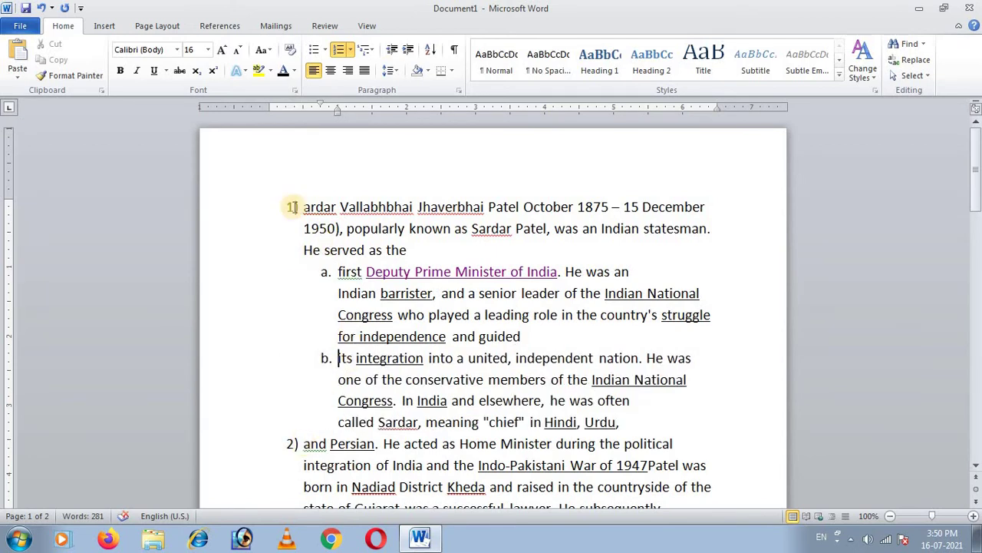
key("shift+Tab")
key("Up")
key("Up")
key("Up")
key("shift+Tab")
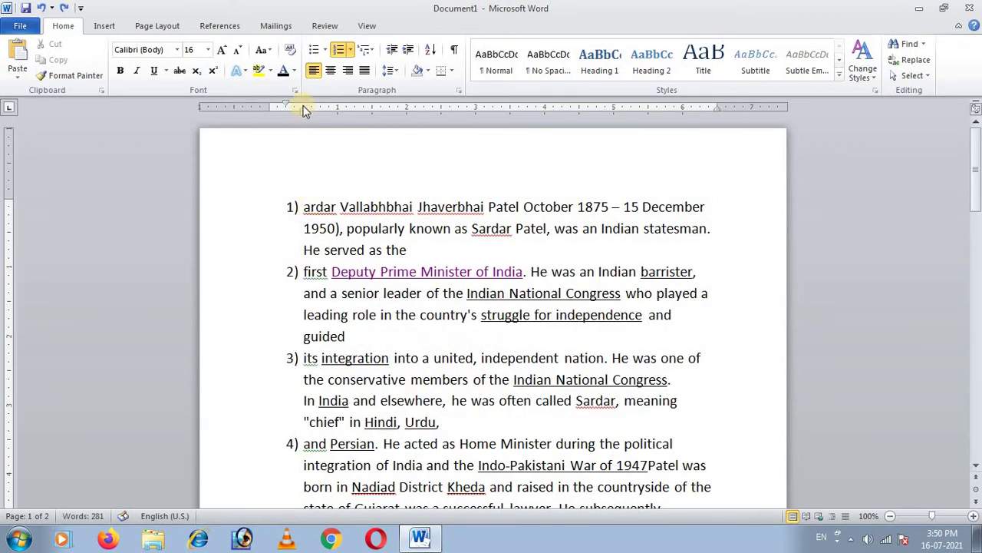
key("ctrl+a")
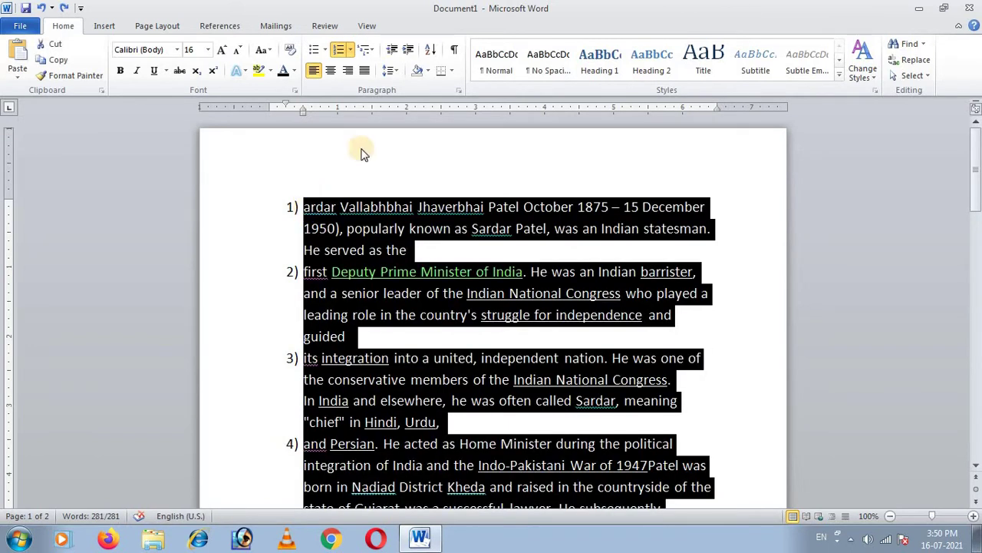
left_click(372, 52)
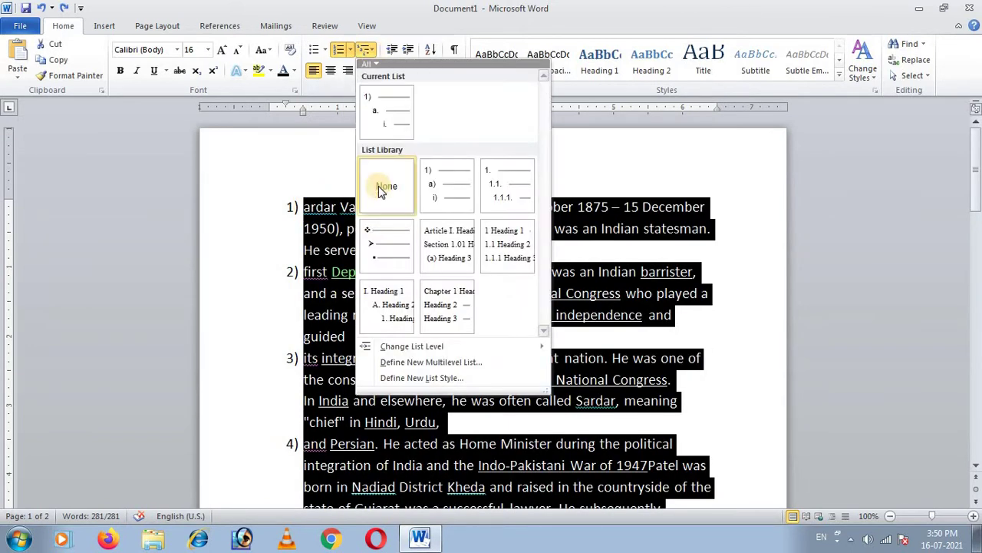
left_click(379, 186)
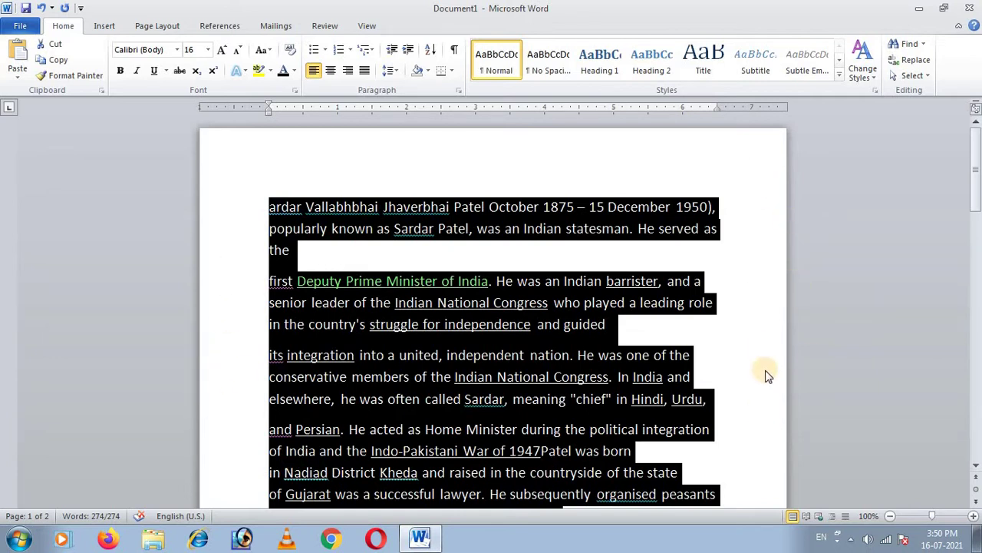
Step: Increase the left indent three levels, then decrease it back and nudge it slightly
left_click(409, 50)
left_click(409, 50)
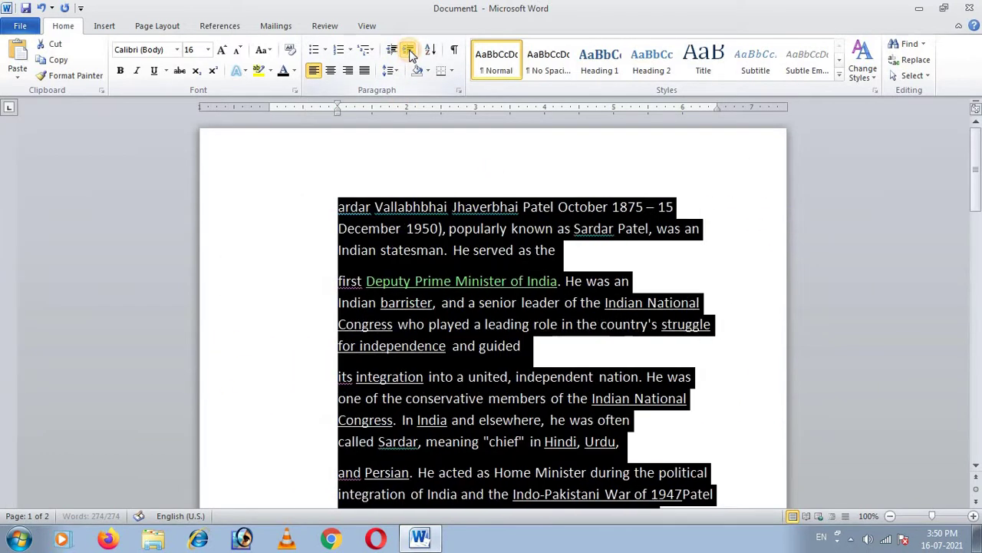
left_click(410, 51)
left_click(391, 54)
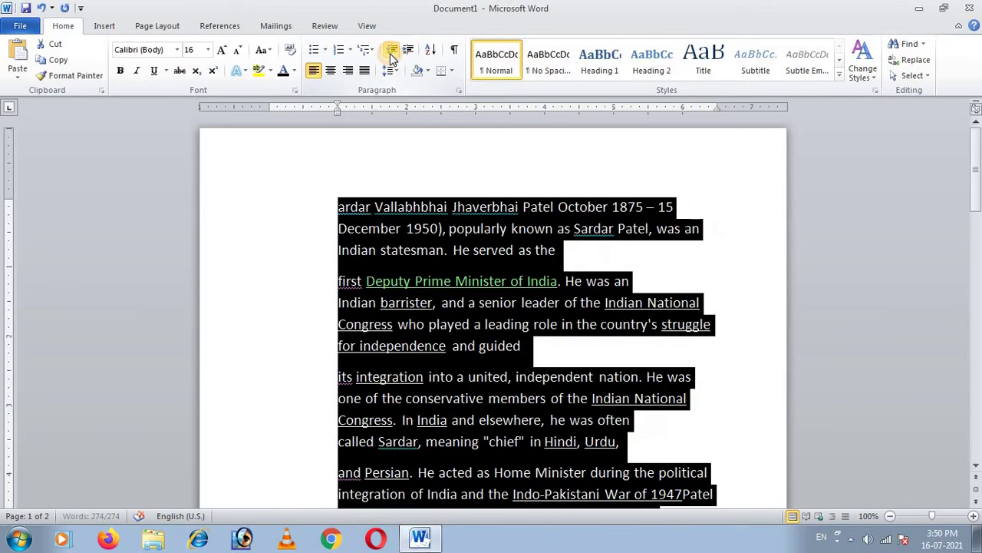
left_click(391, 54)
left_click(391, 54)
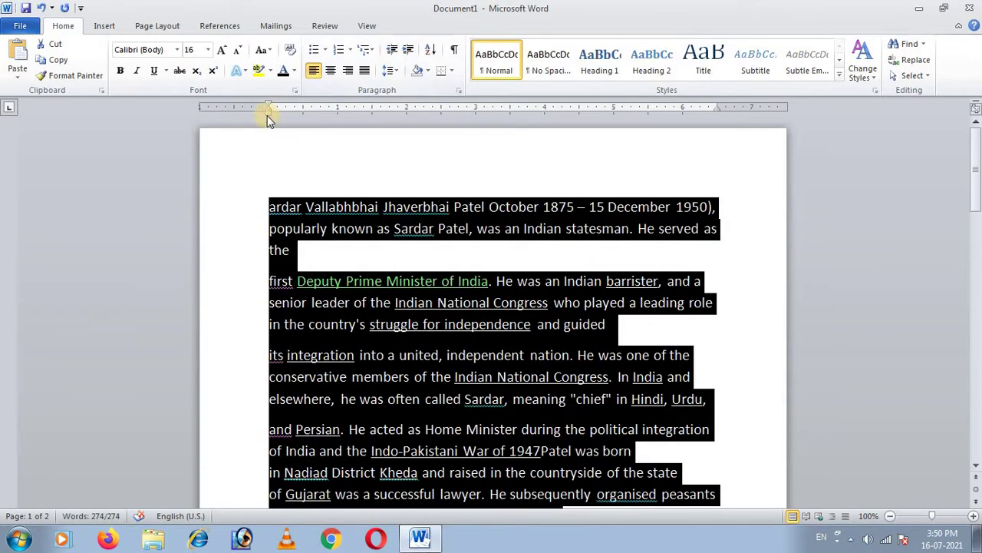
mouse_move(271, 114)
left_mouse_down()
mouse_move(299, 114)
mouse_move(281, 122)
mouse_move(299, 127)
mouse_move(268, 110)
left_mouse_up()
Step: Pull the right indent in to narrow the text, then move it back out
mouse_move(717, 111)
left_mouse_down()
mouse_move(615, 132)
mouse_move(614, 115)
mouse_move(687, 111)
left_mouse_up()
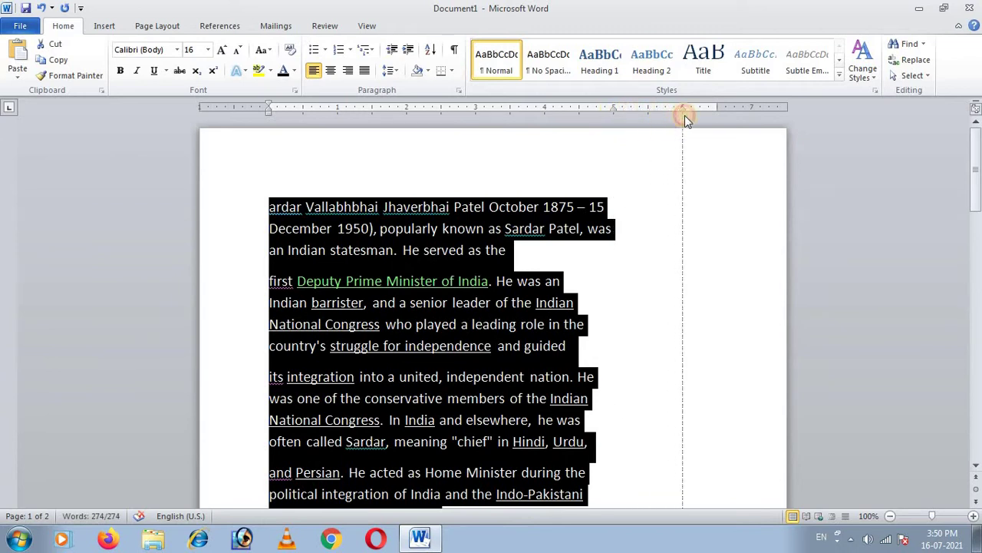
left_click_drag(690, 112, 716, 113)
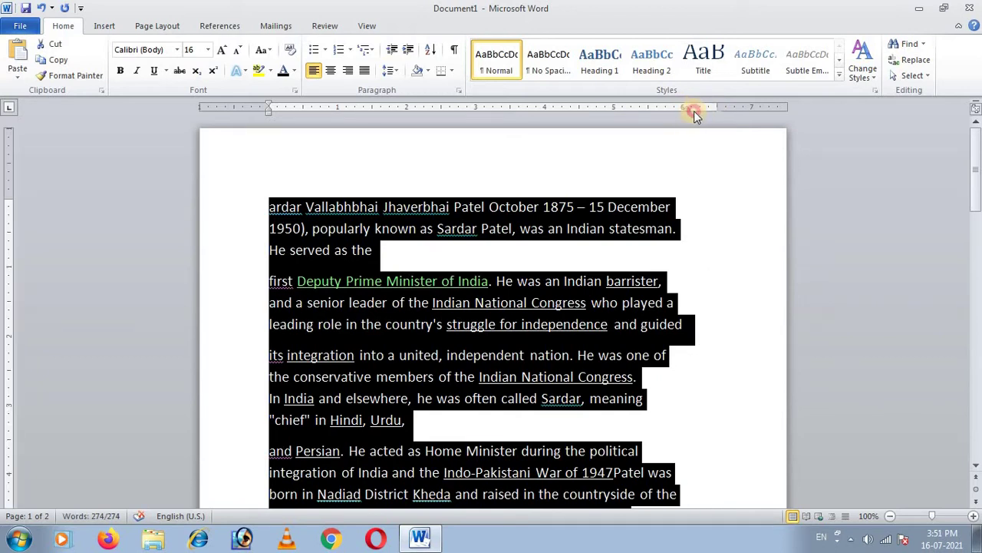
left_click_drag(695, 114, 714, 119)
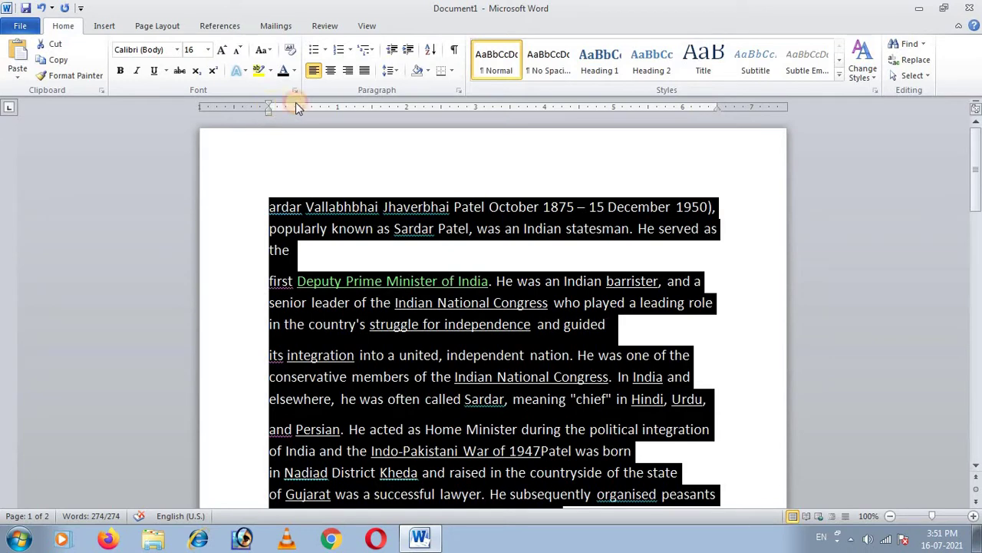
Step: Add a first-line indent, then drag it back flush with the left margin
left_click_drag(268, 106, 304, 113)
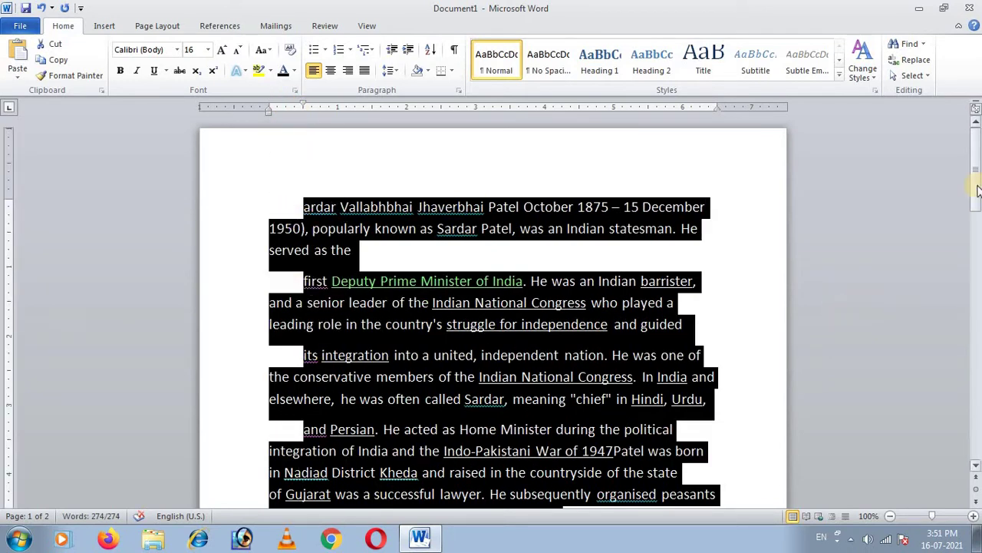
mouse_move(978, 165)
left_mouse_down()
mouse_move(978, 231)
mouse_move(978, 137)
left_mouse_up()
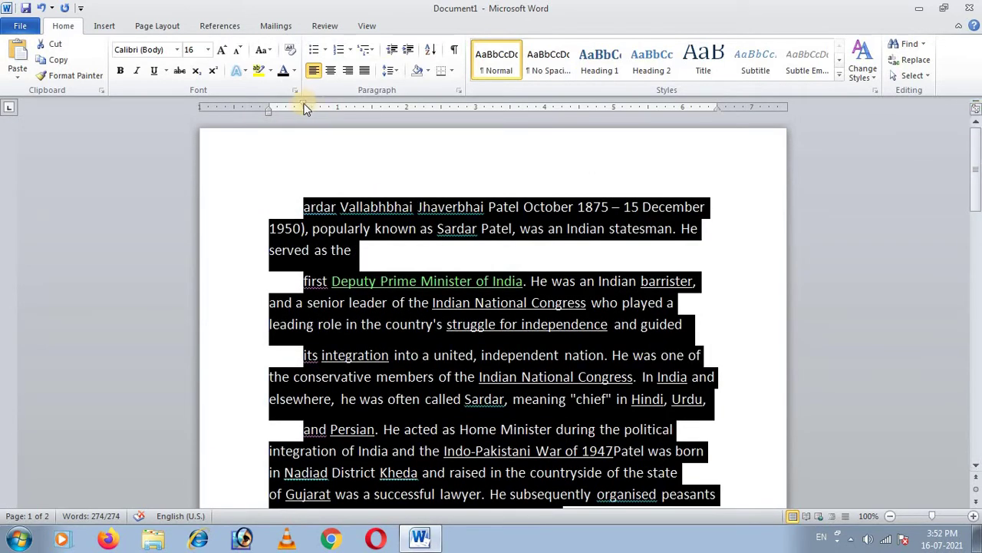
left_click_drag(302, 107, 269, 108)
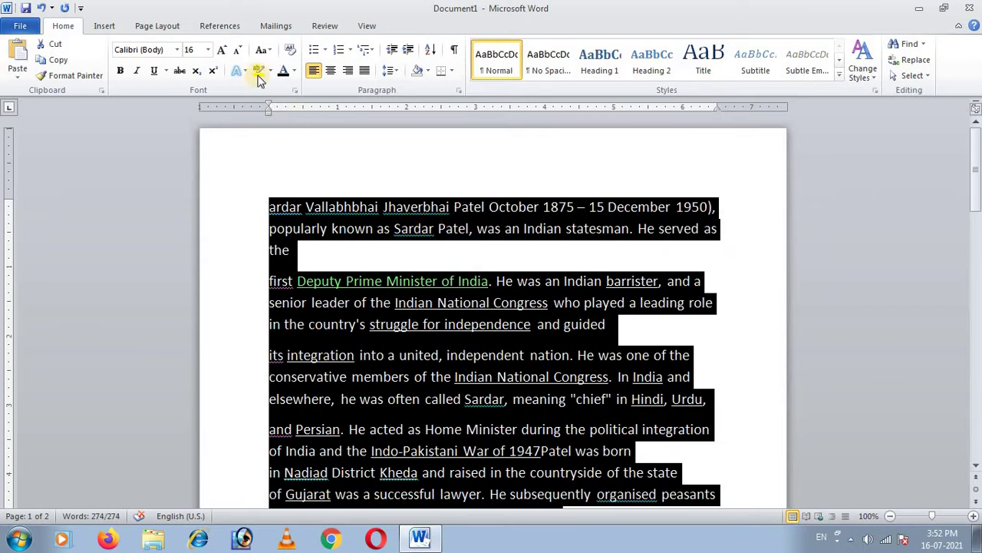
Step: Try Justify, Left, Right and Center alignment on the selected text, ending at Left
key("ctrl+j")
left_click(314, 71)
left_click(350, 73)
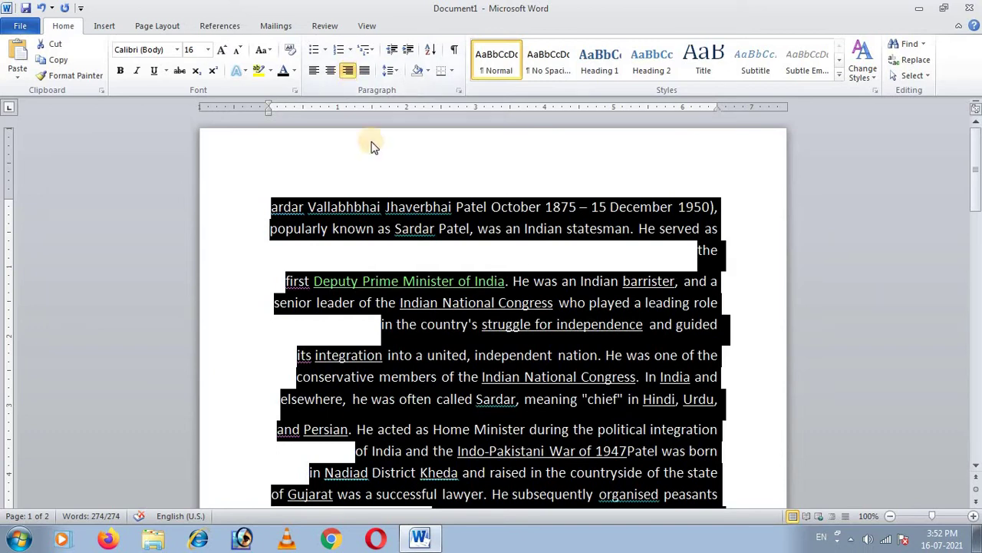
left_click(330, 70)
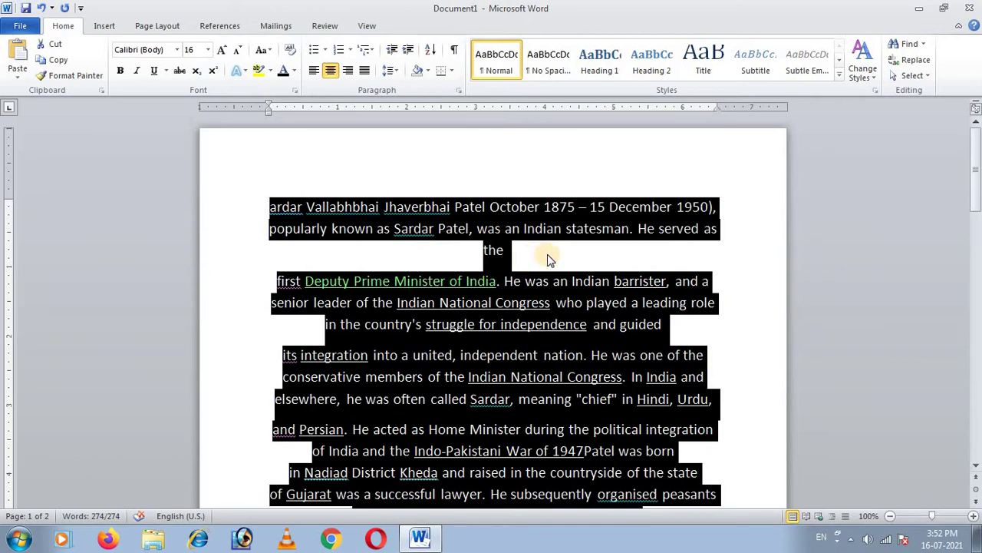
left_click(314, 70)
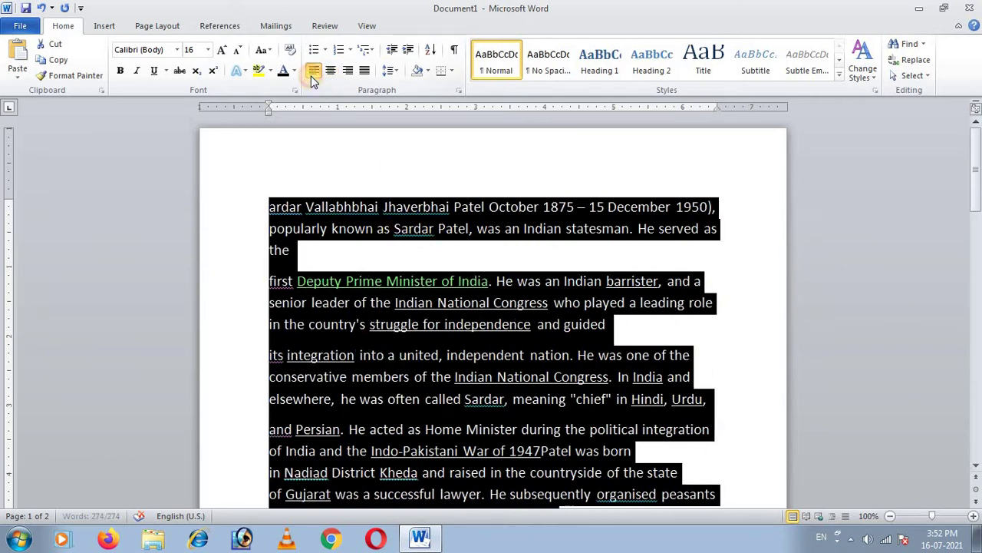
left_click_drag(976, 184, 977, 135)
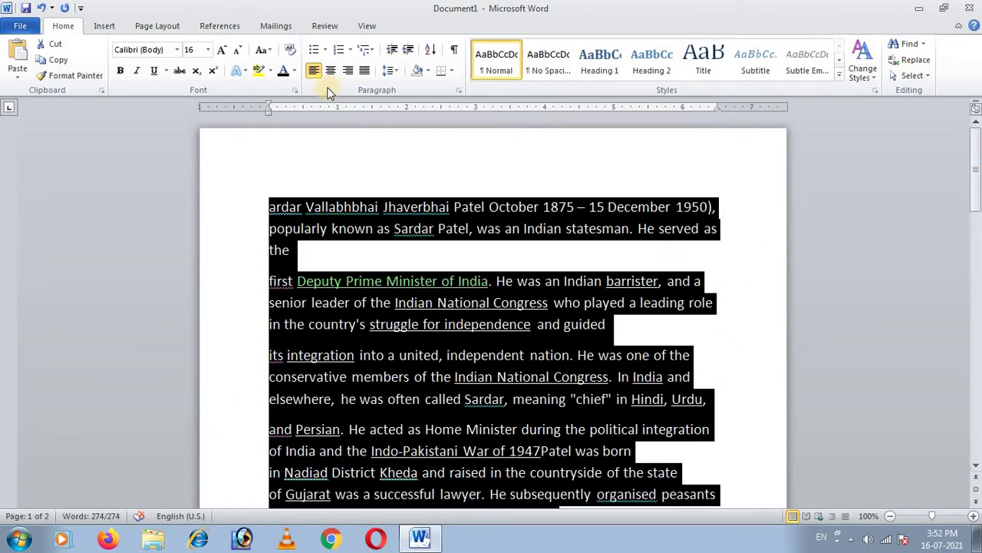
Step: After more left/right tests, justify the paragraphs and reselect the text
key("ctrl+j")
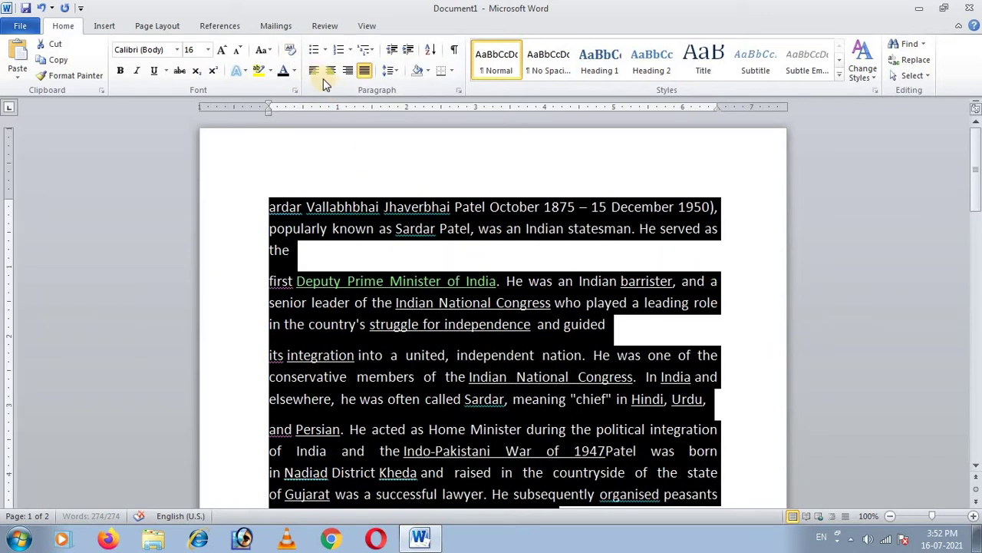
key("ctrl+l")
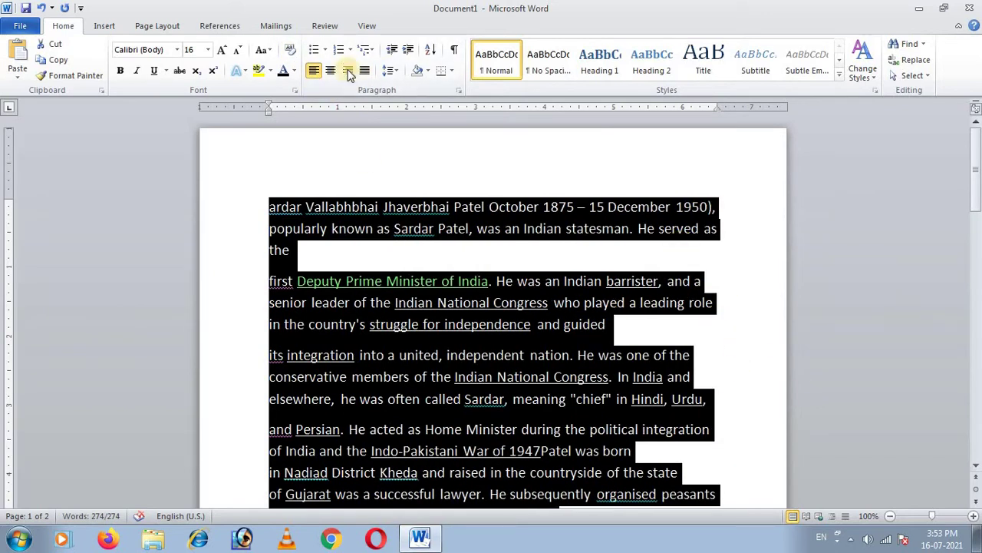
left_click(348, 70)
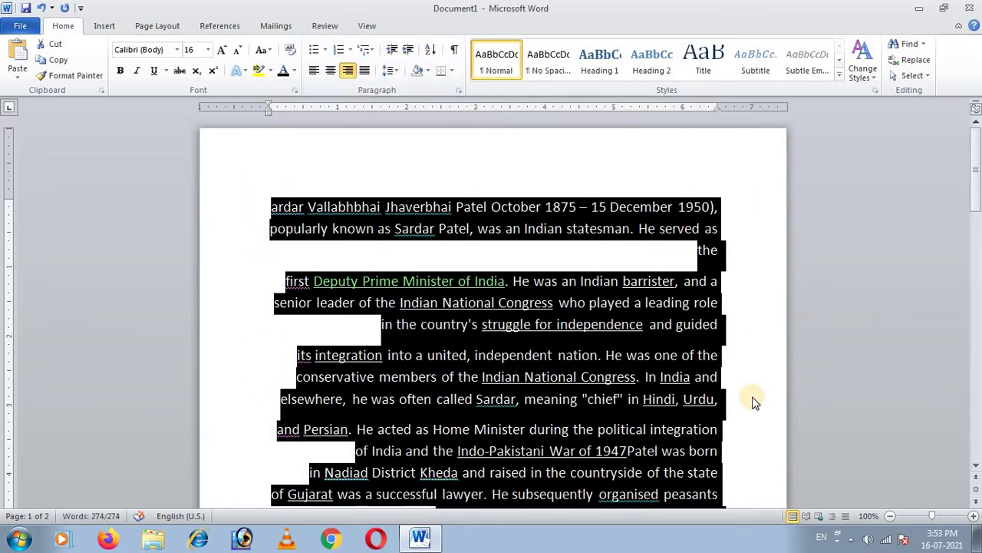
left_click(314, 70)
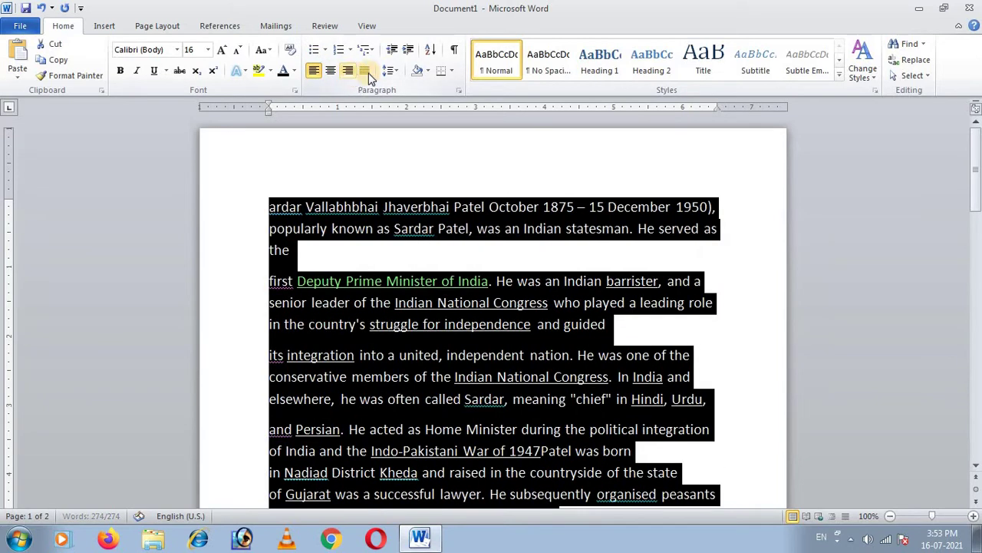
left_click(365, 71)
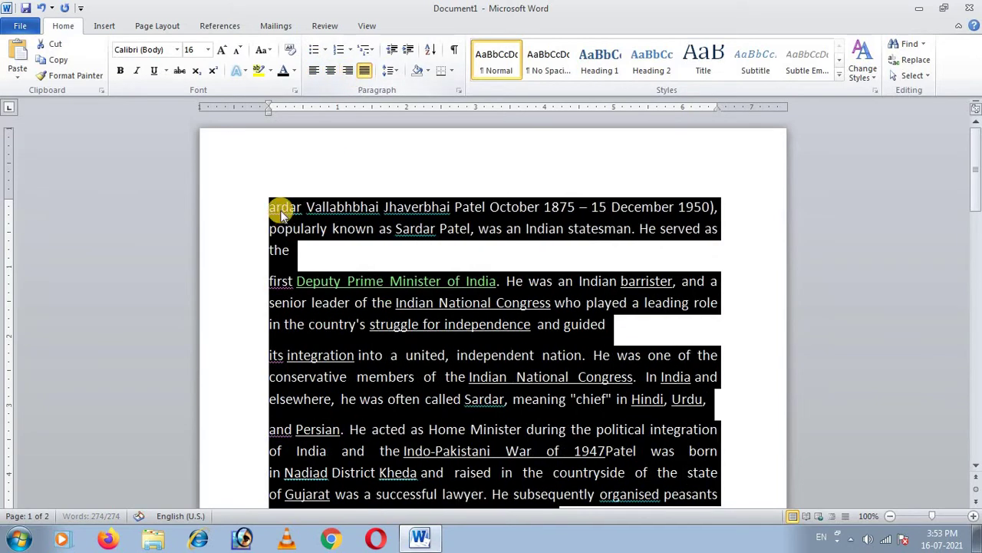
left_click(723, 334)
mouse_move(978, 146)
left_mouse_down()
mouse_move(971, 292)
mouse_move(971, 132)
left_mouse_up()
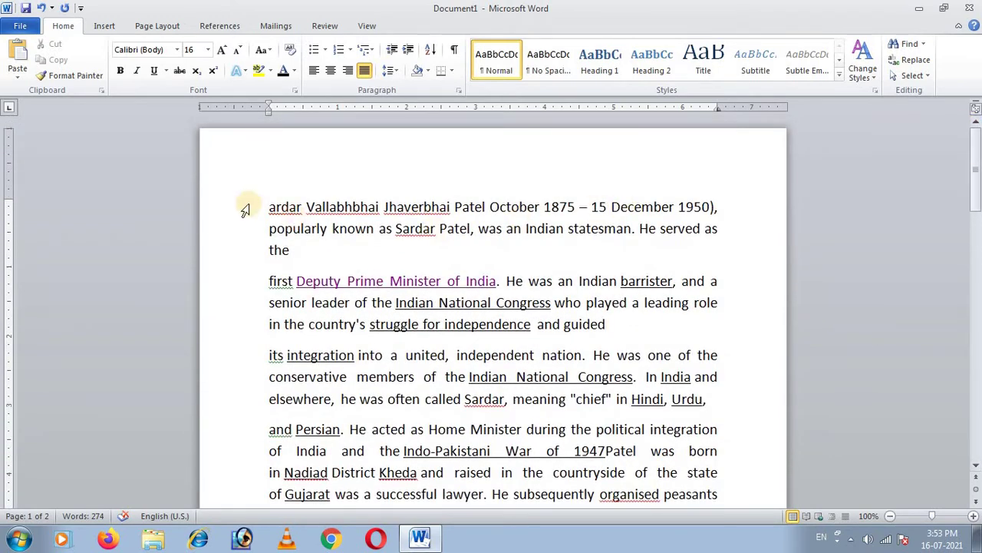
mouse_move(248, 208)
left_mouse_down()
mouse_move(244, 537)
mouse_move(662, 444)
left_mouse_up()
left_click_drag(974, 315, 973, 154)
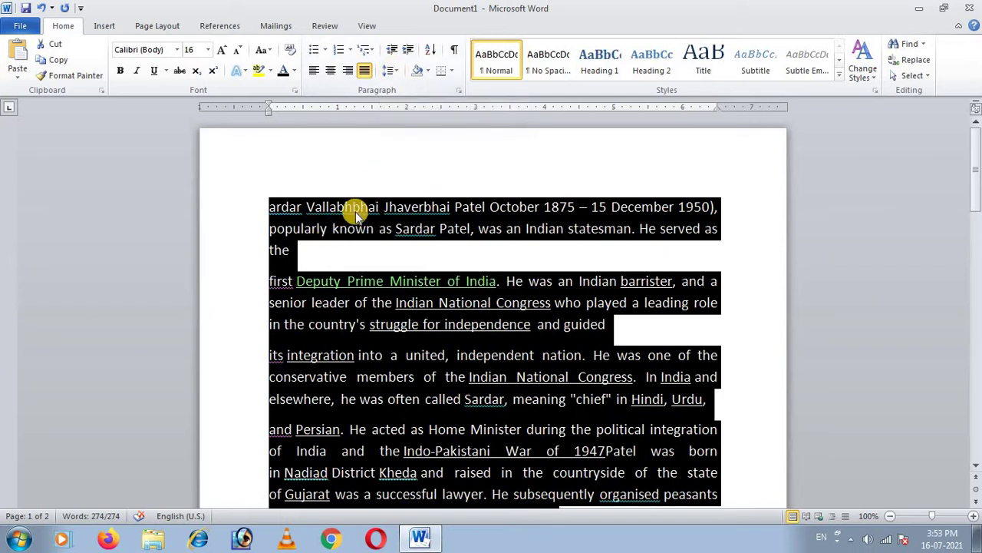
Step: Keep line spacing at 1.15, then remove and re-add space after paragraphs
left_click(395, 73)
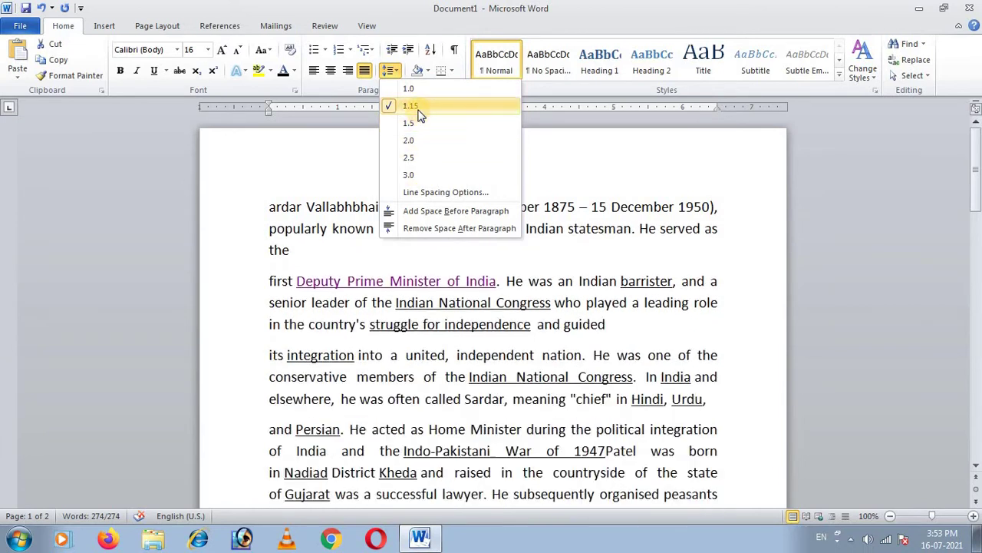
left_click(420, 113)
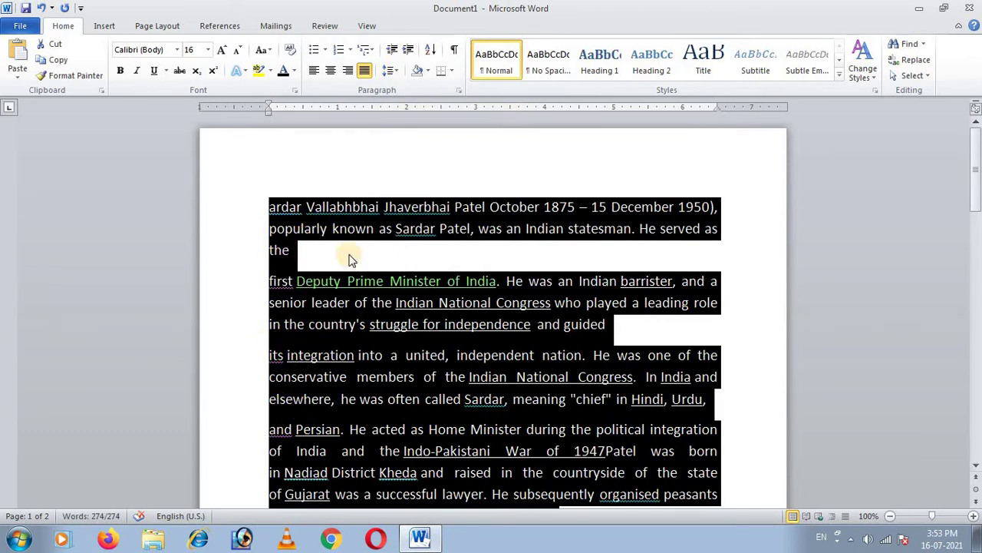
left_click(397, 73)
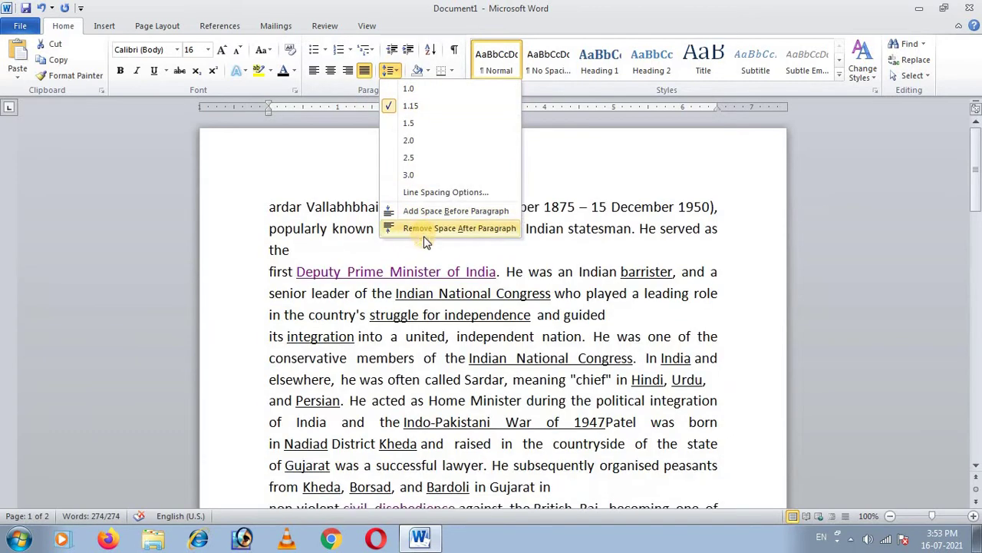
left_click(429, 229)
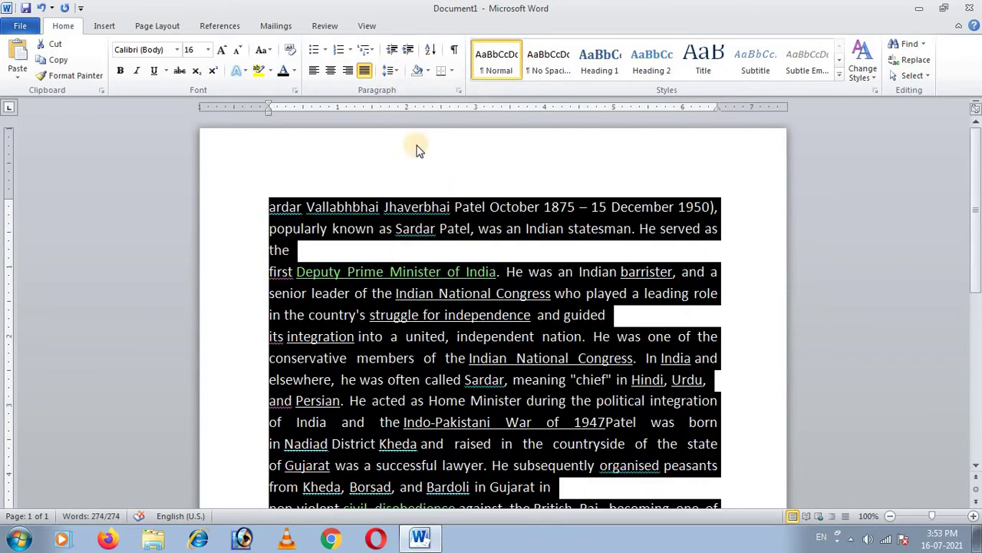
left_click(395, 71)
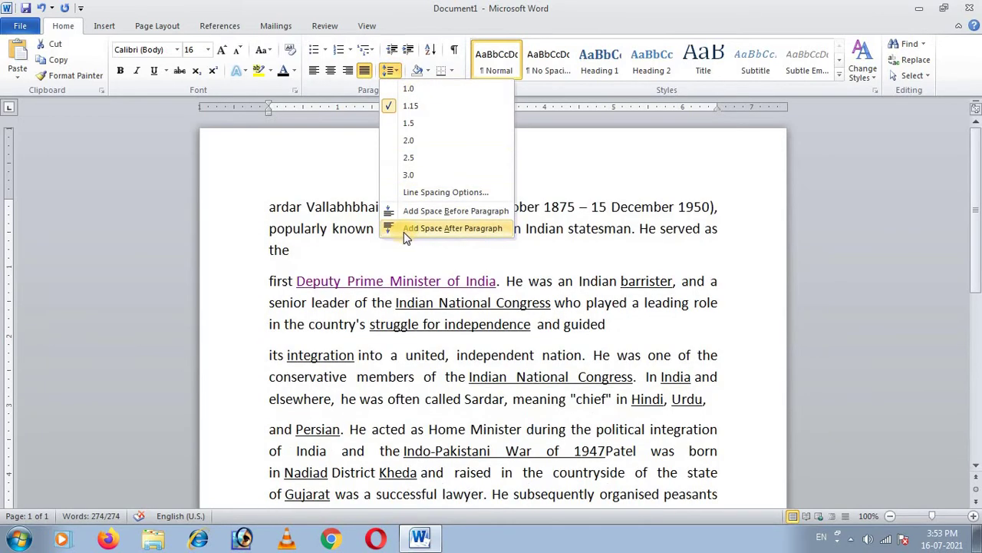
left_click(408, 231)
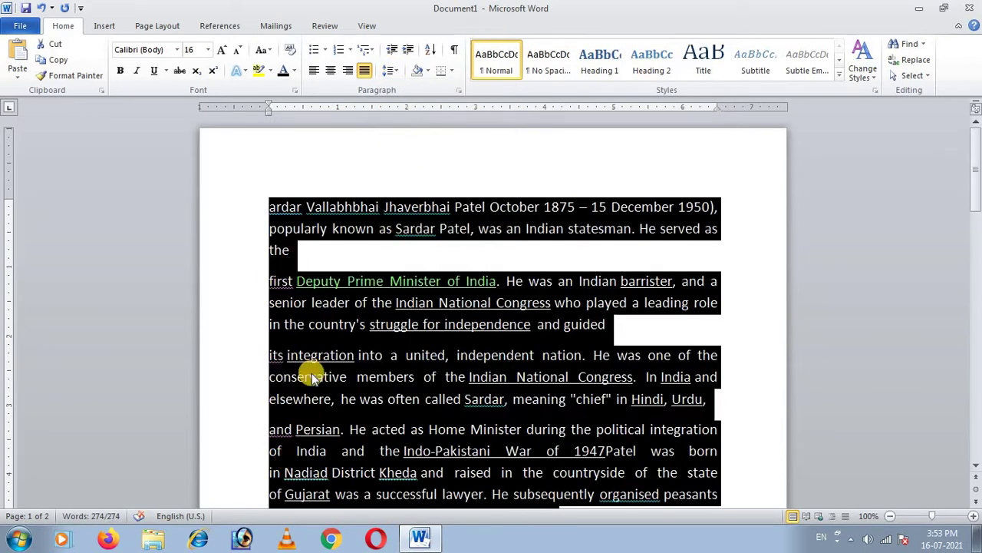
Step: Break the name onto its own line before 'October' and select that line
left_click(404, 223)
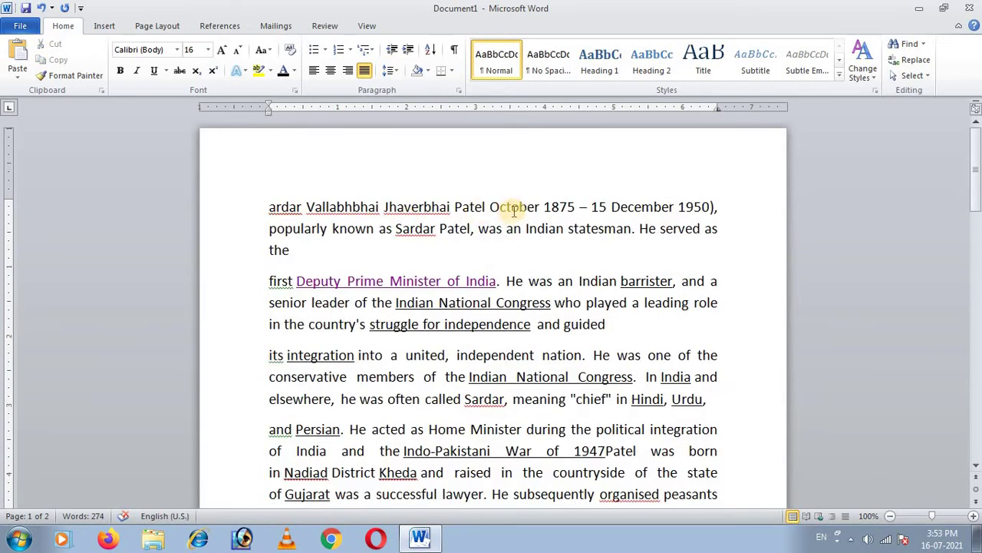
left_click(491, 207)
key("Return")
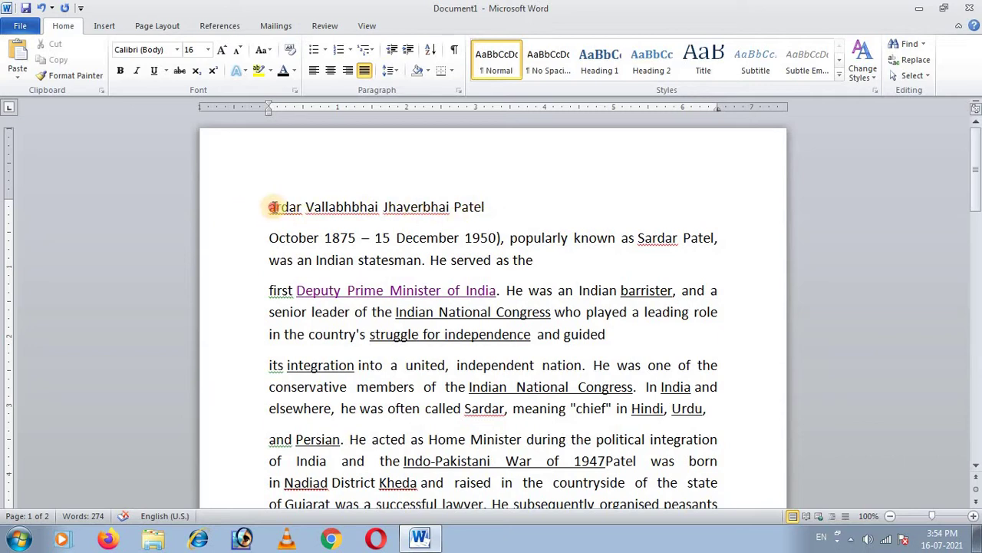
left_click_drag(273, 207, 488, 207)
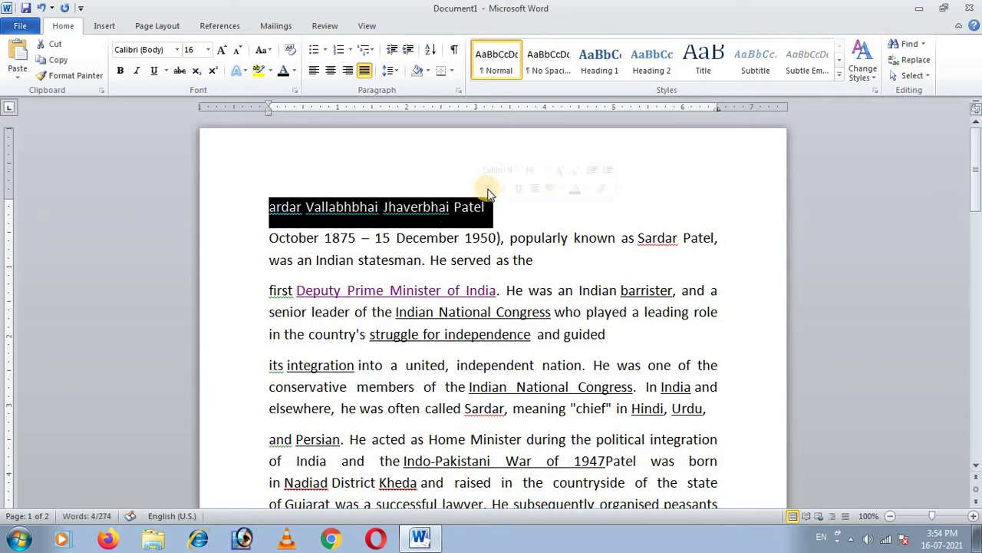
Step: Add a bottom border and a top border to the name heading line
left_click(452, 73)
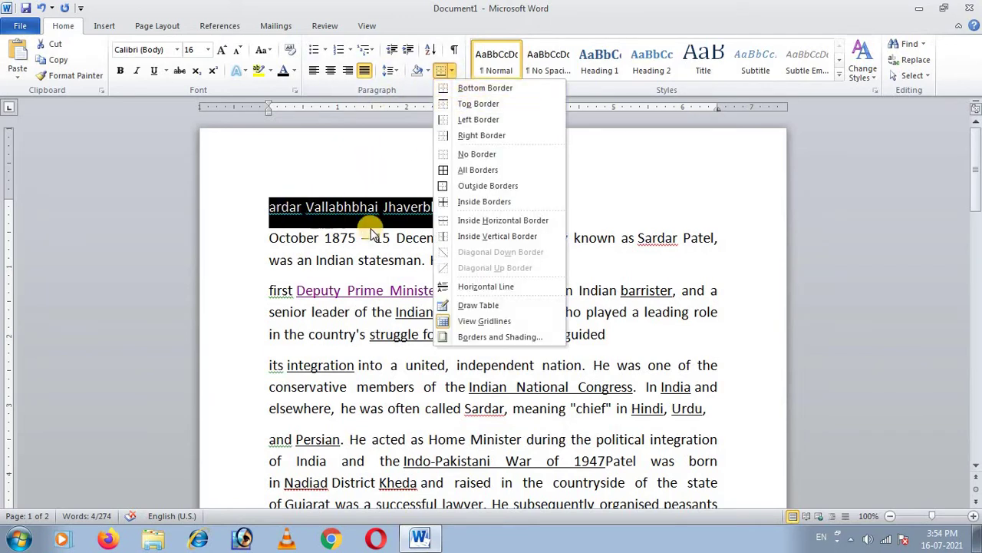
left_click(485, 87)
left_click(473, 239)
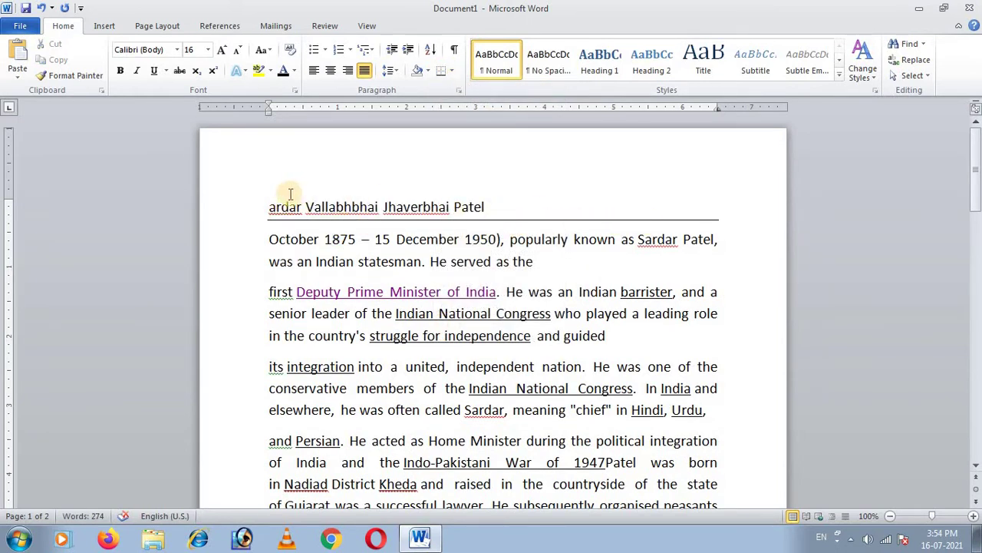
left_click(450, 70)
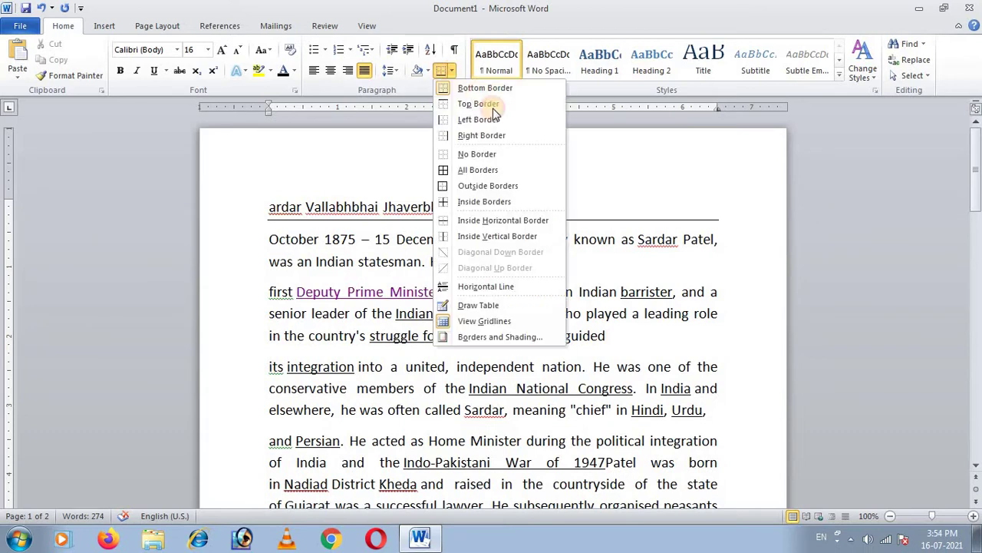
left_click(475, 103)
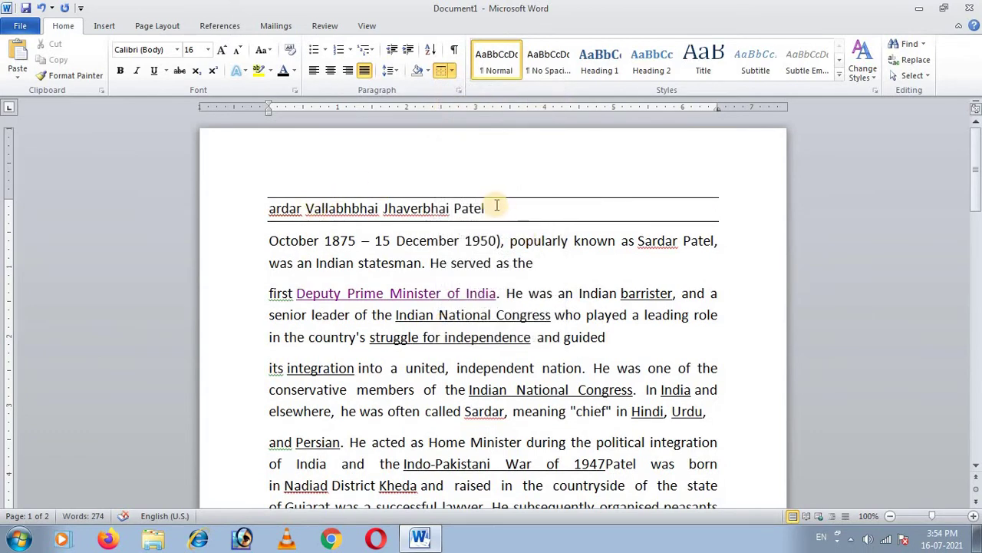
Step: Shade the name heading with light red
left_click(277, 208)
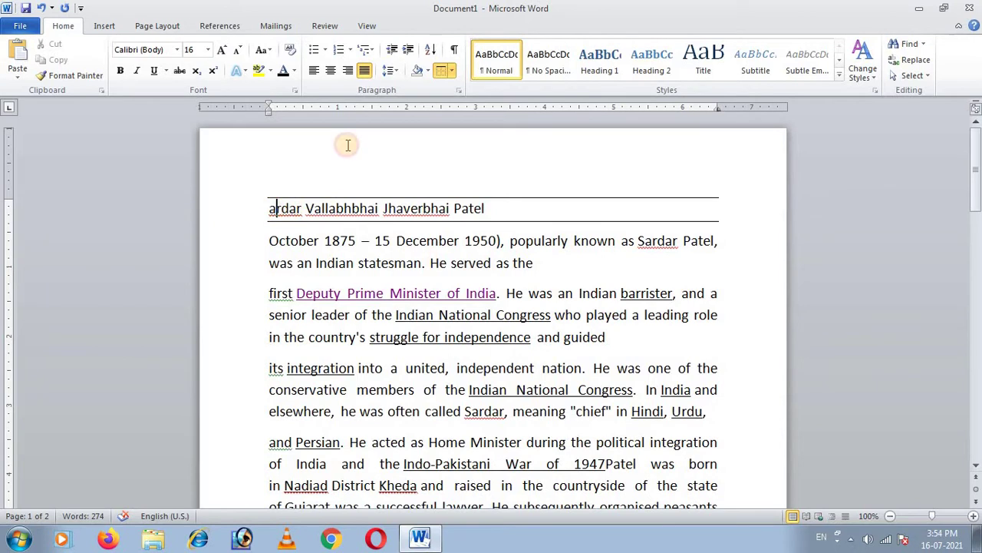
left_click(427, 70)
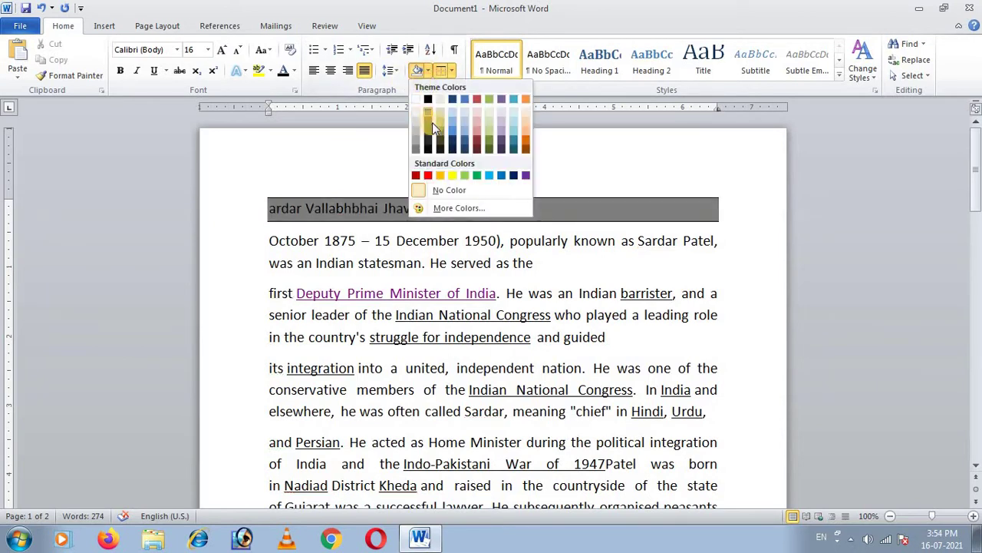
left_click(475, 122)
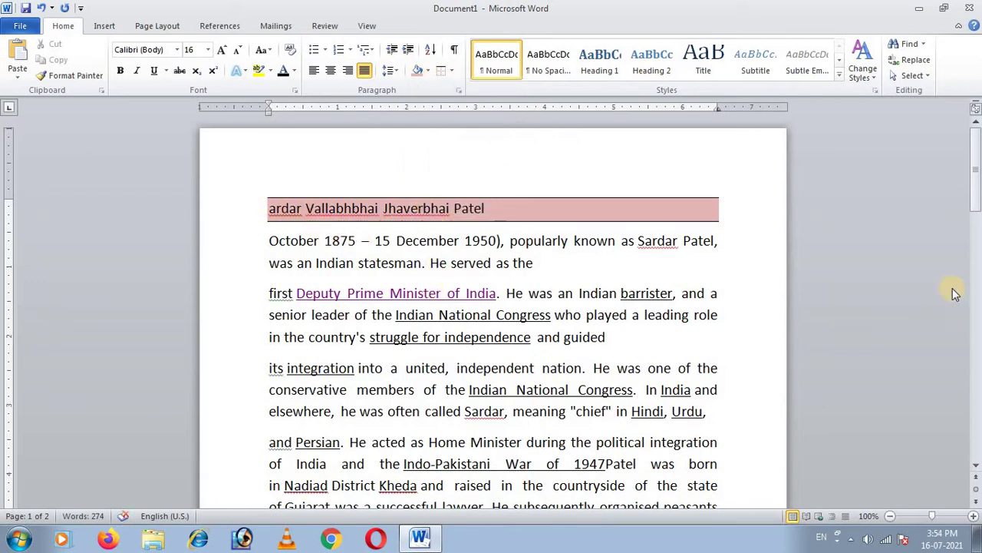
left_click_drag(973, 196, 971, 209)
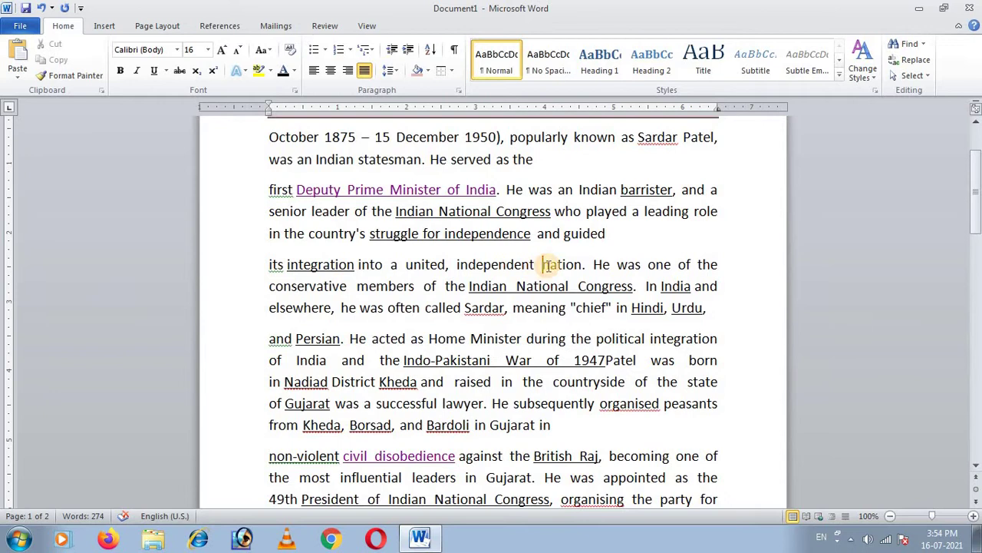
Step: Split the paragraph before 'nation' and give 'its integration into a united, independent' bottom and top borders
key("Return")
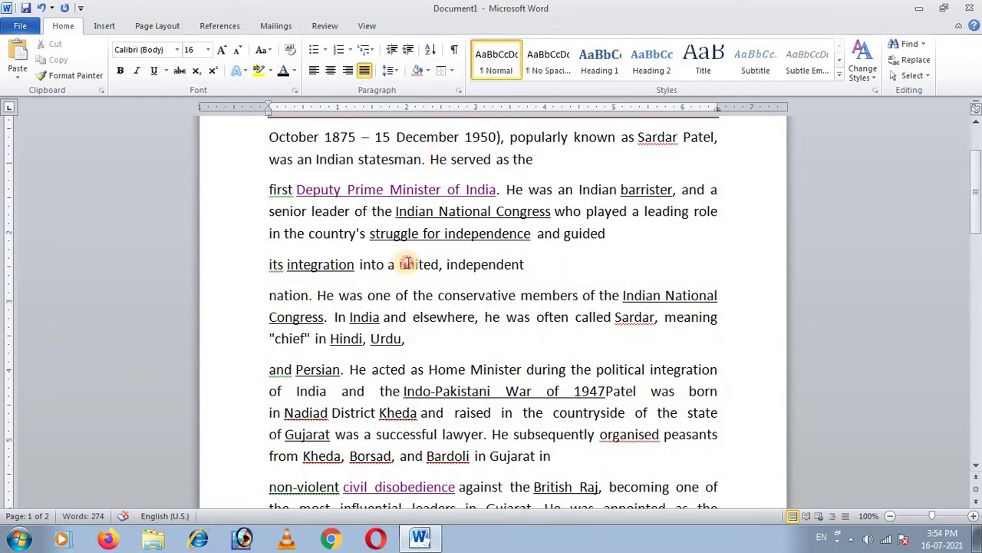
left_click(453, 71)
left_click(464, 88)
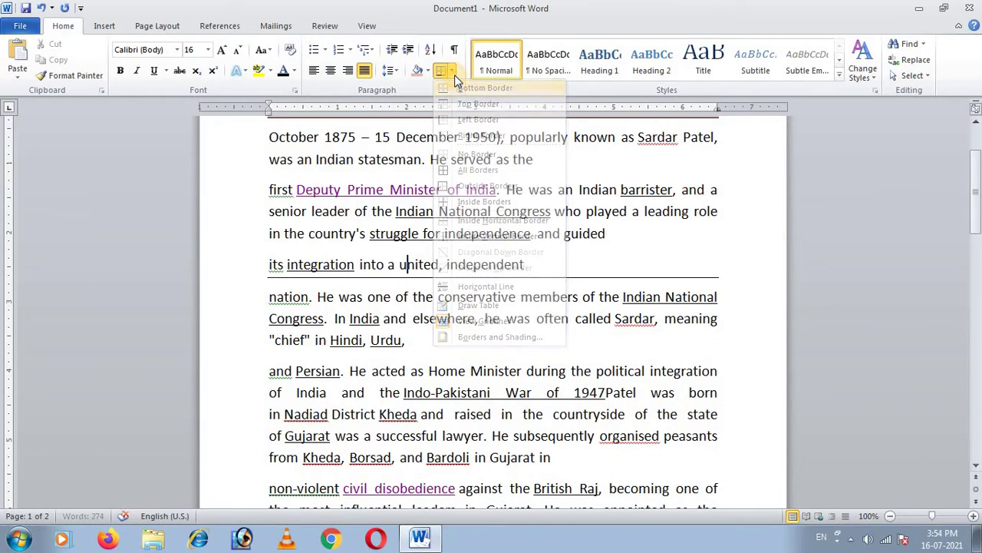
left_click(451, 71)
left_click(478, 103)
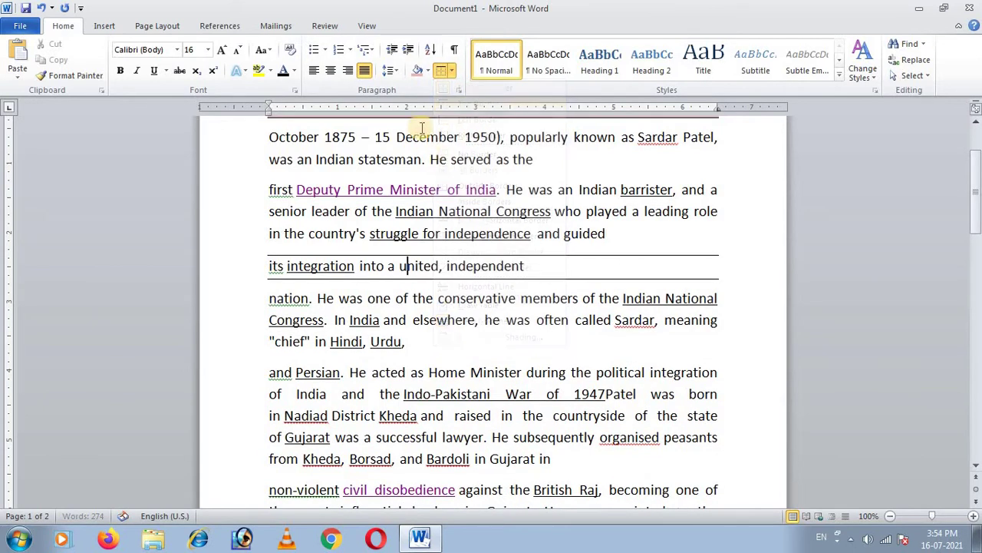
Step: Shade the 'its integration into a united, independent' paragraph pink
left_click(417, 70)
left_click(405, 340)
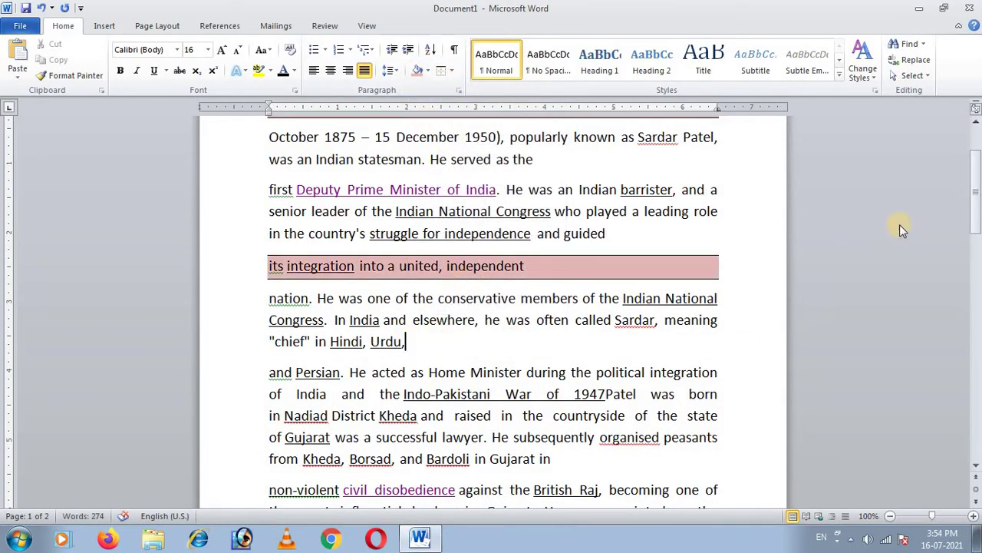
left_click_drag(979, 191, 979, 157)
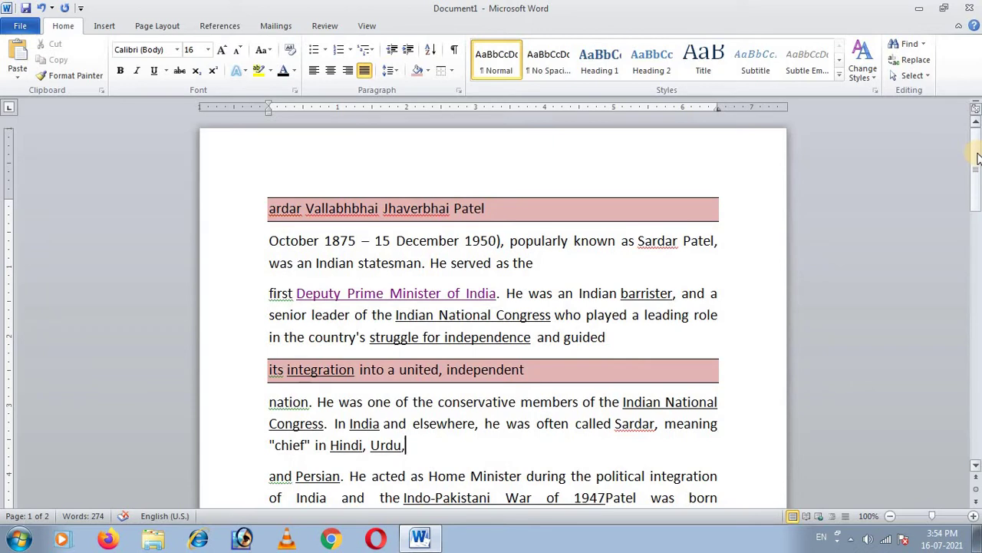
left_click_drag(973, 153, 698, 278)
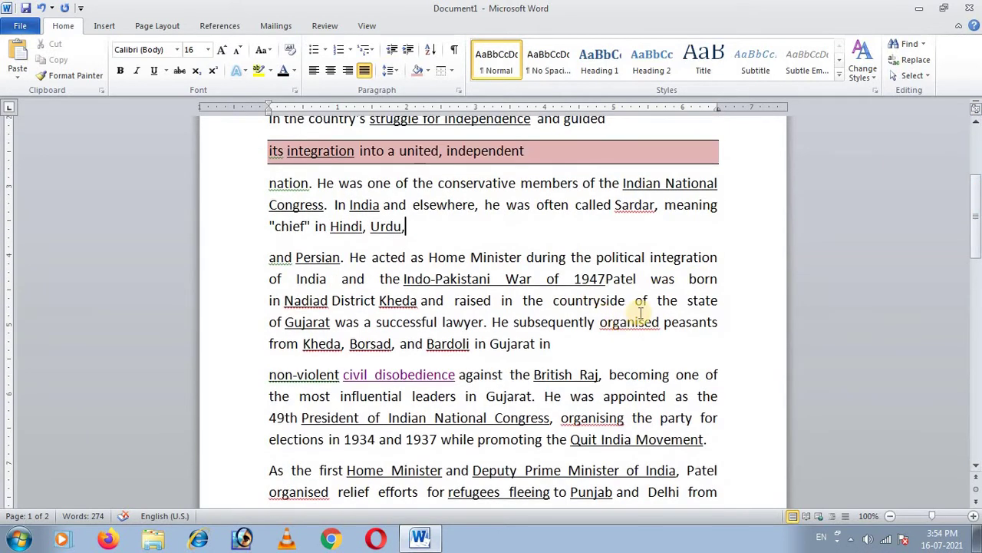
Step: Split the paragraph at 'of the state of Gujarat' and put All Borders on the paragraphs from 'and Persian' to 'Quit India Movement.'
left_click(635, 300)
key("Return")
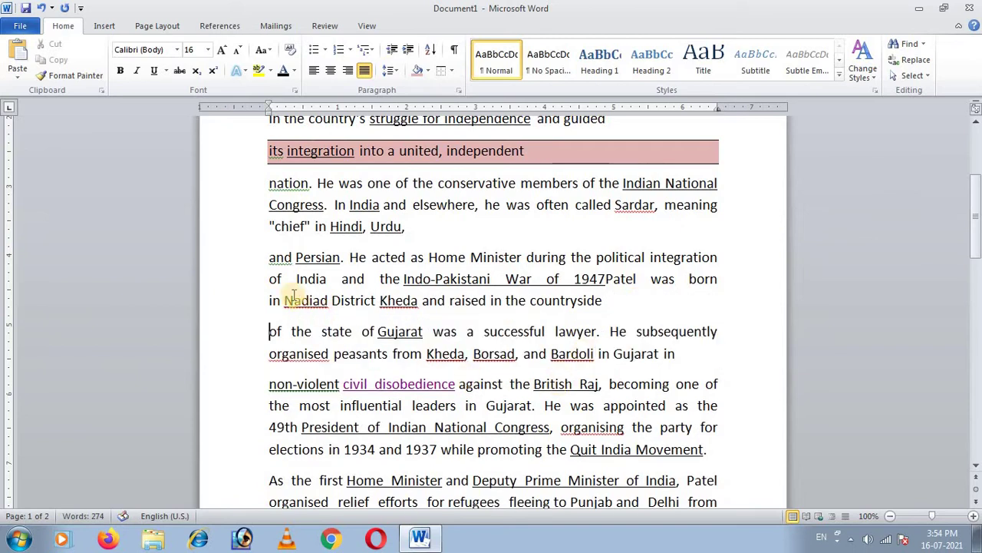
left_click_drag(270, 257, 721, 451)
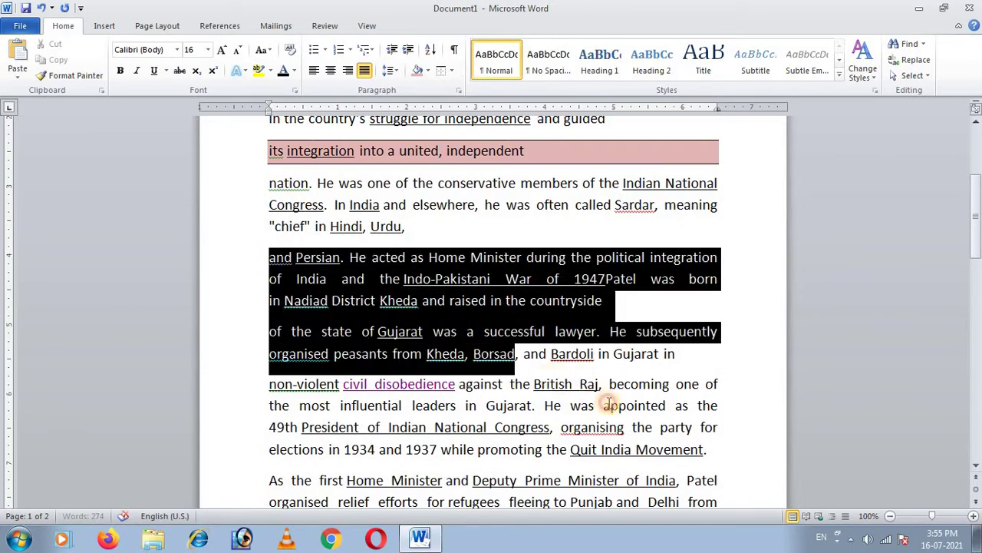
left_click(453, 71)
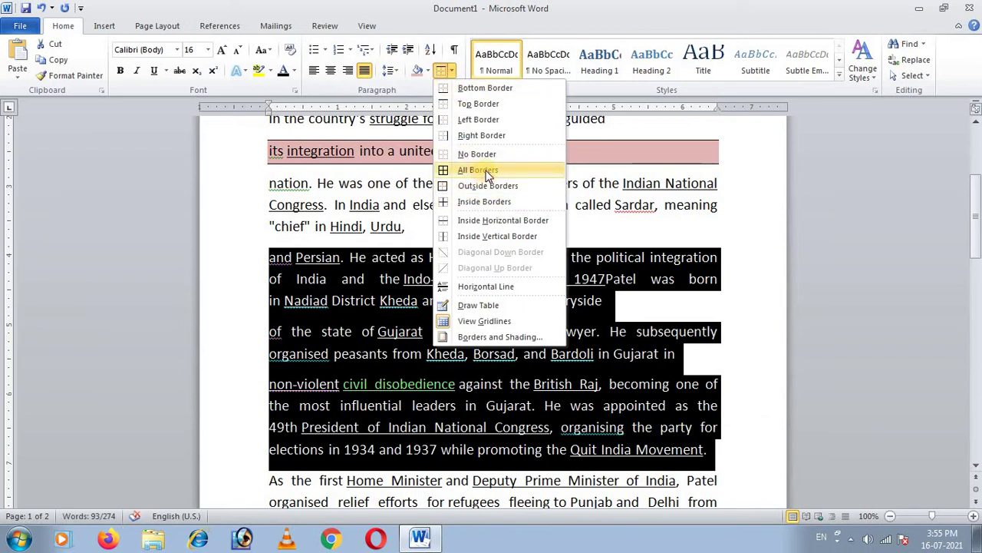
left_click(487, 171)
left_click(286, 257)
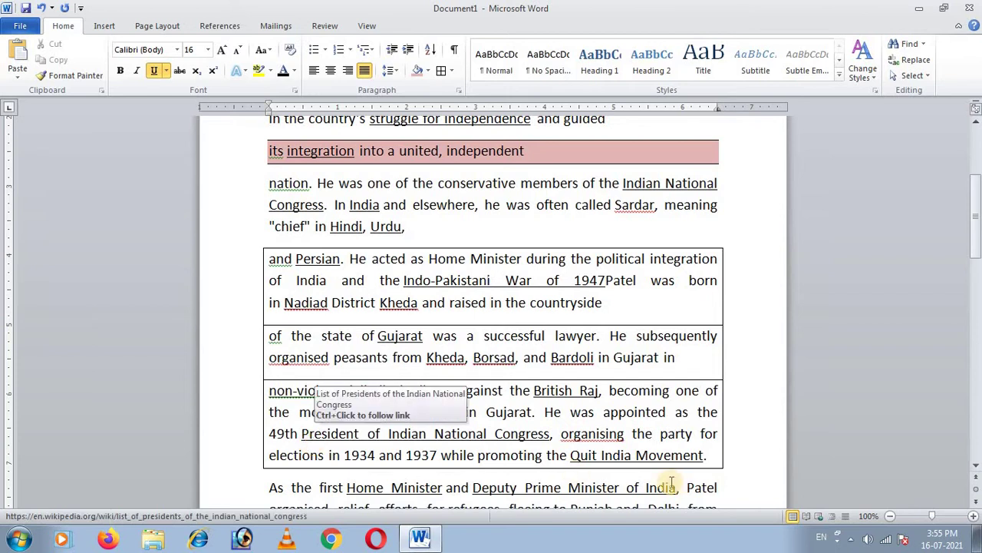
Step: Remove the borders again, leaving those paragraphs with No Border
left_click_drag(717, 455, 271, 255)
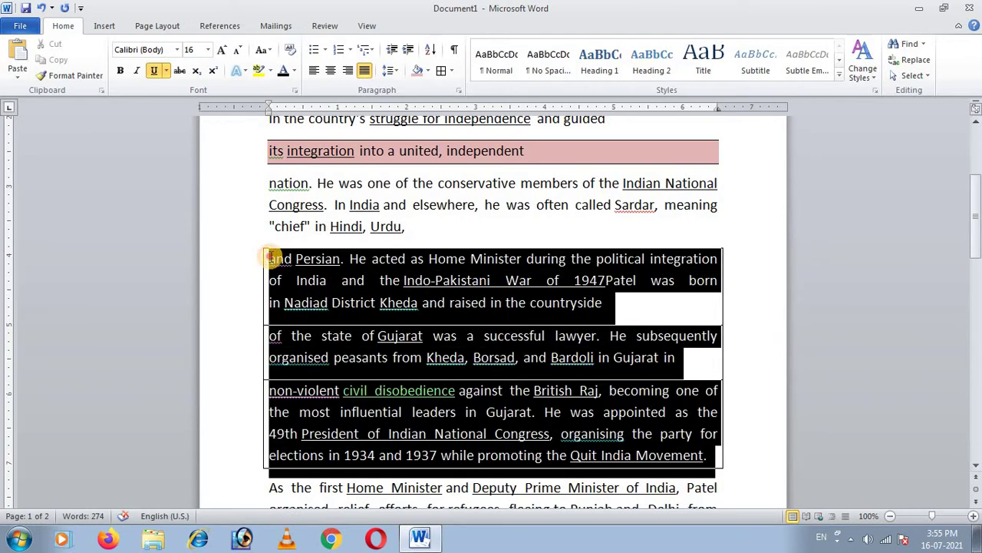
left_click(451, 71)
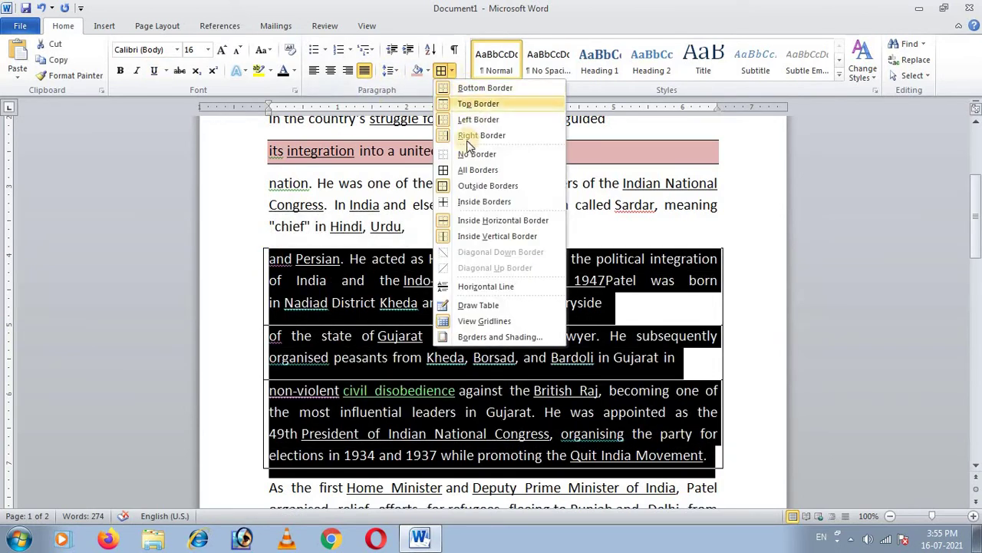
left_click(479, 156)
left_click(469, 299)
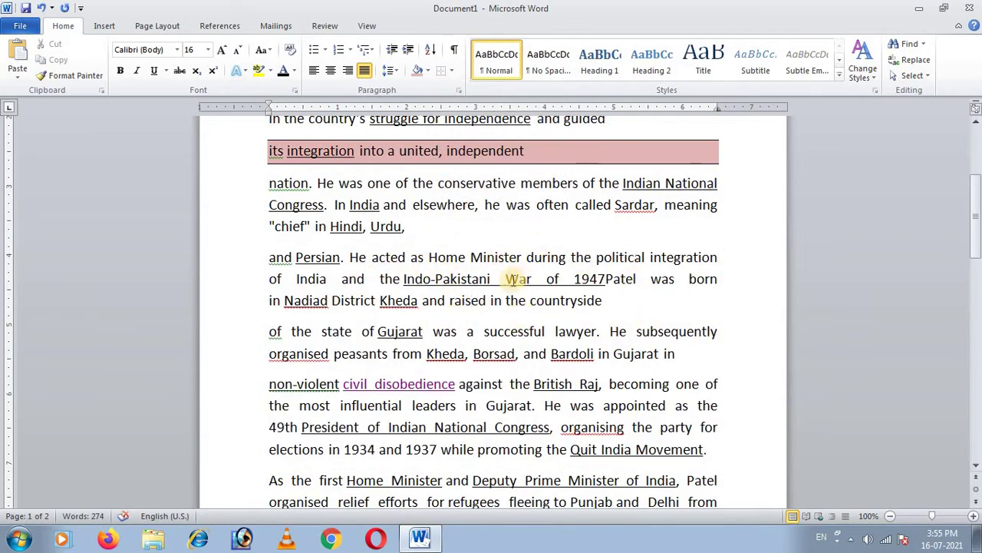
left_click(498, 257)
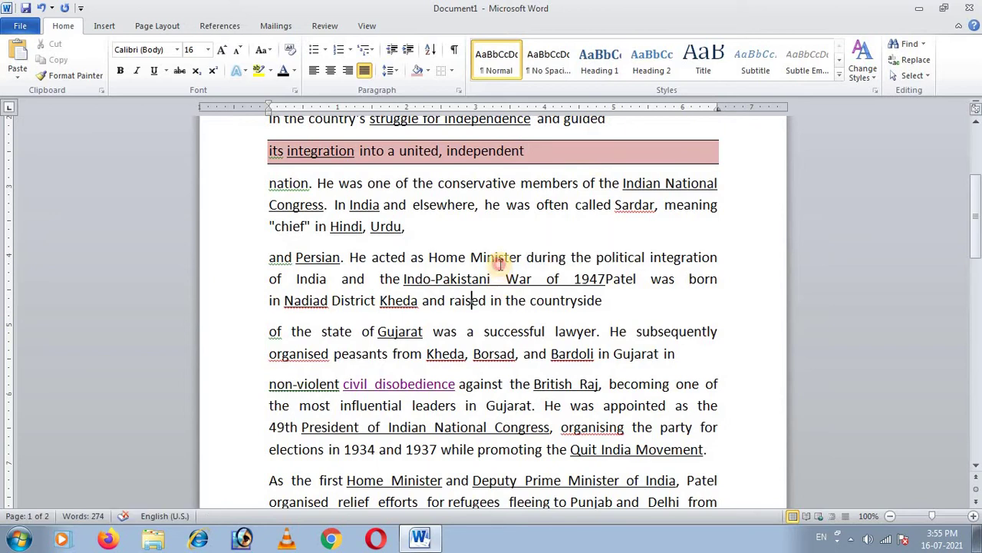
left_click(428, 73)
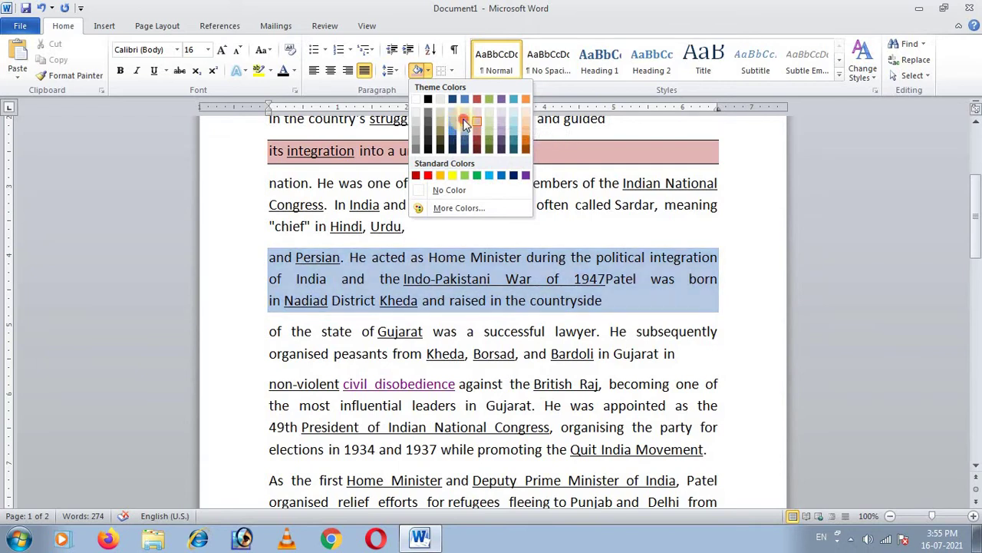
left_click(459, 121)
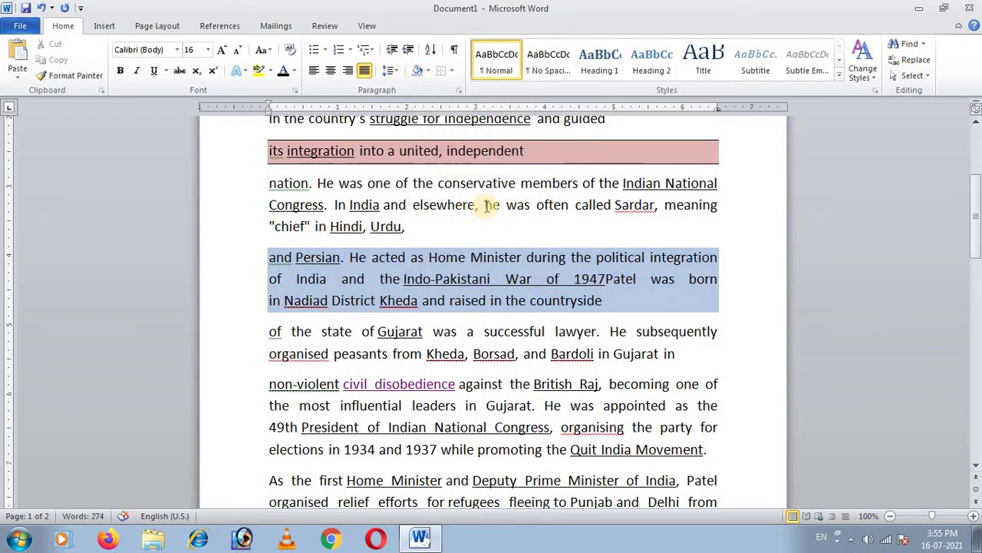
left_click_drag(616, 301, 270, 258)
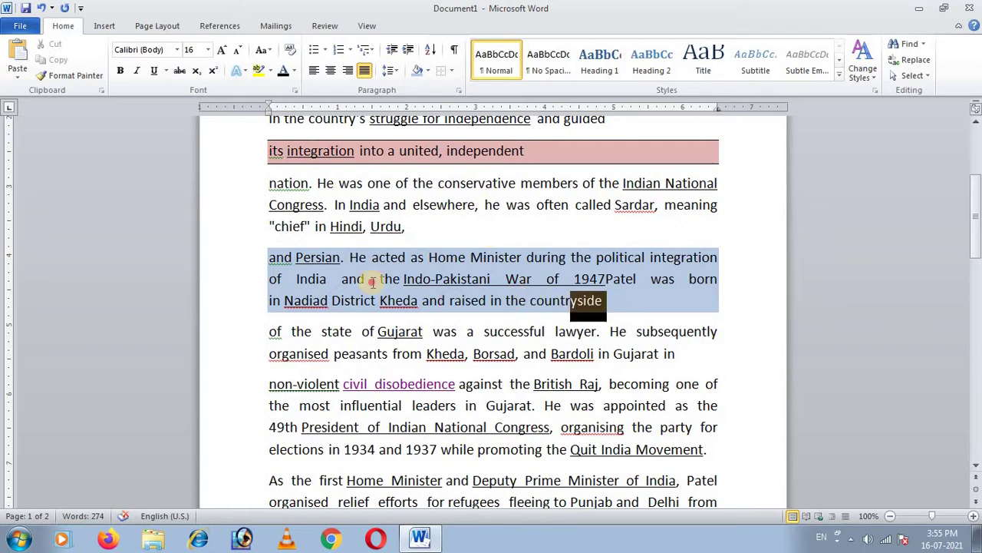
left_click(427, 70)
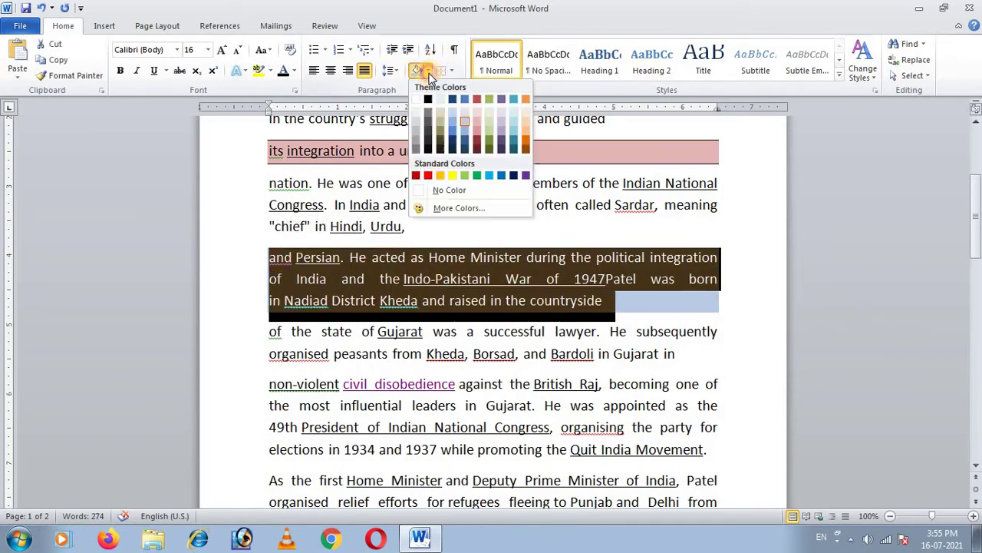
left_click(445, 192)
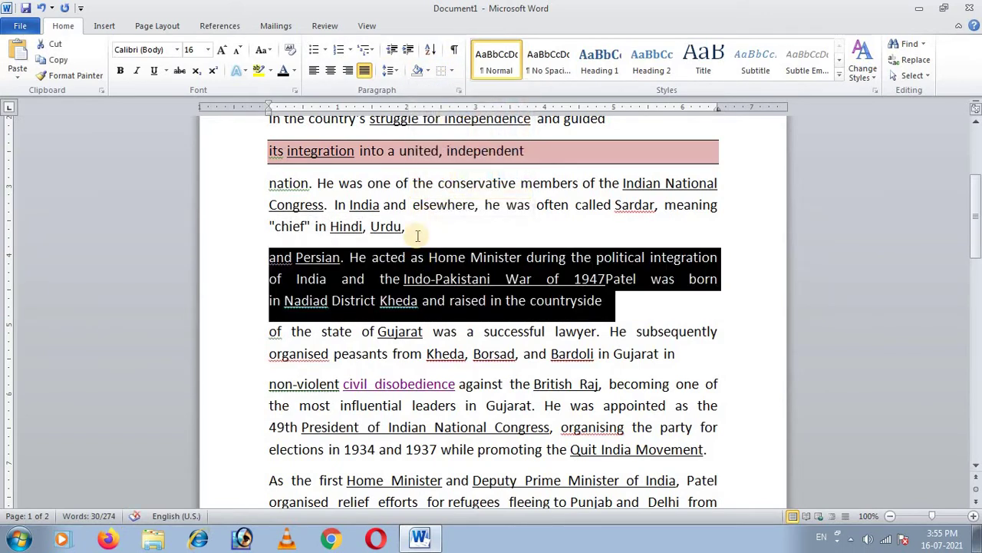
left_click(416, 223)
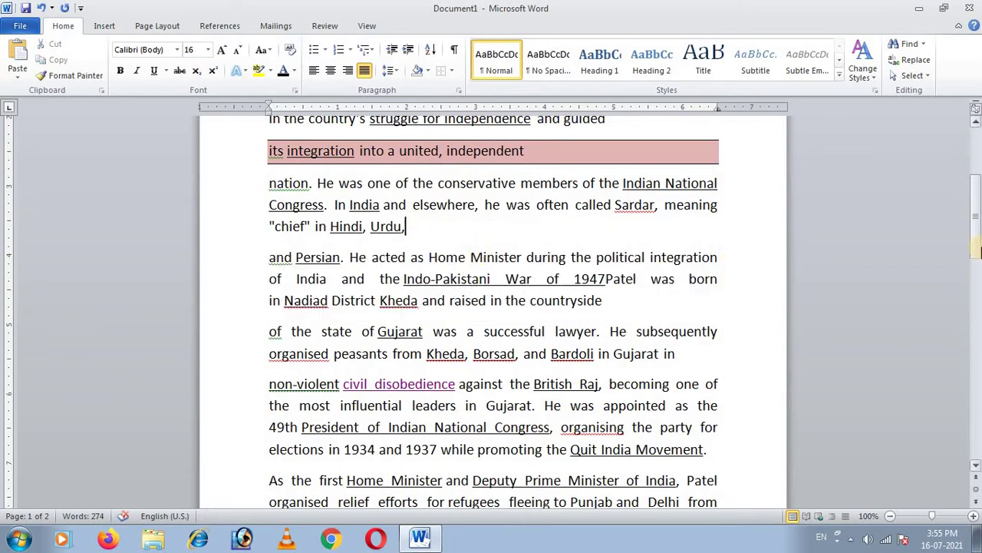
left_click_drag(977, 250, 976, 201)
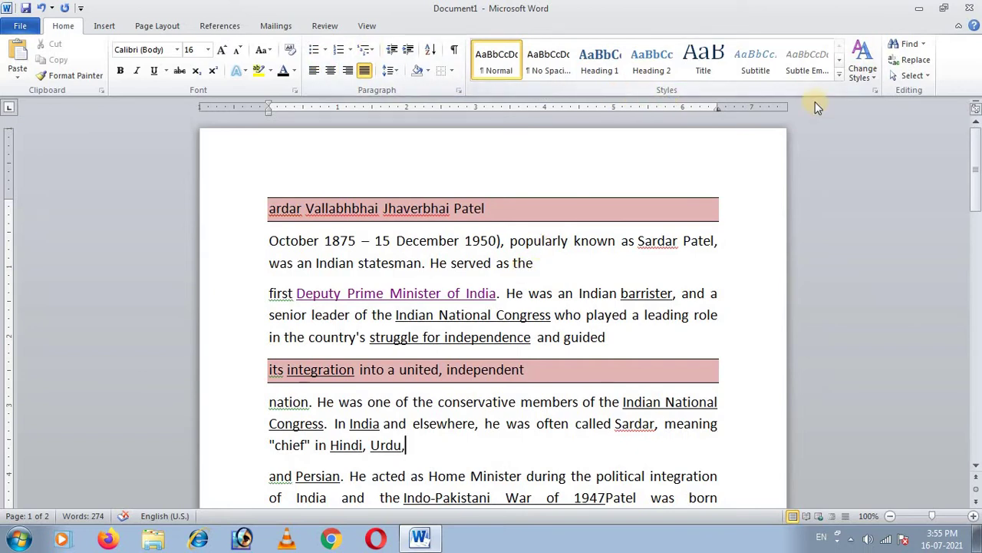
Step: Select all the biography text and apply the Intense Emphasis quick style to it
left_click(840, 76)
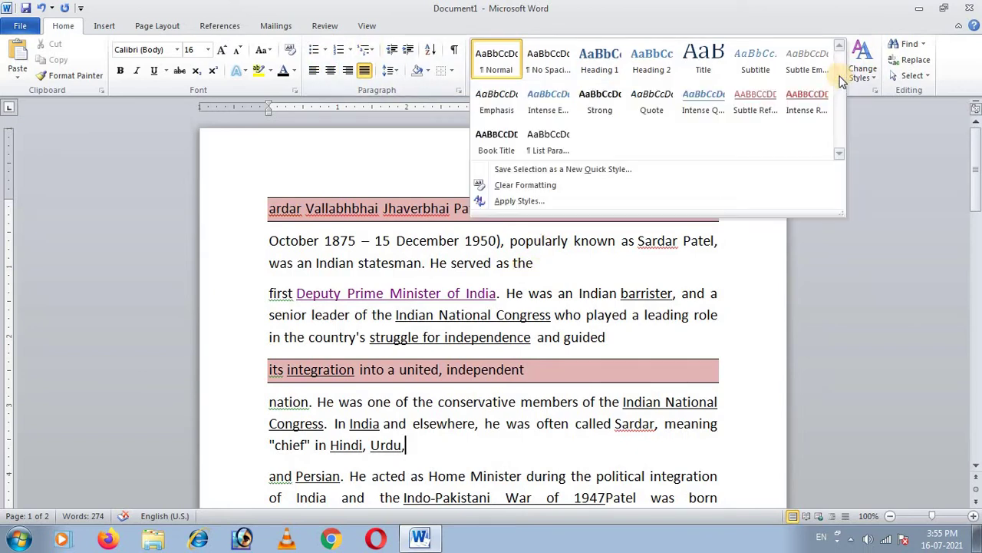
left_click(482, 280)
key("ctrl+a")
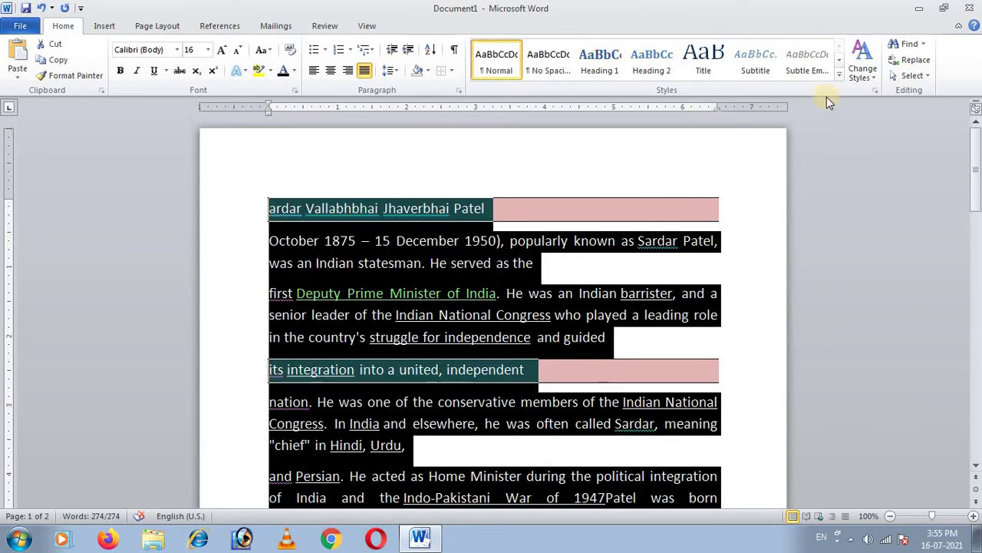
left_click(840, 78)
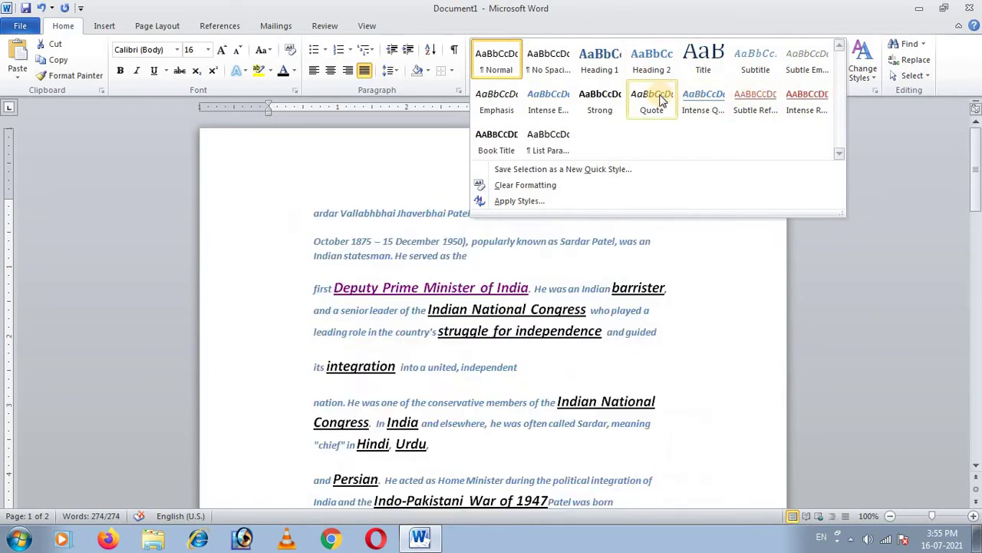
left_click(556, 108)
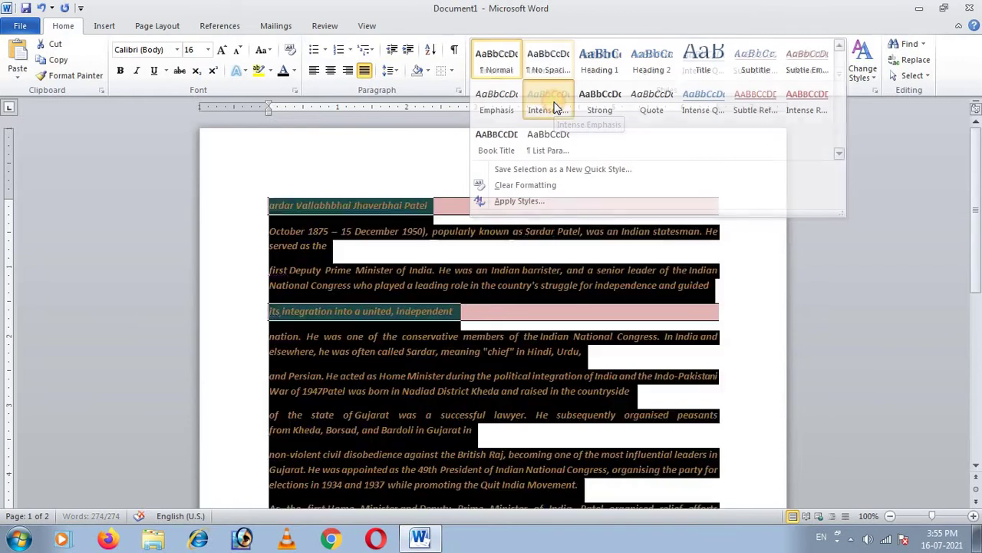
left_click(444, 253)
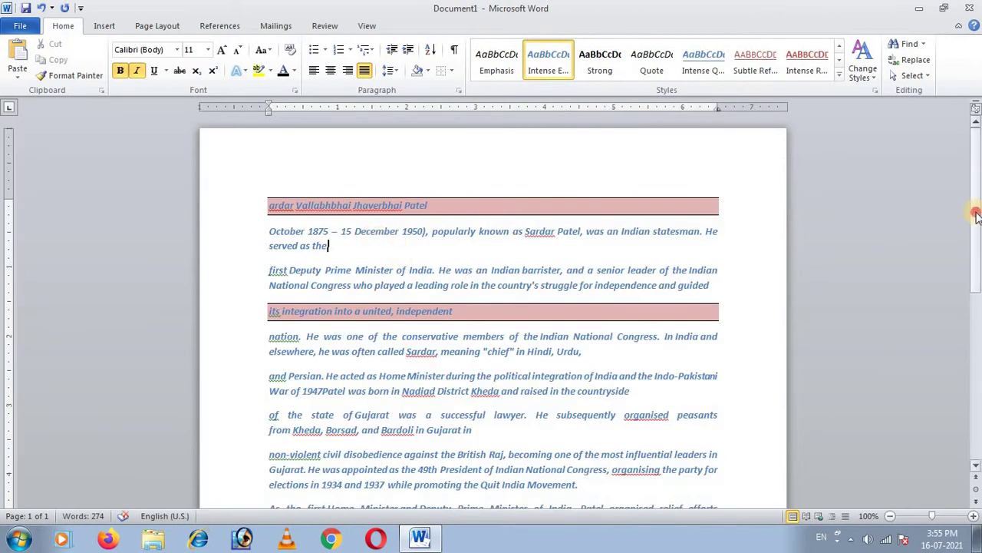
left_click_drag(976, 216, 975, 209)
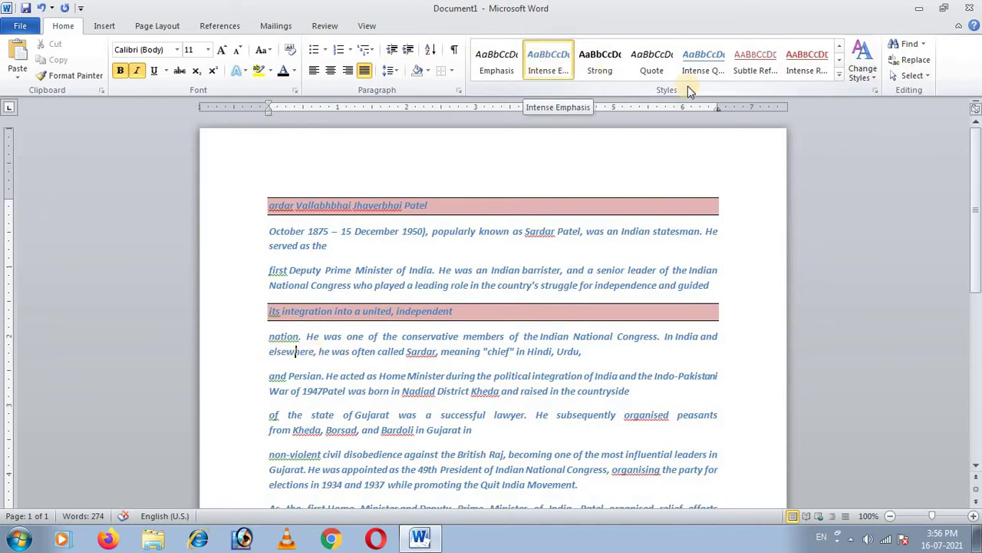
left_click(840, 74)
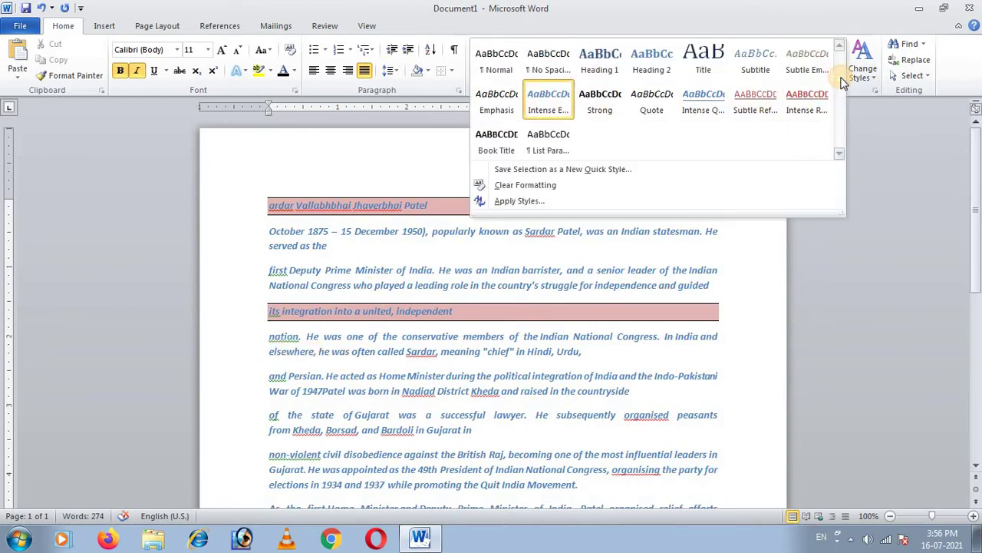
Step: Modify the Intense Emphasis style to use the Arial font at 14 pt
left_click(536, 204)
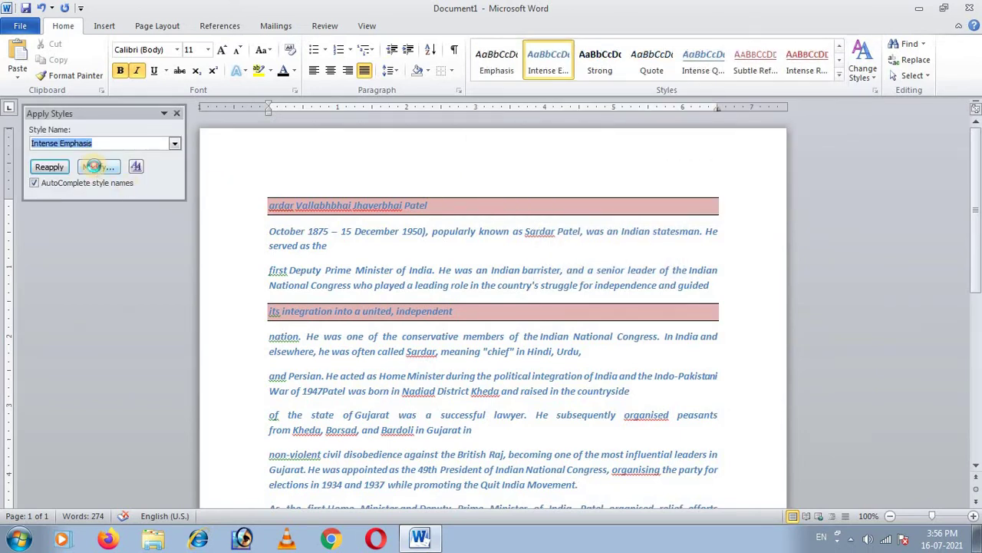
left_click(92, 166)
left_click_drag(644, 99, 677, 93)
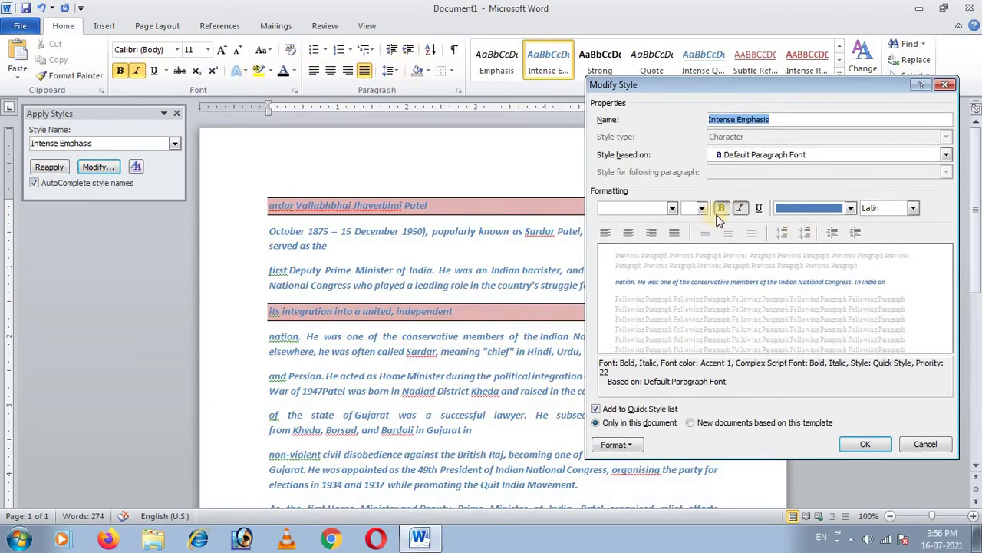
left_click(671, 209)
left_click(650, 288)
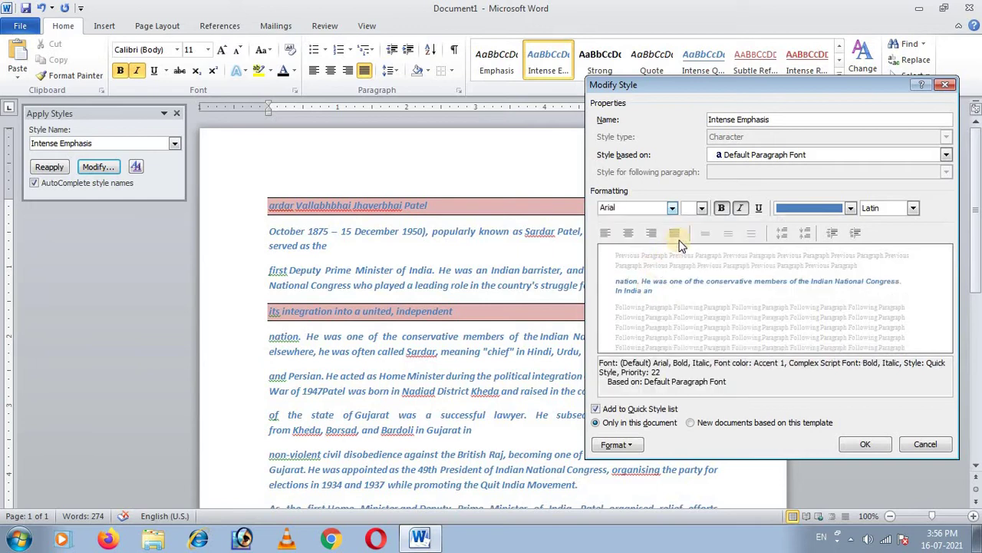
left_click(701, 209)
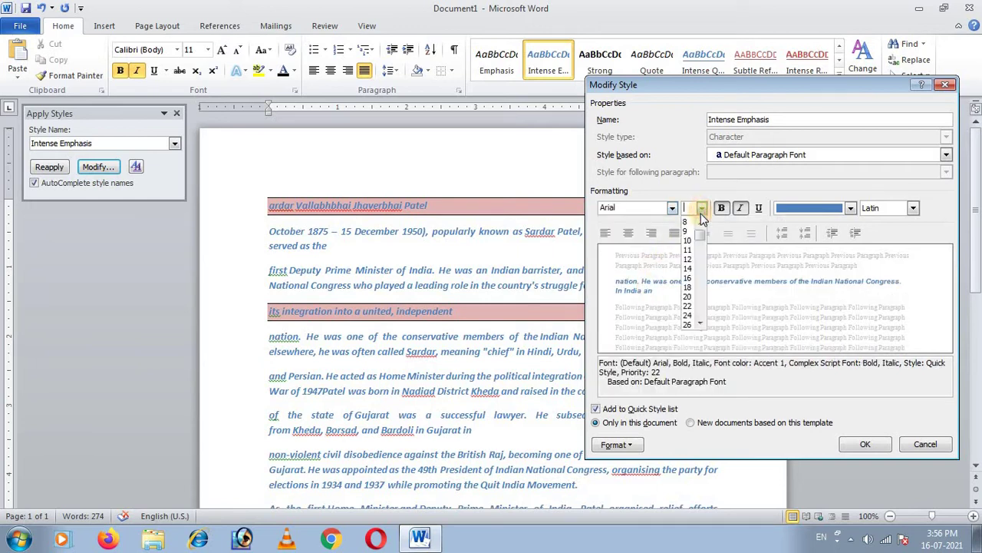
left_click(687, 269)
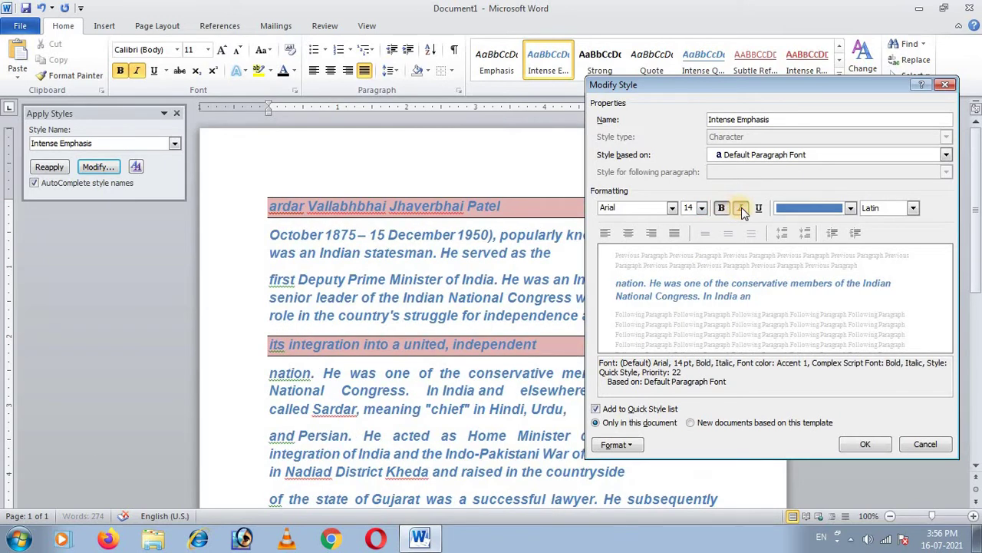
Step: Turn off italic, bold and underline, make the text red, and save the style
left_click(742, 208)
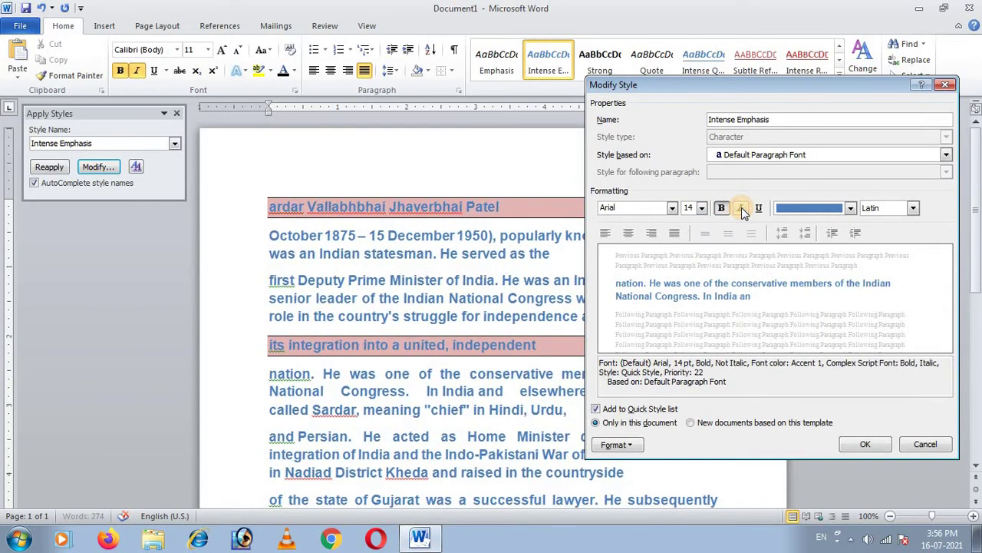
left_click(723, 209)
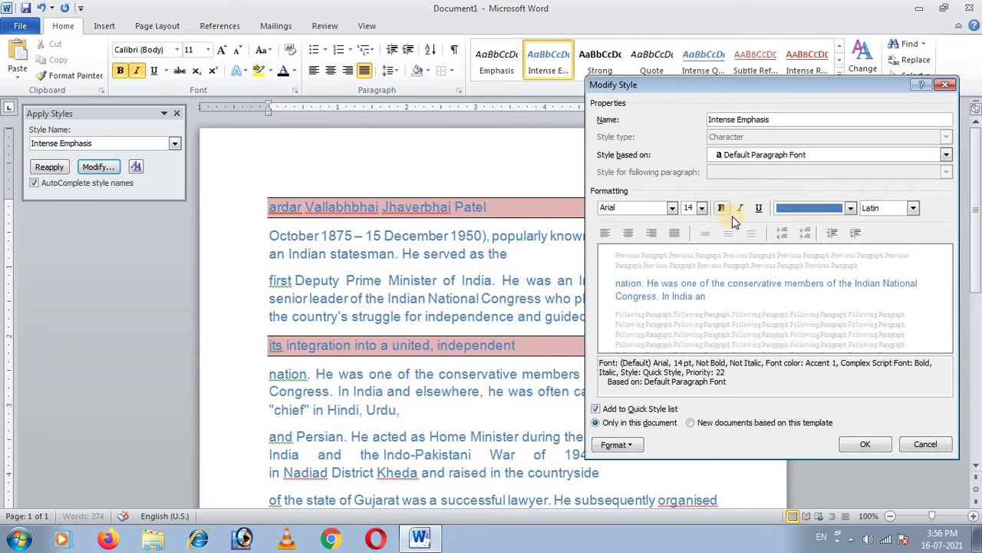
left_click(759, 209)
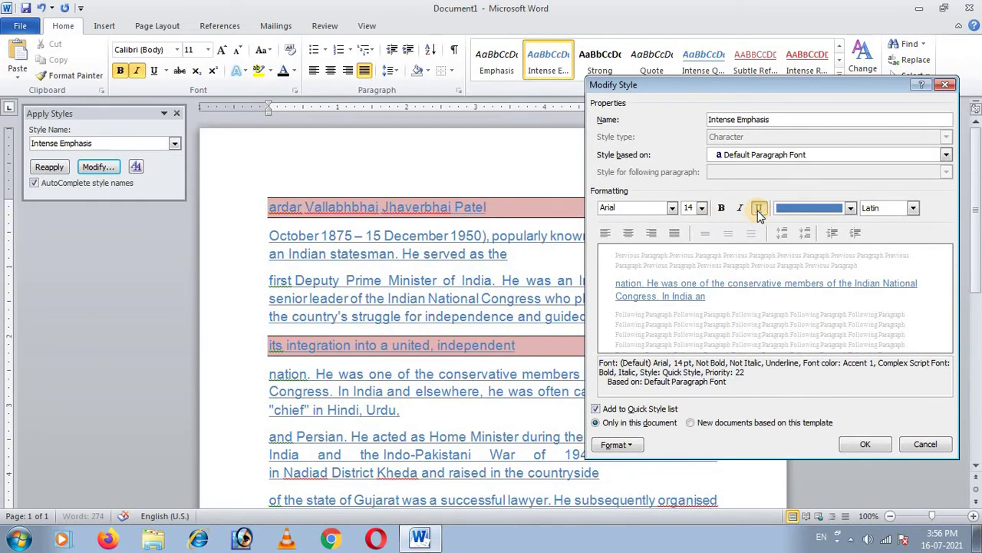
left_click(759, 209)
left_click(851, 208)
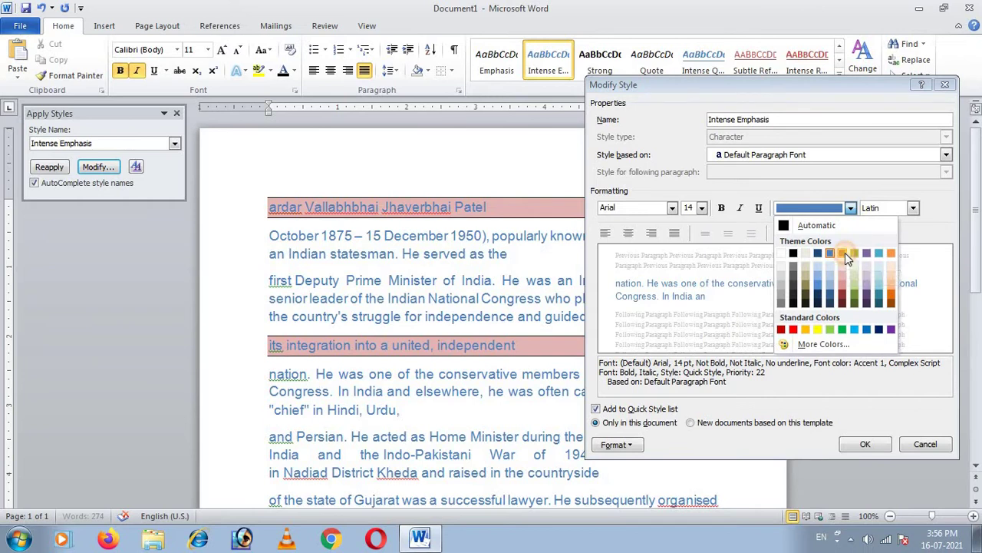
left_click(844, 253)
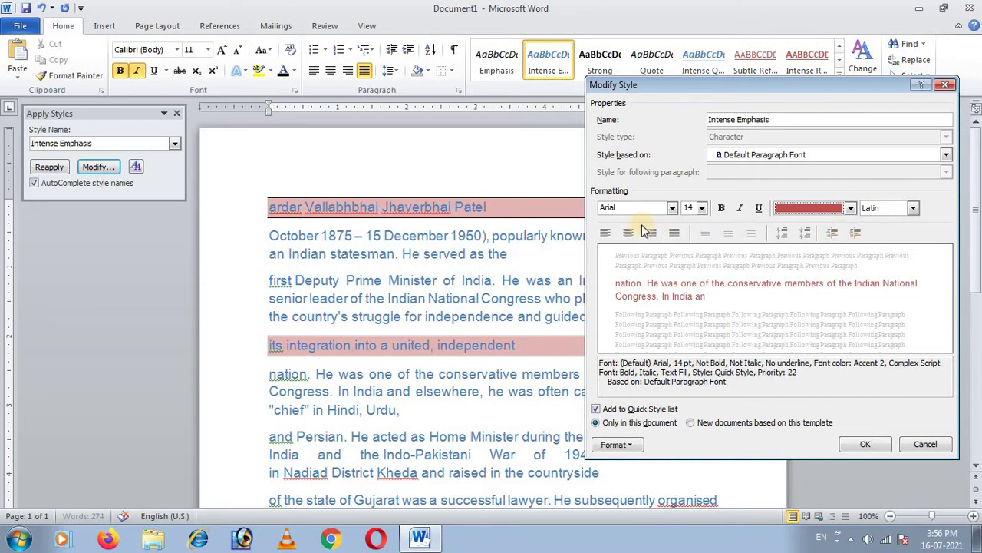
left_click(867, 446)
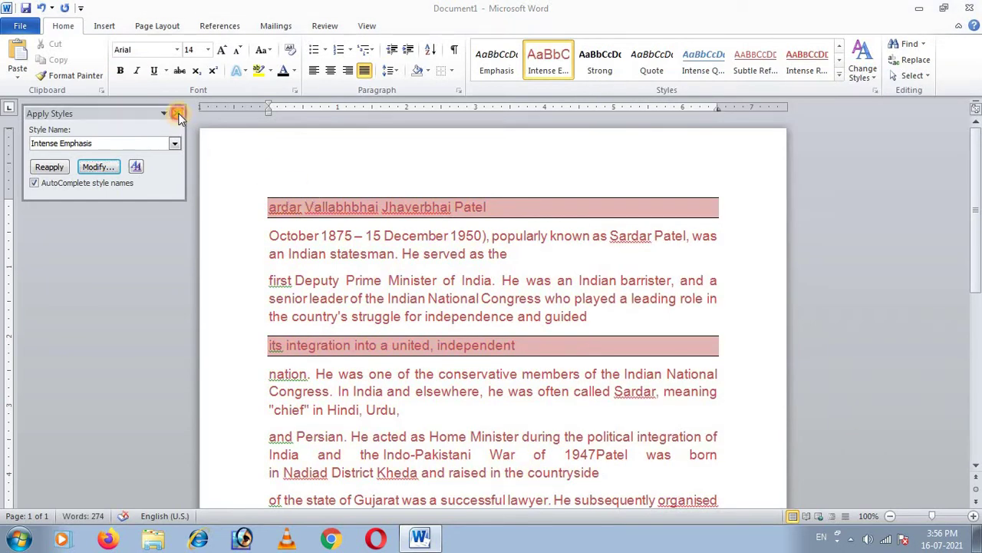
Step: Close the Apply Styles pane and apply the Emphasis style to the whole document
left_click(176, 113)
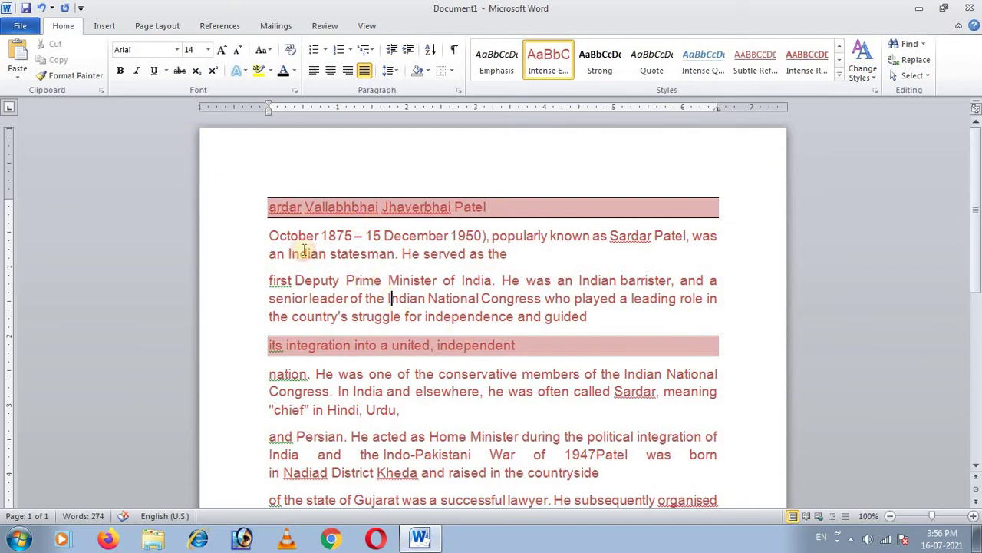
left_click_drag(270, 235, 311, 253)
key("ctrl+a")
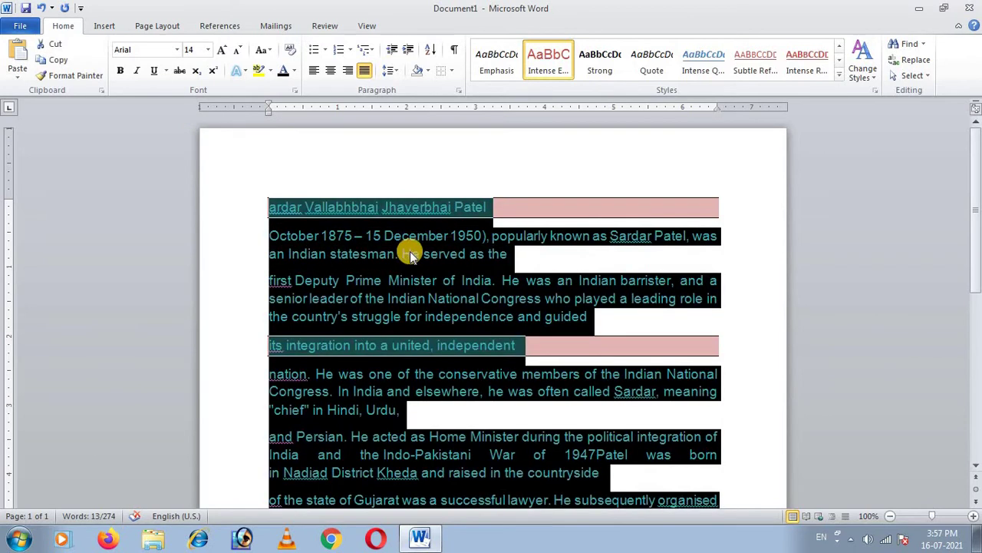
left_click(498, 62)
left_click(486, 297)
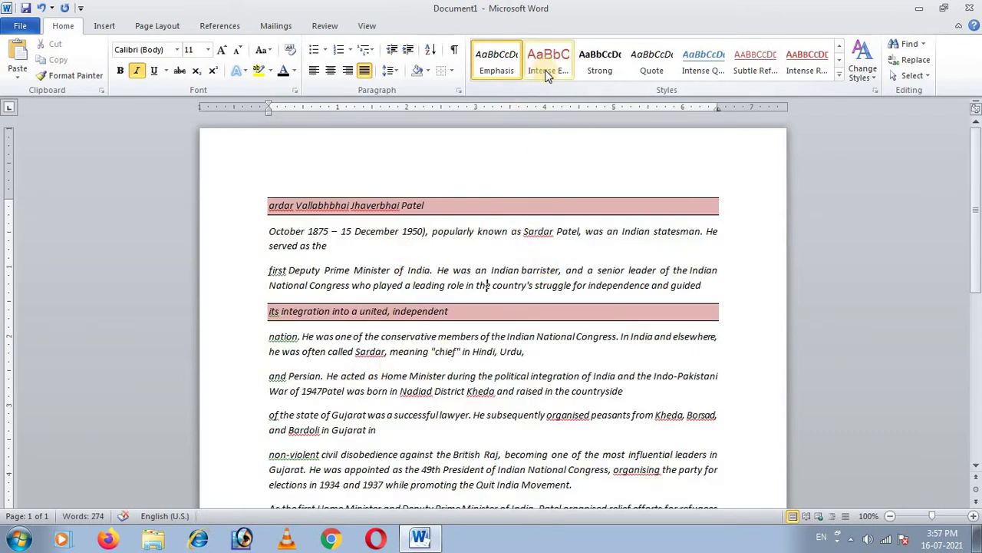
Step: Apply Intense Emphasis to the 'and Persian' and 'non-violent' paragraphs
left_click_drag(268, 376, 625, 391)
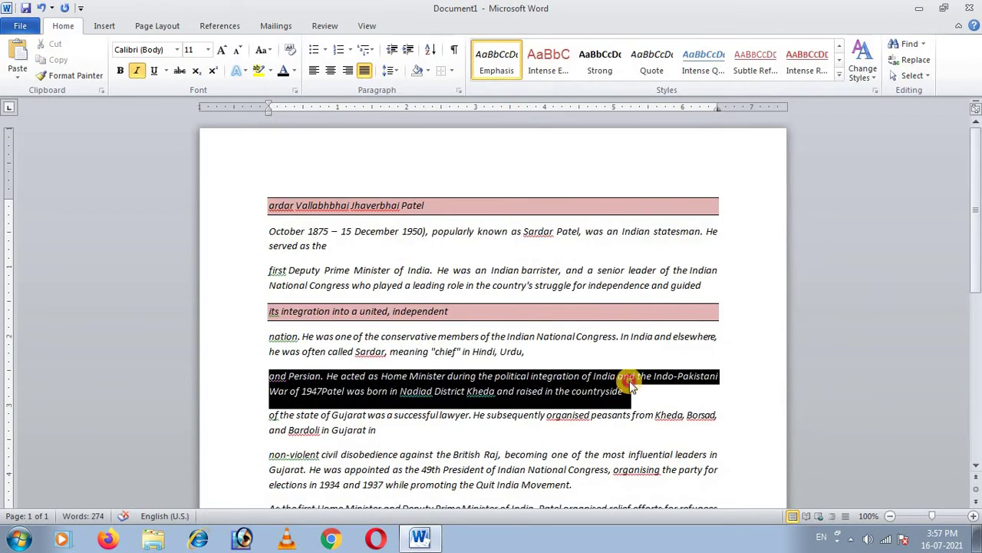
left_click(543, 69)
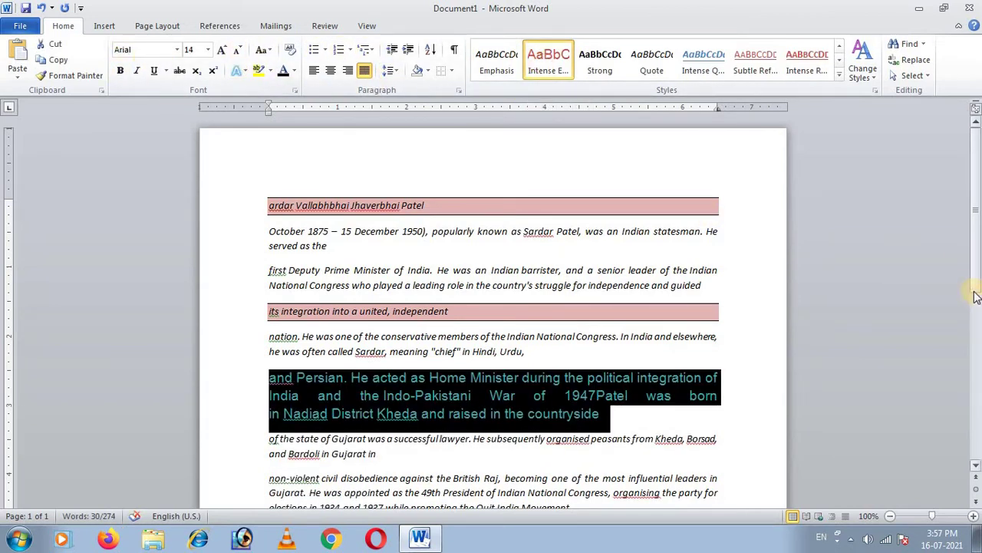
scroll(504, 399, "down", 2)
left_click(435, 368)
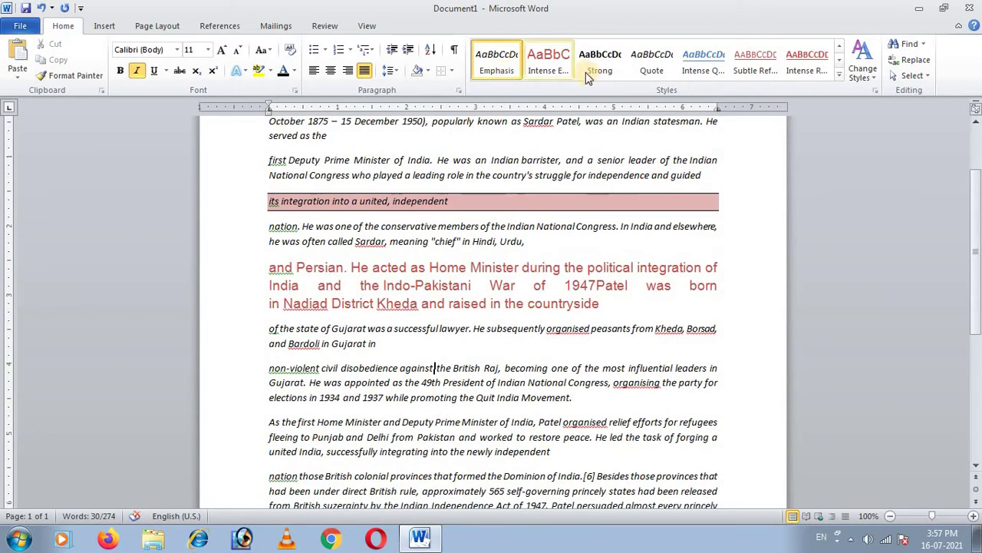
left_click_drag(269, 367, 591, 414)
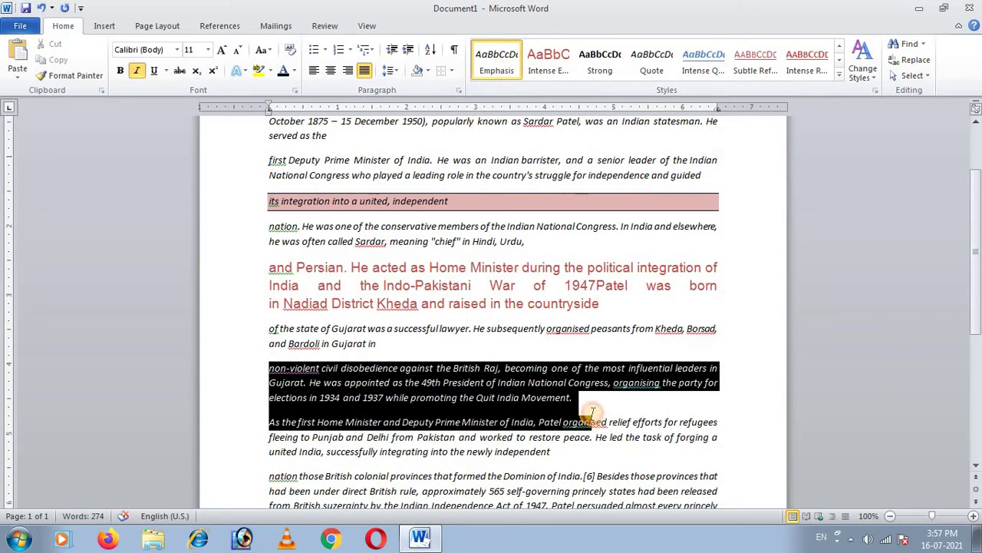
left_click(548, 55)
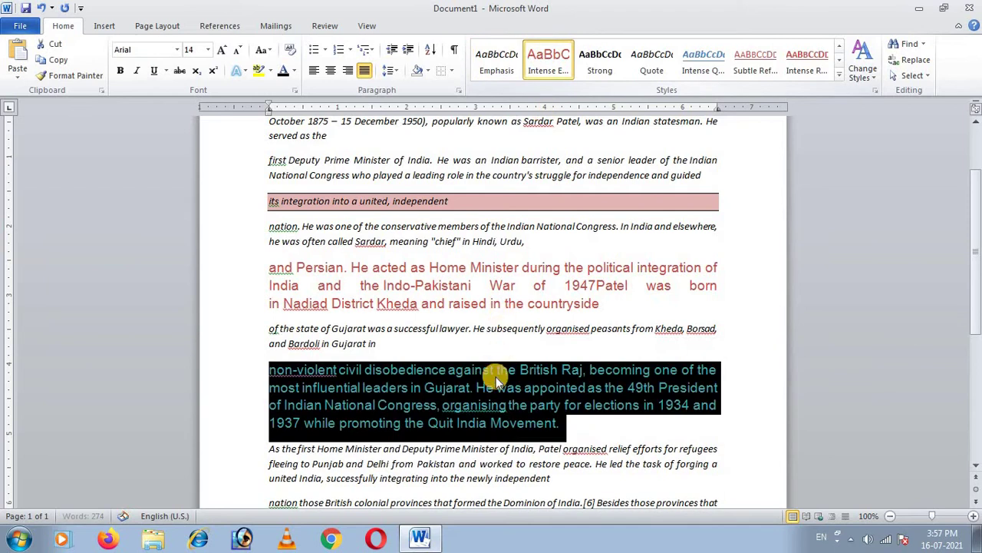
left_click(496, 370)
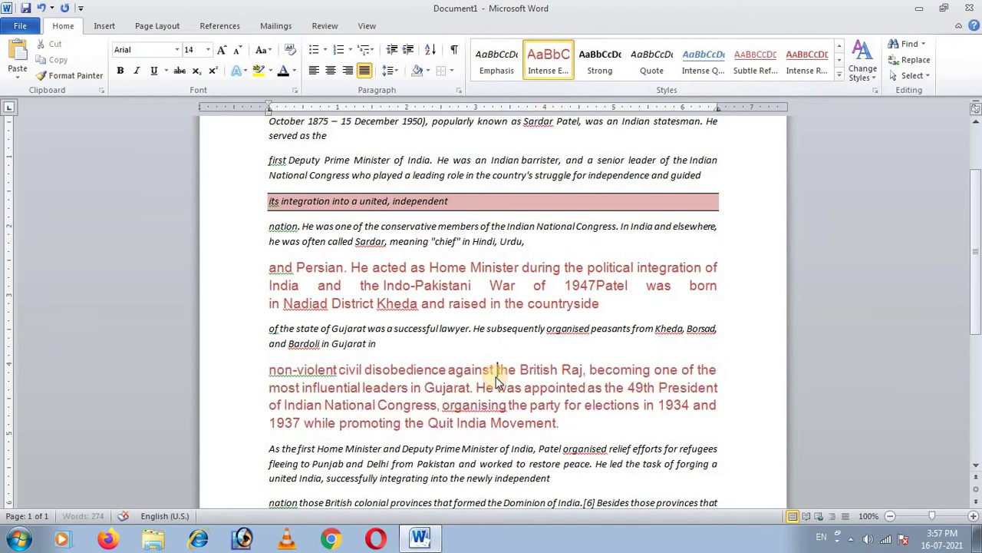
left_click(865, 81)
Step: Switch the document to another built-in colour scheme, leaving the theme fonts unchanged
mouse_move(890, 92)
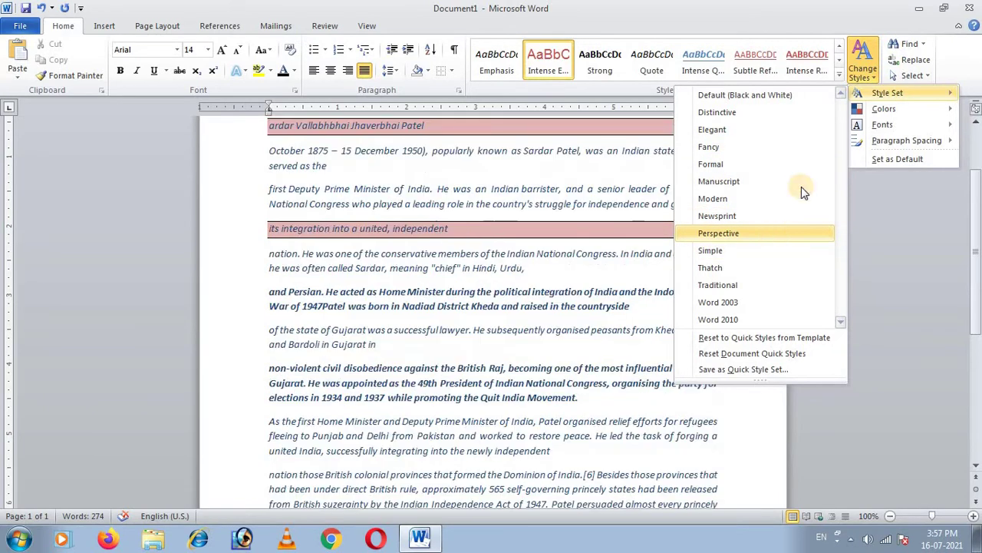
mouse_move(881, 109)
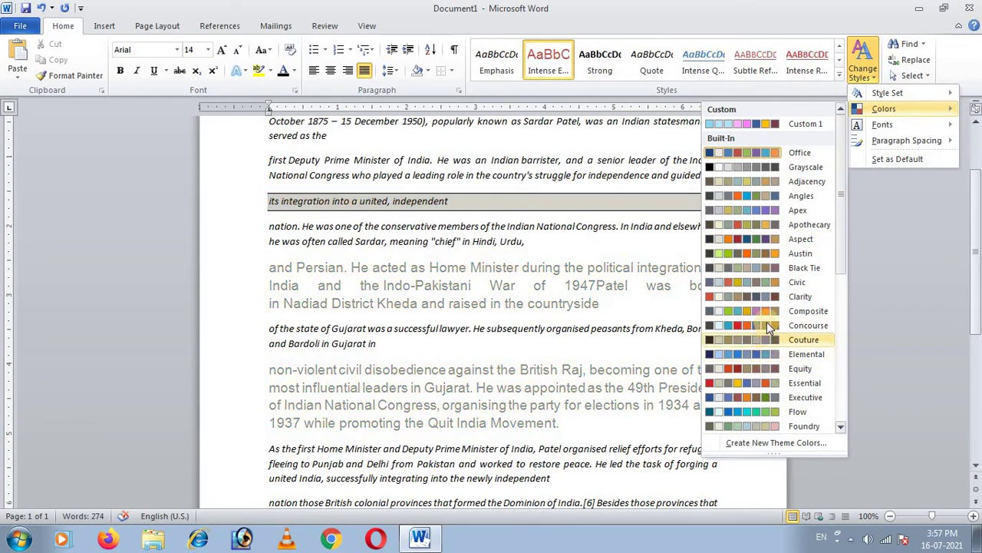
left_click(762, 296)
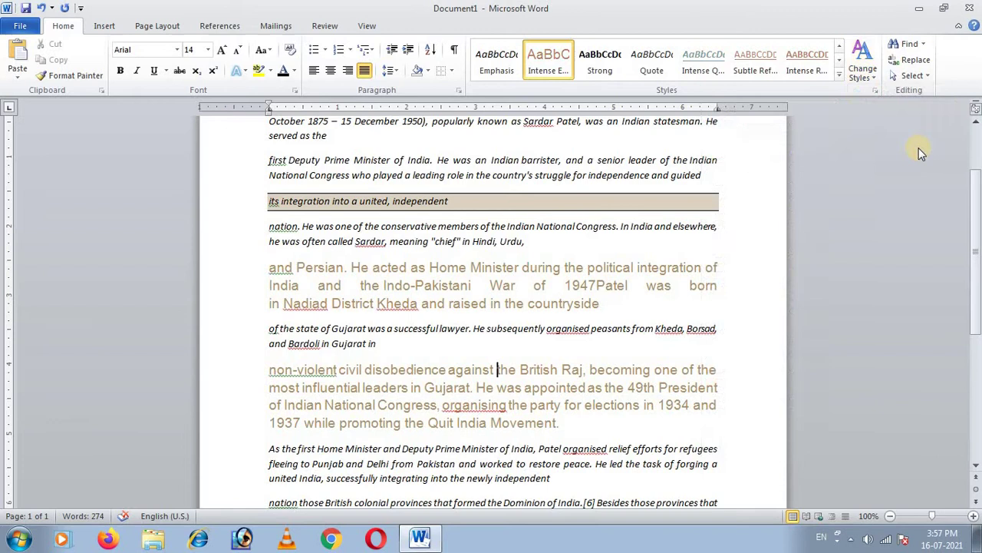
left_click(868, 79)
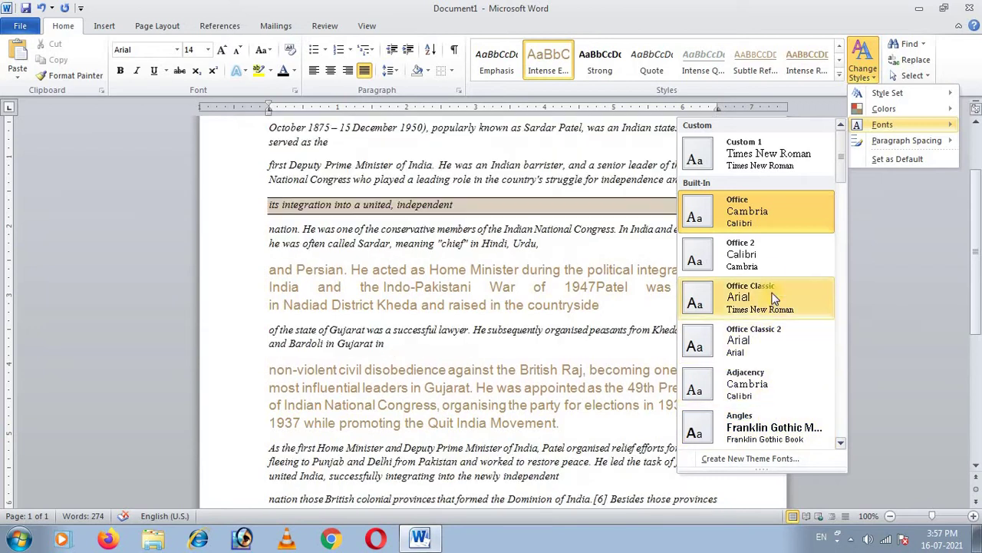
left_click(622, 340)
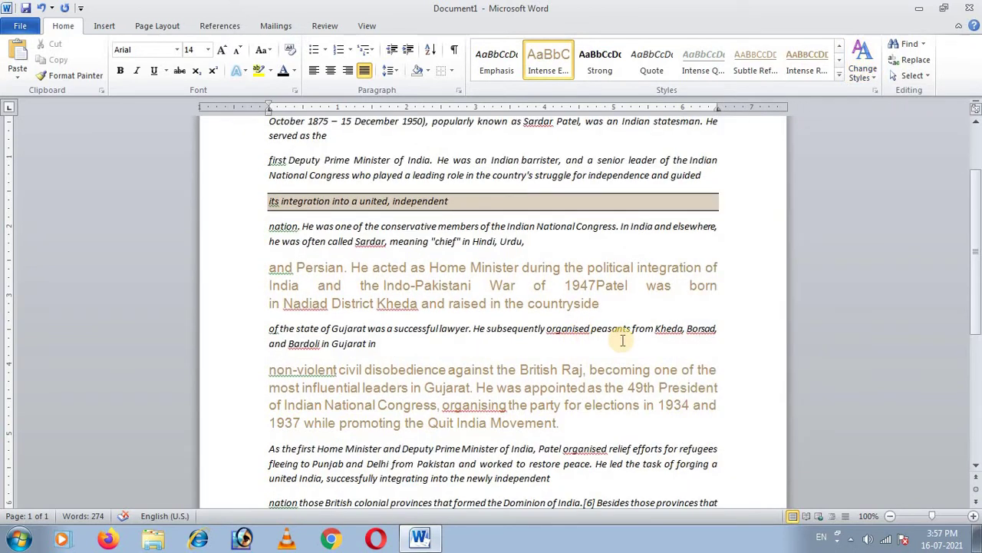
left_click_drag(977, 185, 977, 134)
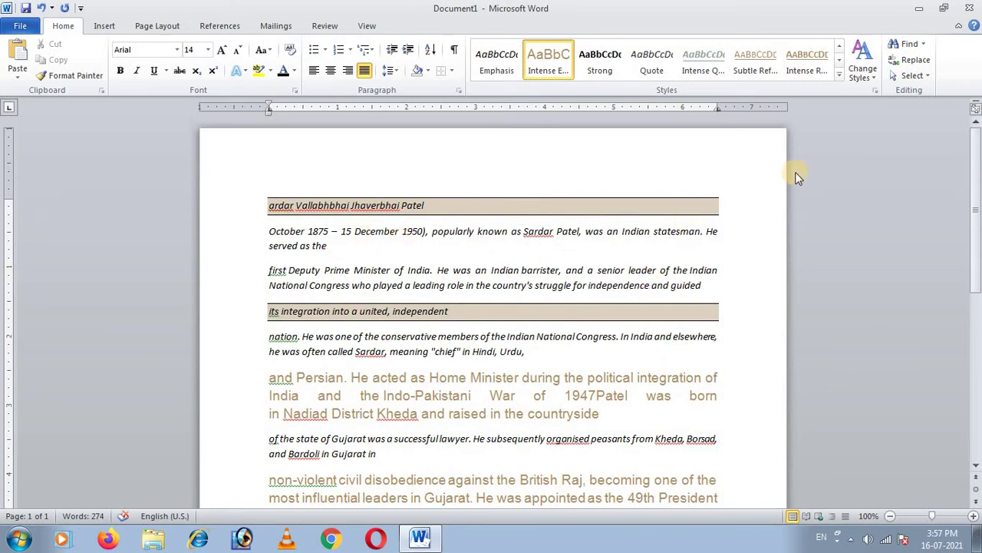
left_click(929, 46)
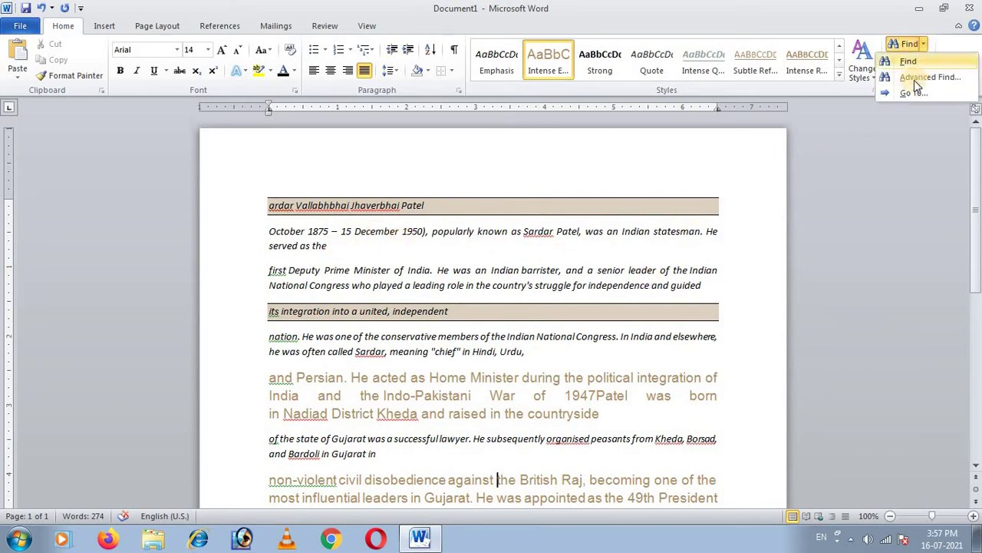
Step: Search for 'he' in Find and Replace, step through four matches, then return to the text start
left_click(918, 76)
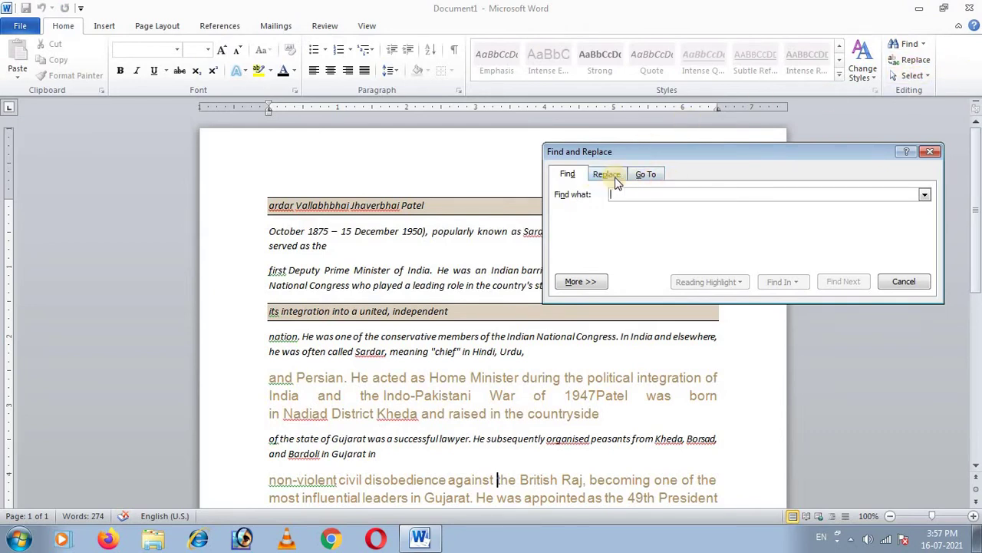
left_click_drag(696, 152, 708, 125)
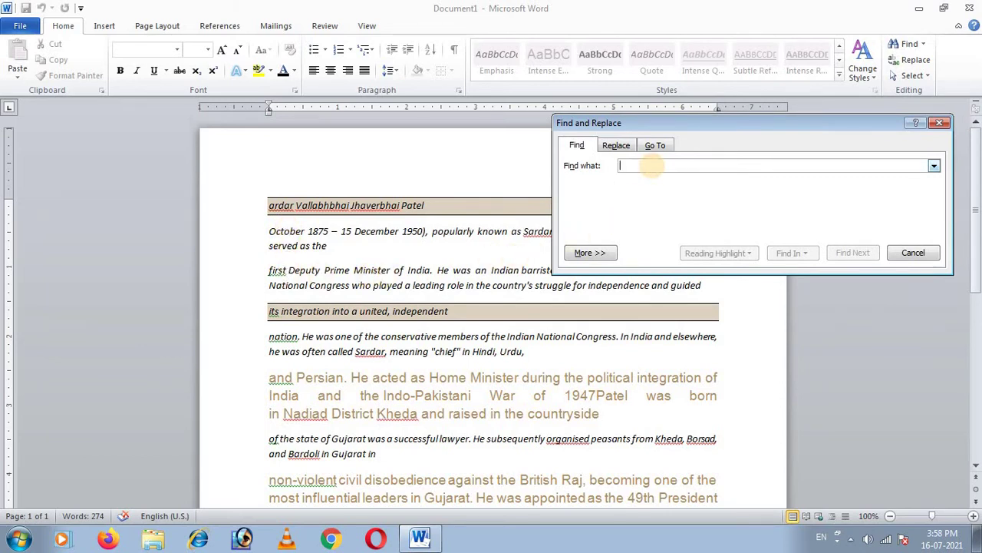
type("he")
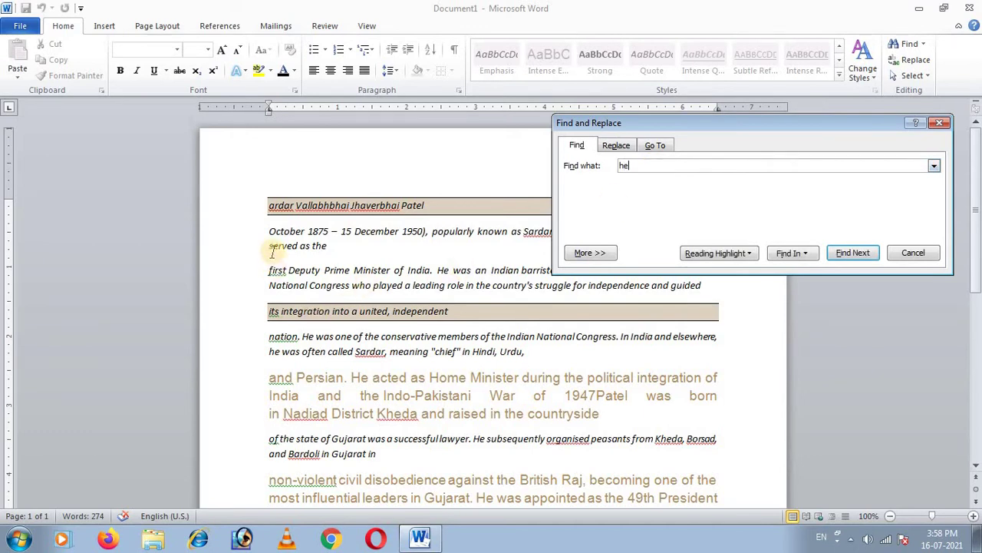
left_click(264, 230)
left_click(859, 257)
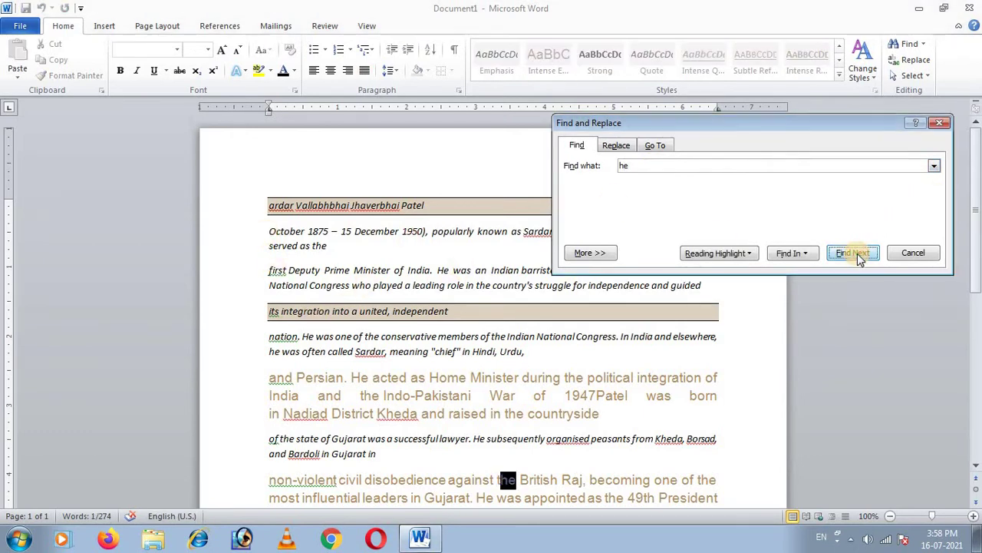
left_click(860, 259)
left_click(860, 259)
left_click(860, 259)
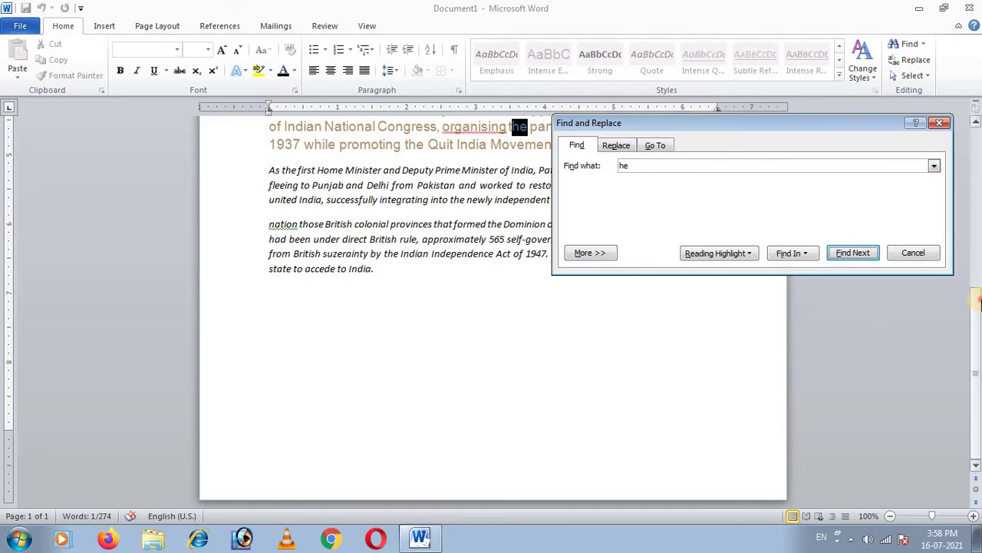
left_click(978, 291)
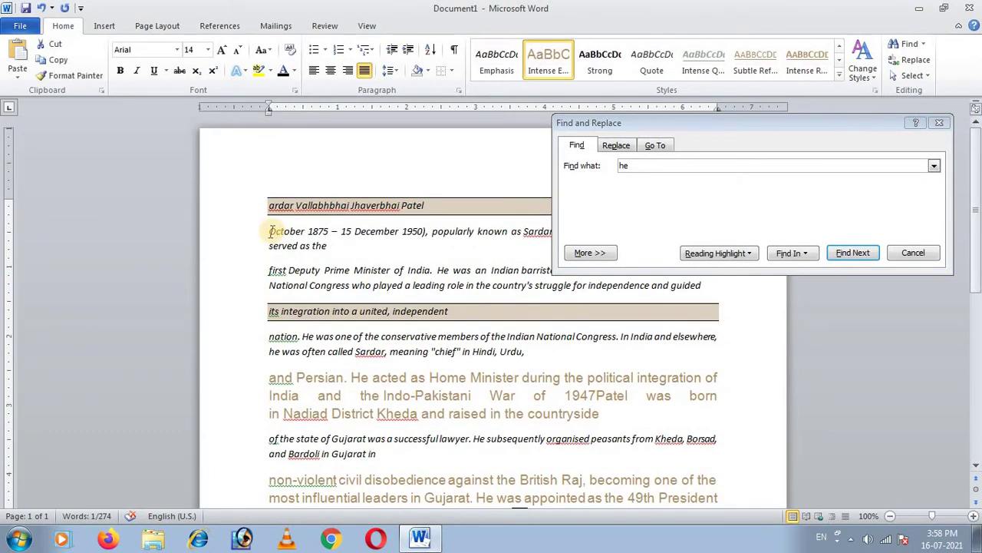
left_click(270, 230)
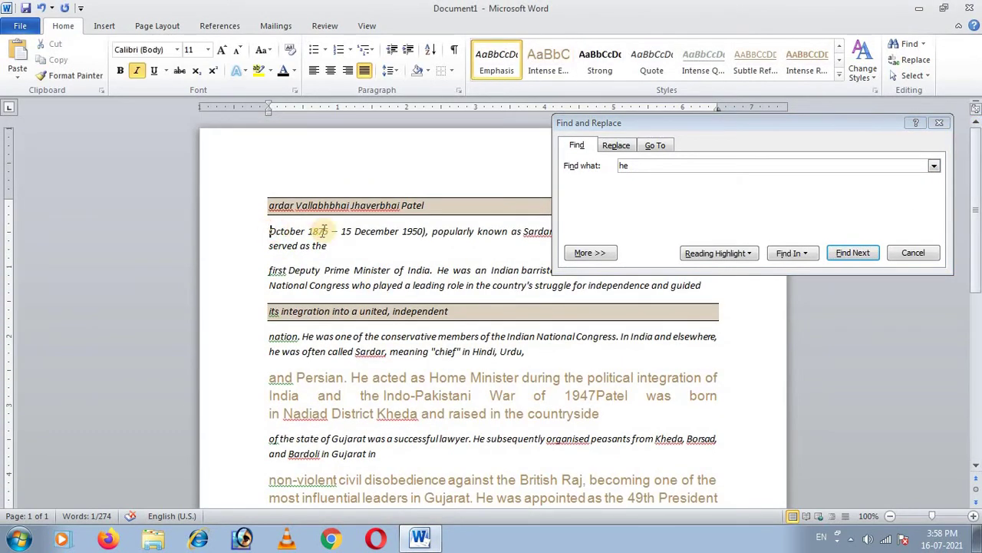
Step: On the Replace tab, replace 'he' with HELLO match by match, skipping some occurrences
left_click(618, 147)
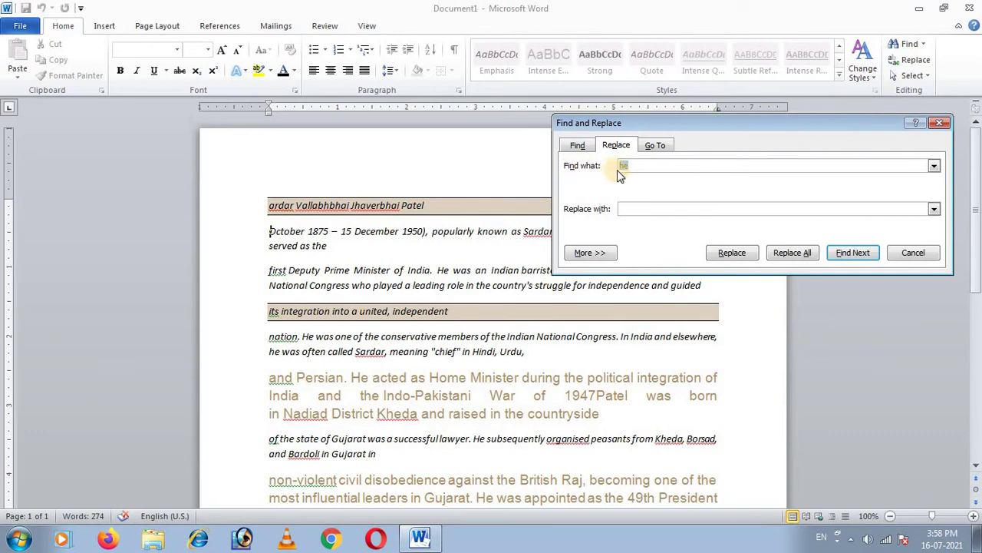
left_click(637, 166)
left_click_drag(637, 166, 606, 166)
left_click(636, 208)
type("HELLO")
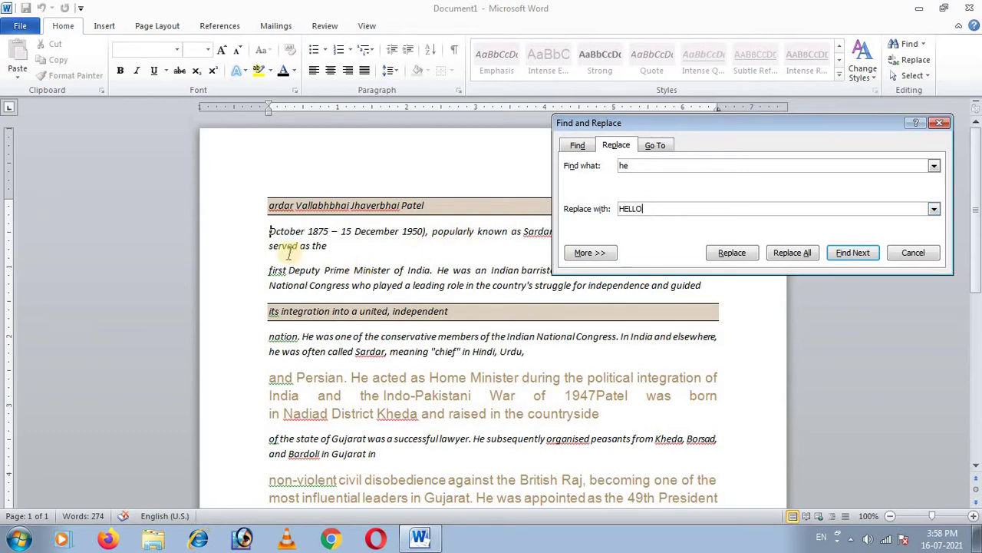
left_click(264, 230)
left_click(844, 253)
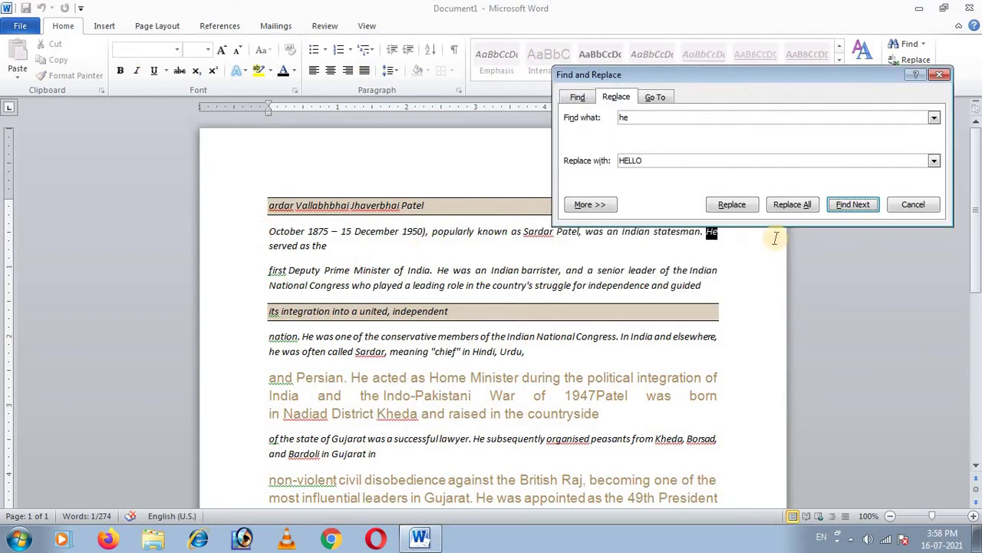
left_click(734, 206)
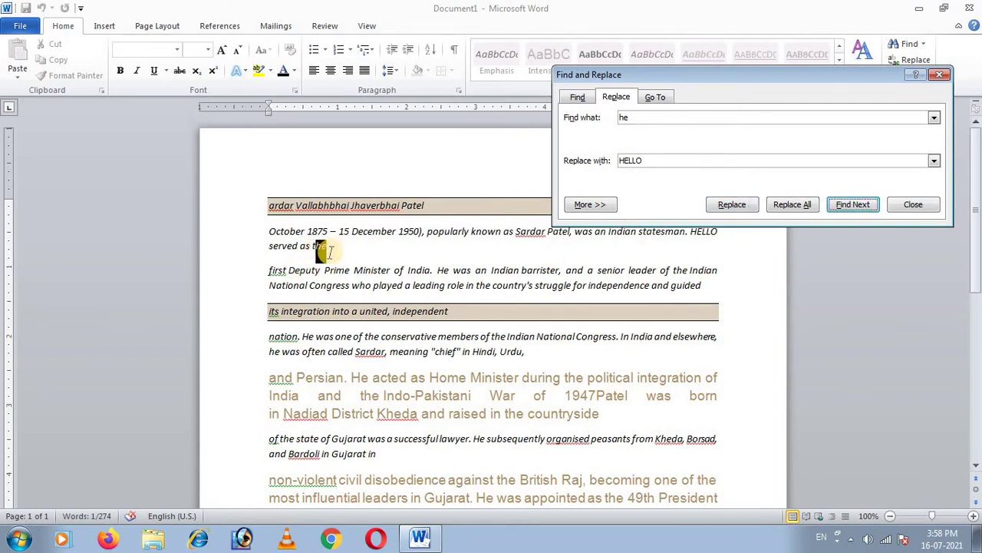
left_click(855, 205)
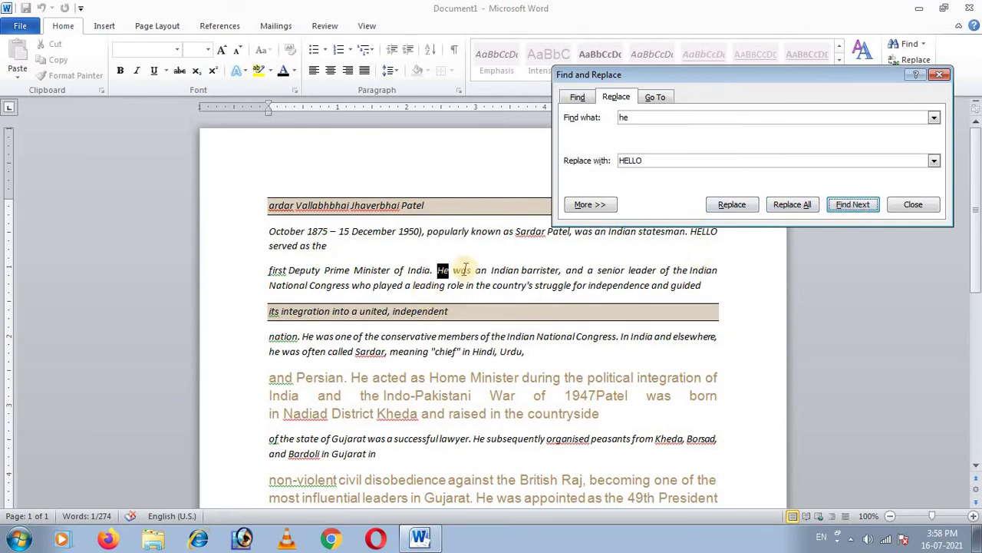
left_click(740, 205)
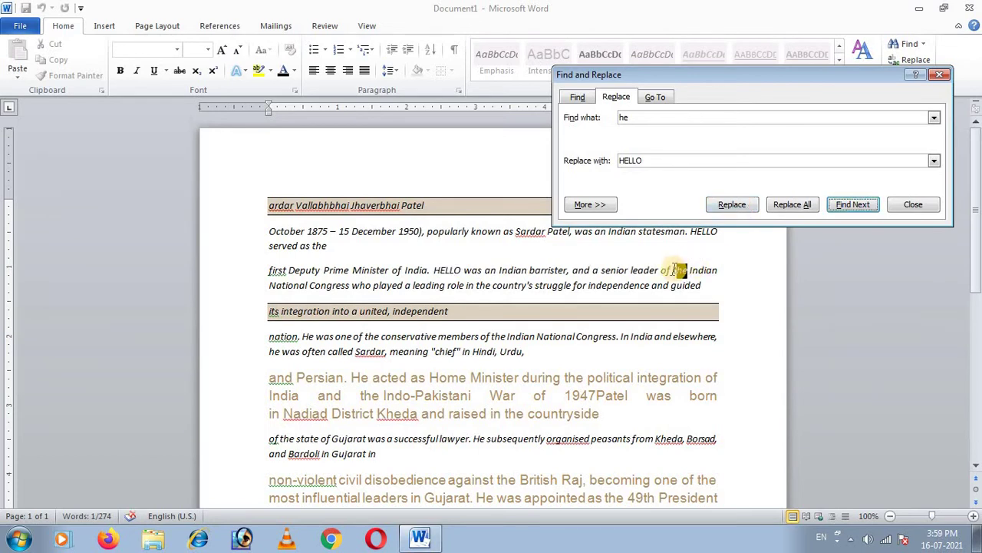
left_click(688, 270)
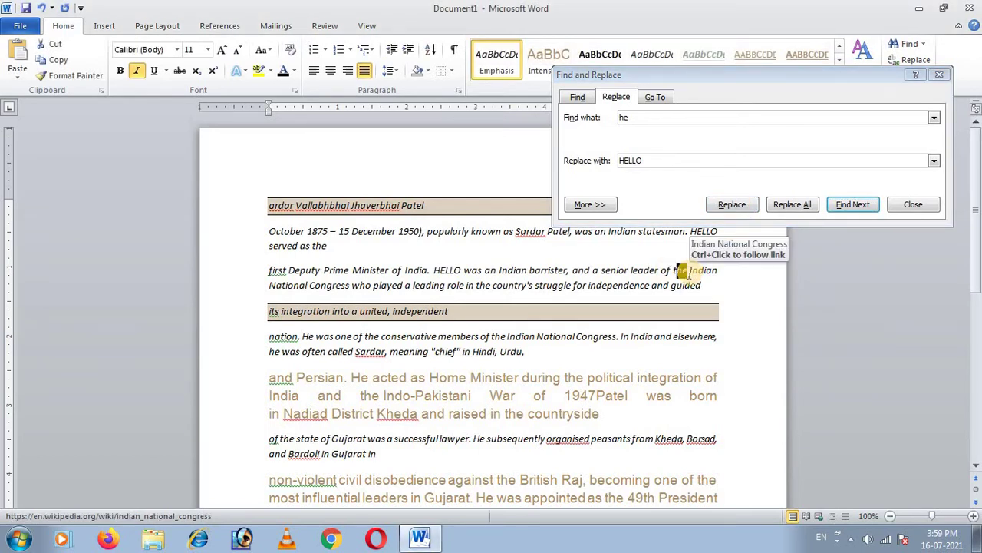
left_click(853, 205)
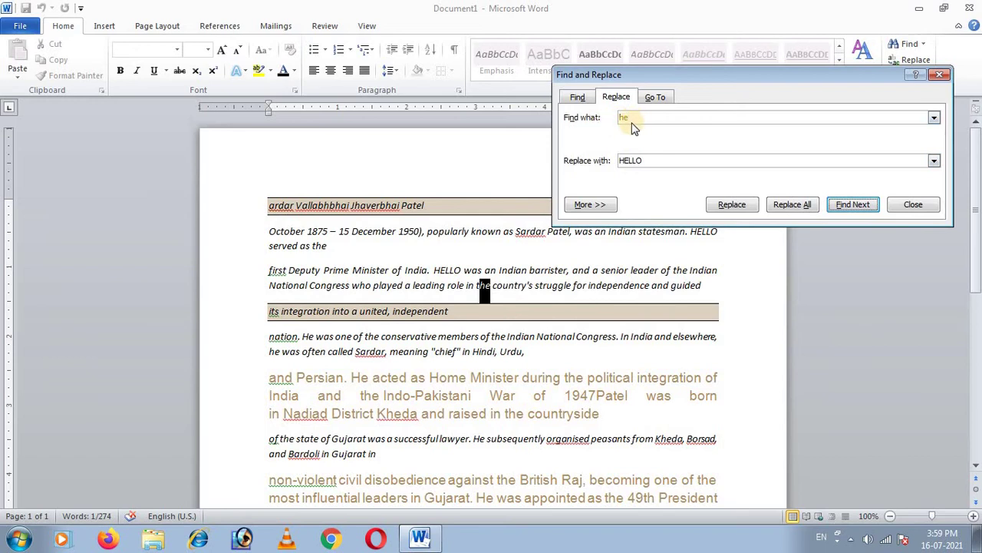
Step: Replace All remaining 'he' with HELLO, confirm the 30 replacements, and close the dialog
left_click(795, 205)
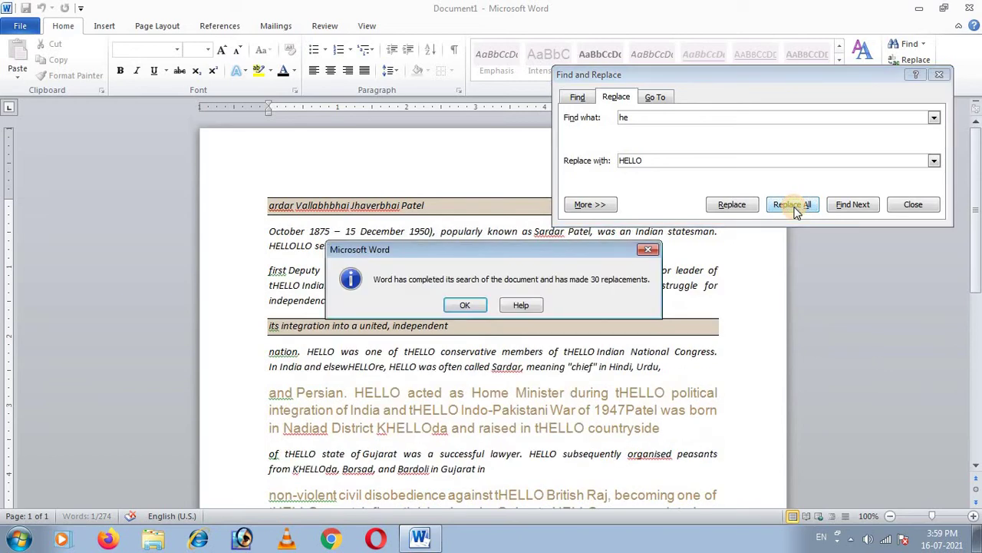
left_click(465, 305)
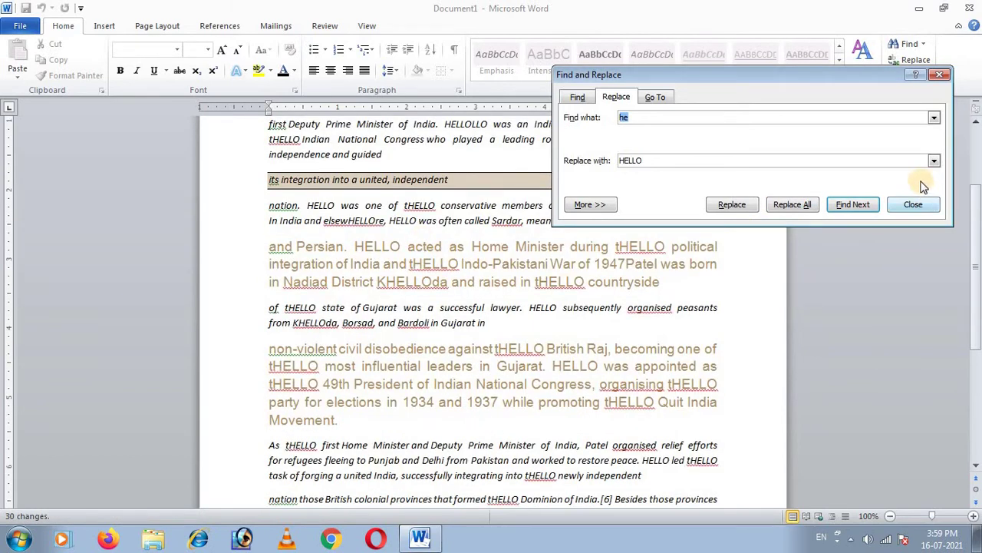
left_click(915, 204)
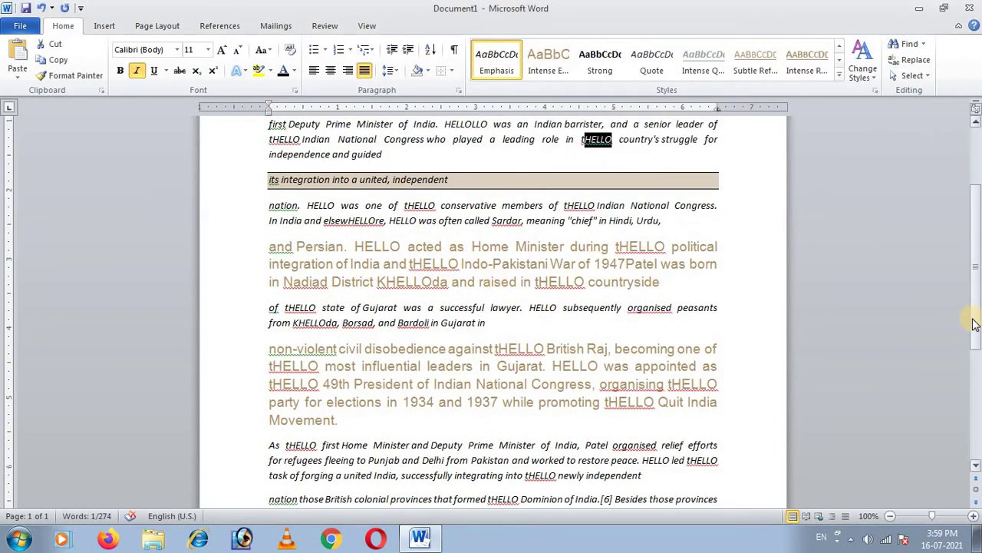
left_click_drag(975, 280, 976, 226)
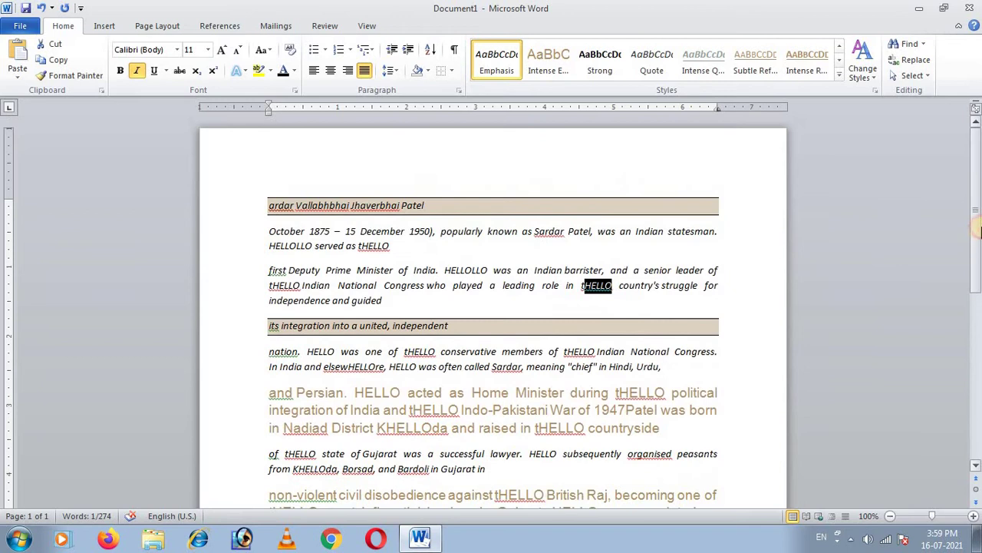
left_click(923, 43)
left_click(930, 77)
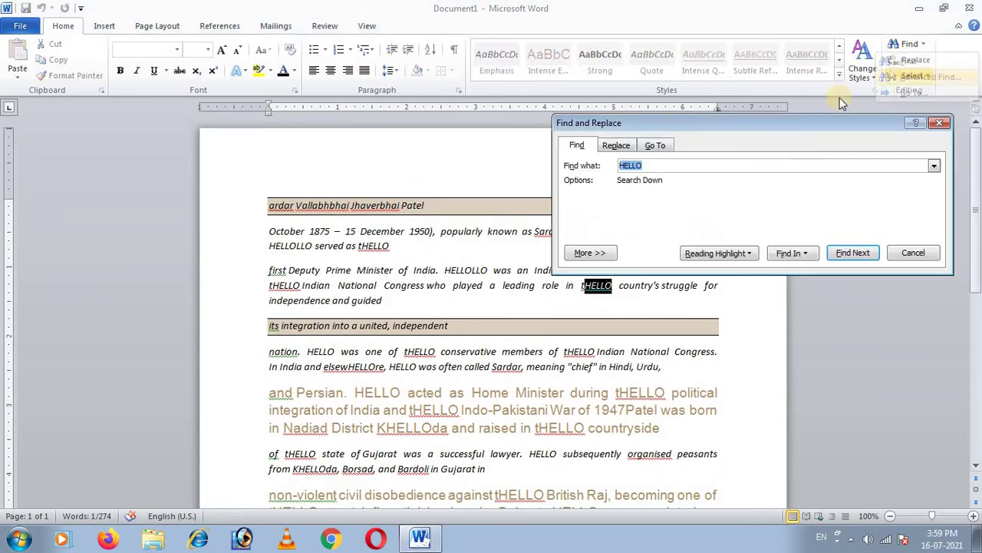
left_click(664, 146)
left_click(592, 178)
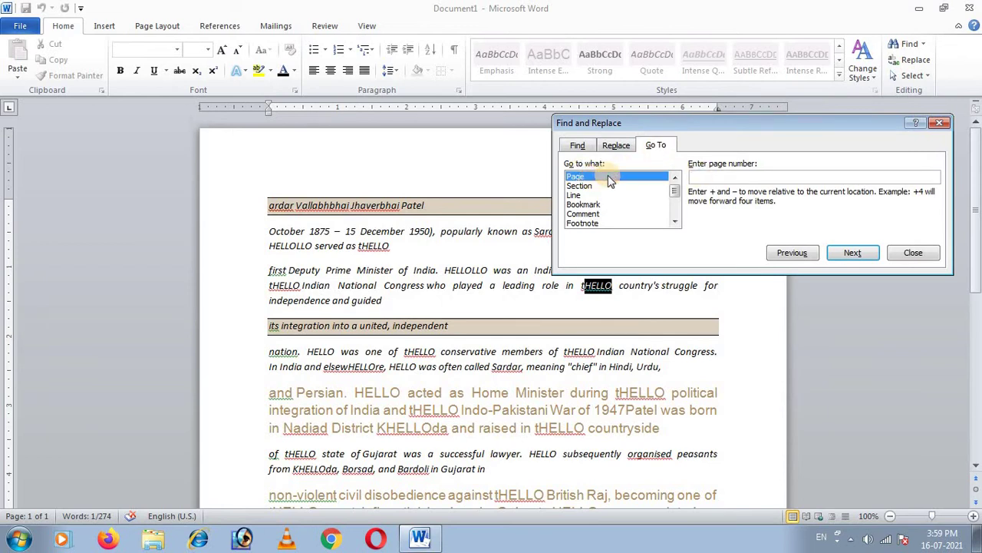
left_click(861, 253)
left_click(594, 185)
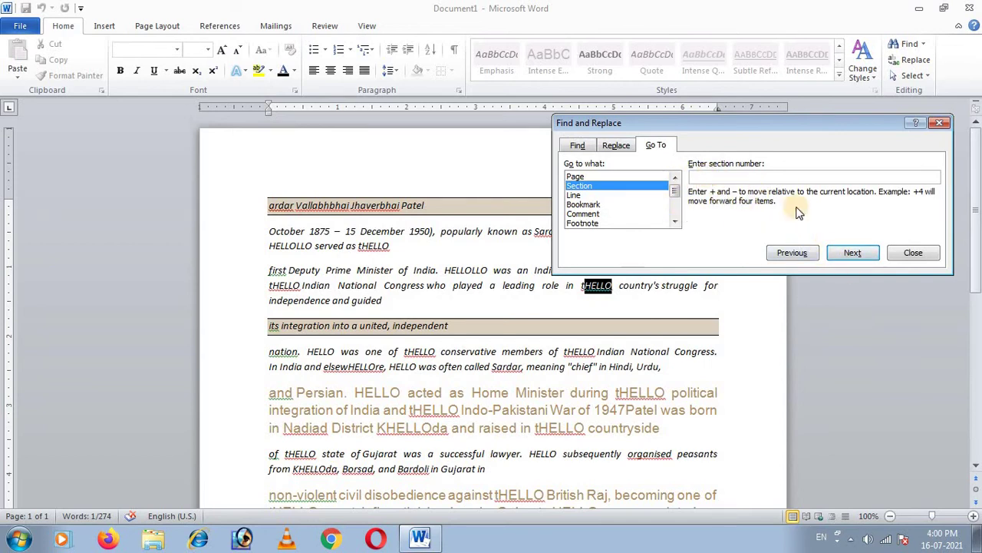
left_click(580, 195)
left_click(710, 179)
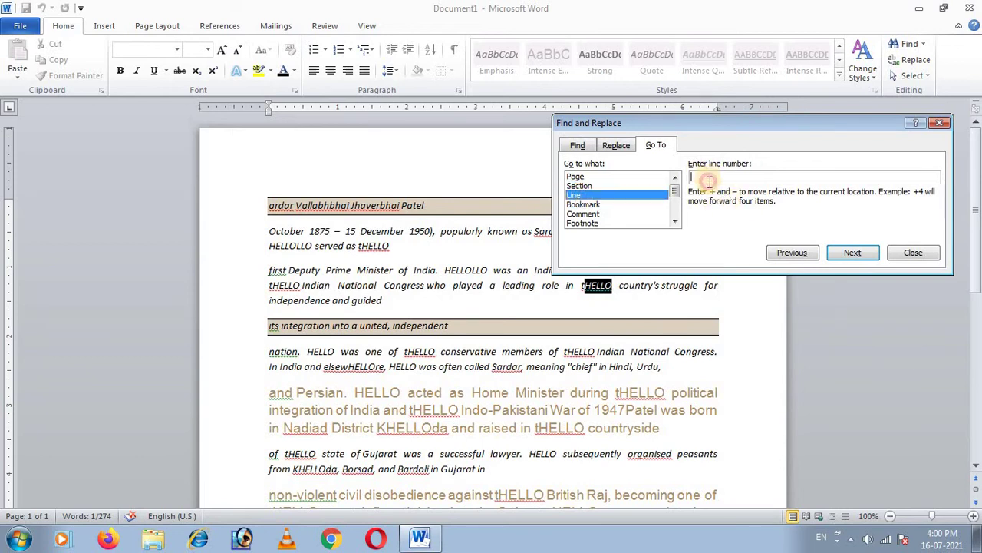
type("1")
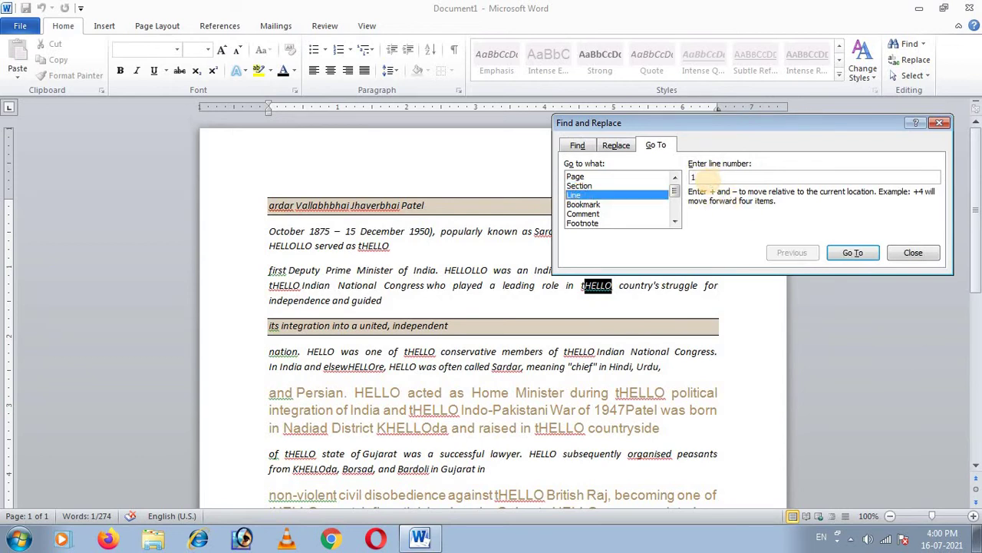
left_click(852, 254)
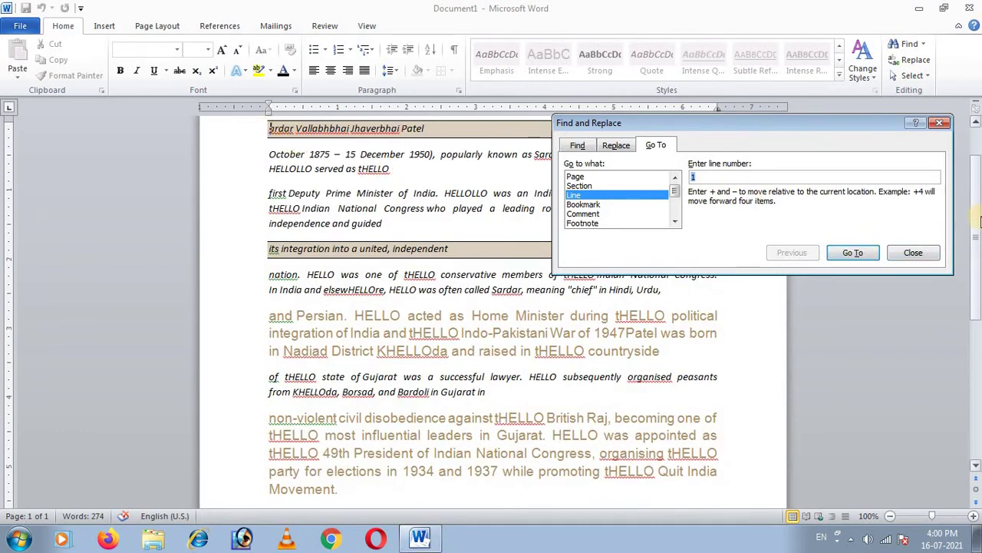
left_click(977, 162)
left_click(977, 163)
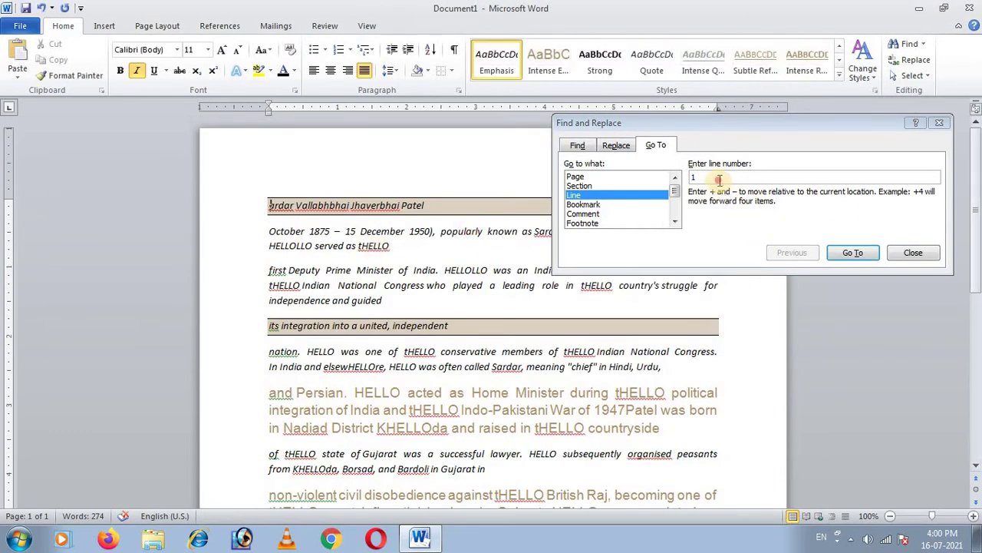
left_click(691, 178)
type("2")
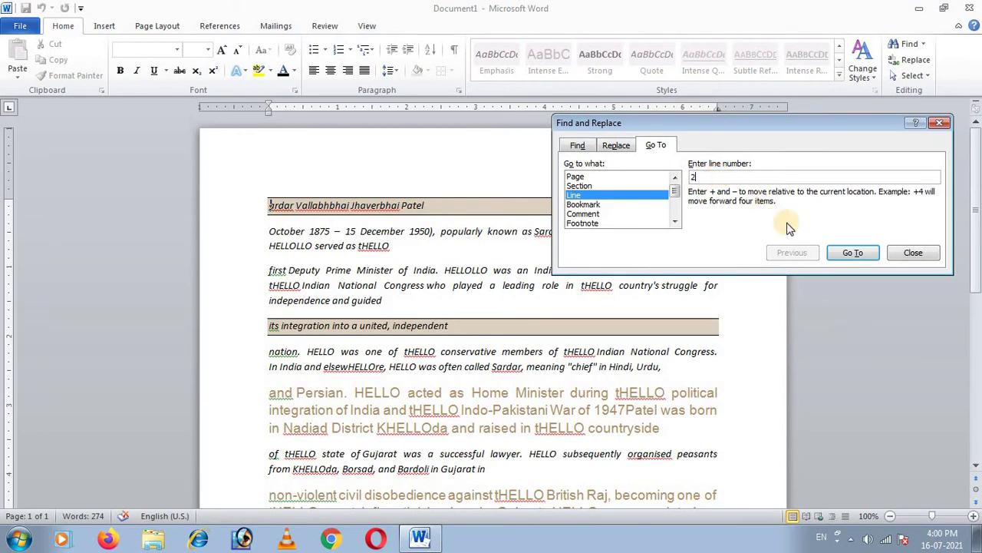
left_click(838, 256)
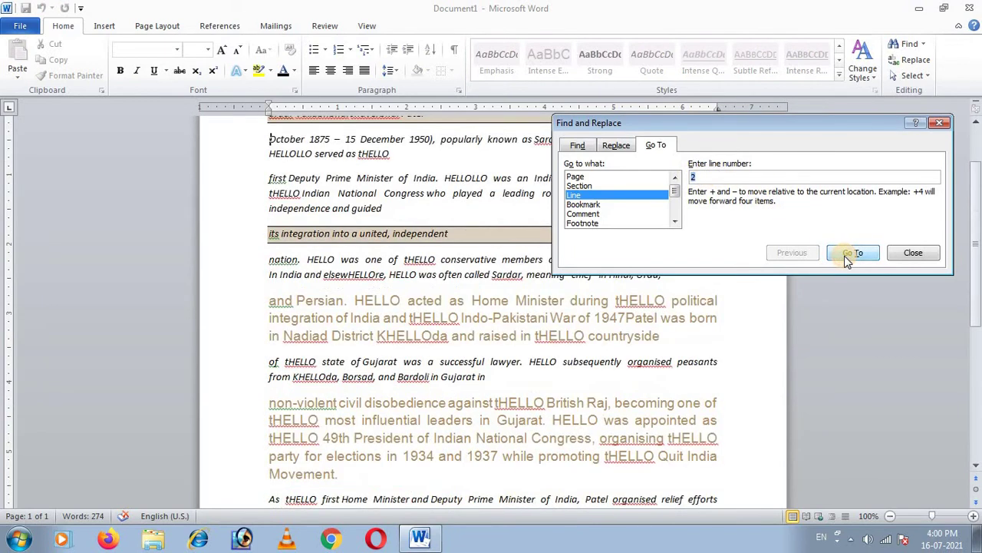
scroll(980, 230, "up", 2)
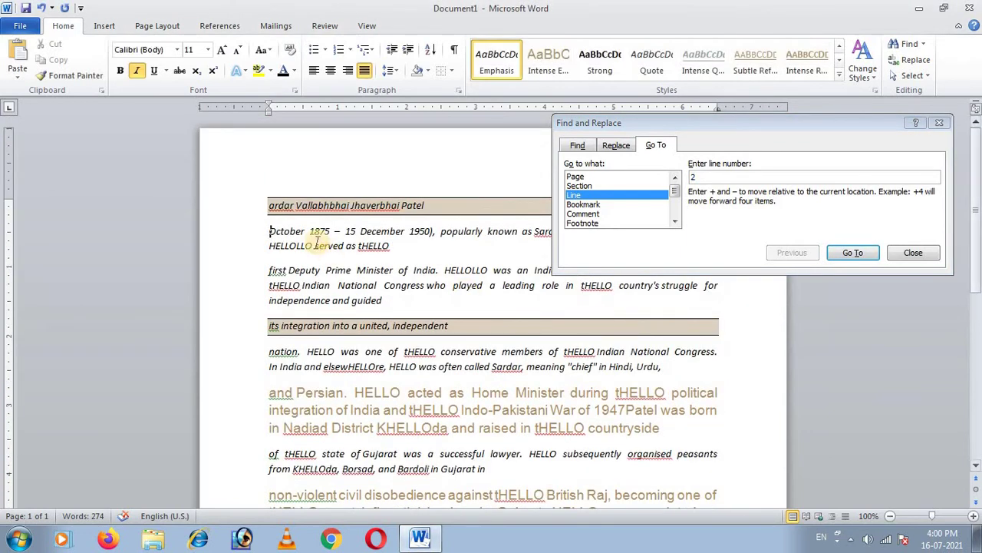
left_click(591, 204)
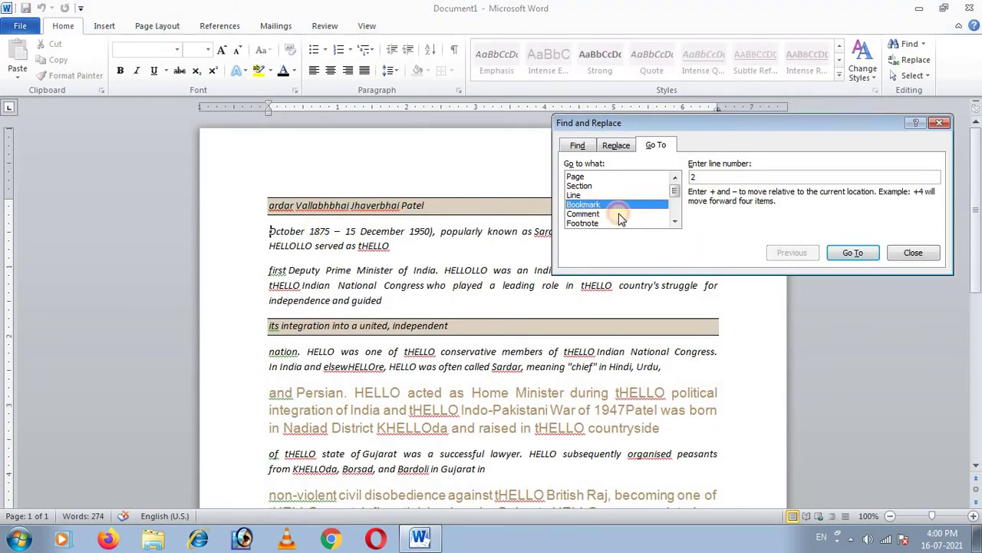
left_click(592, 213)
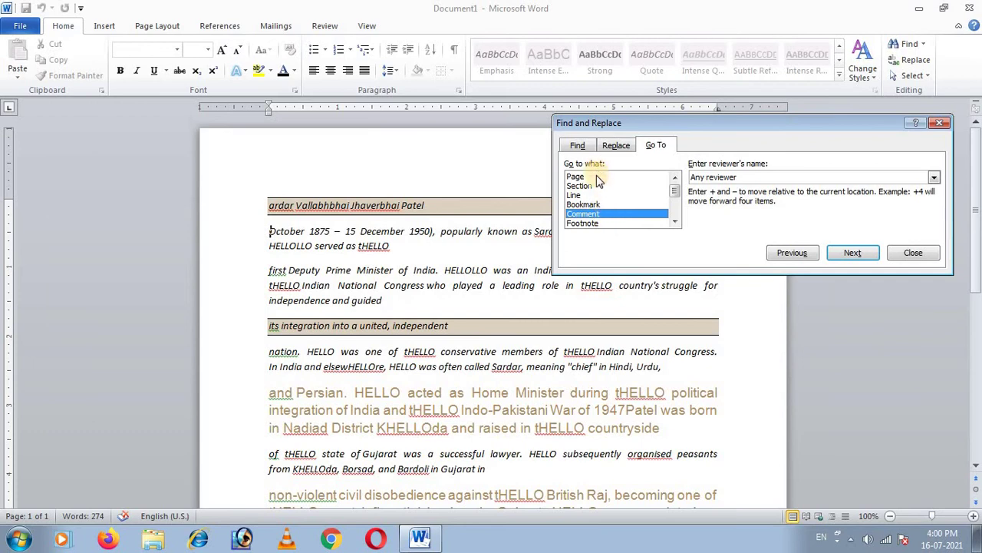
left_click(910, 259)
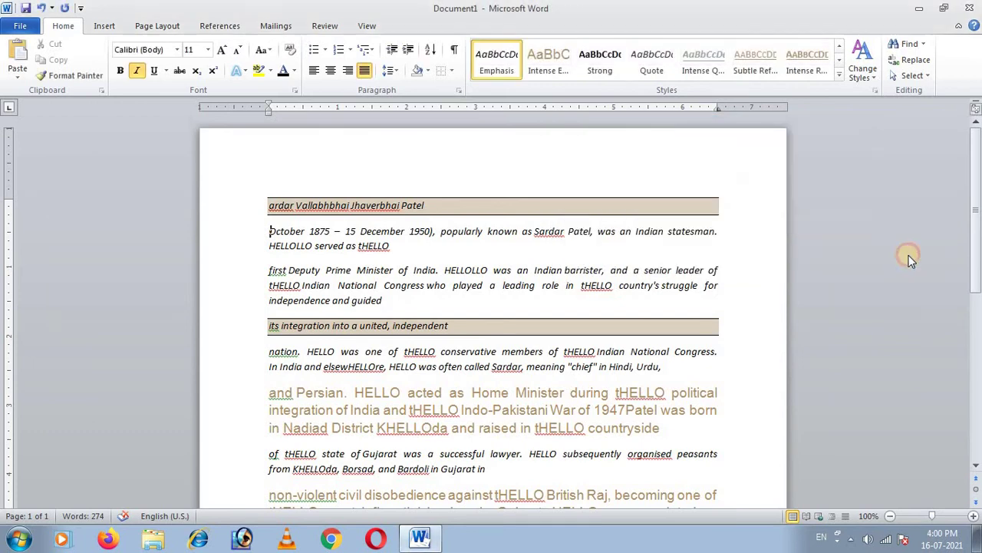
left_click(912, 76)
left_click(845, 93)
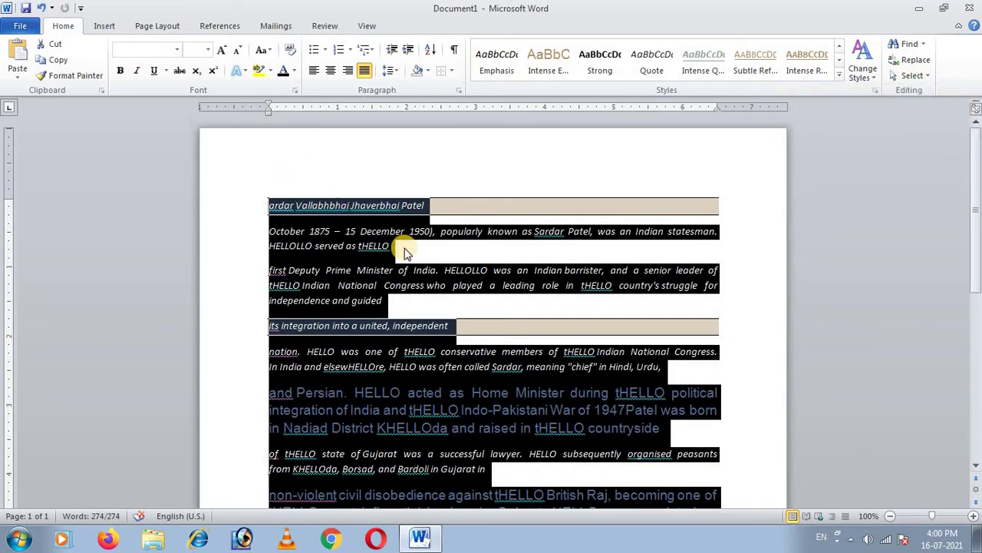
left_click(535, 256)
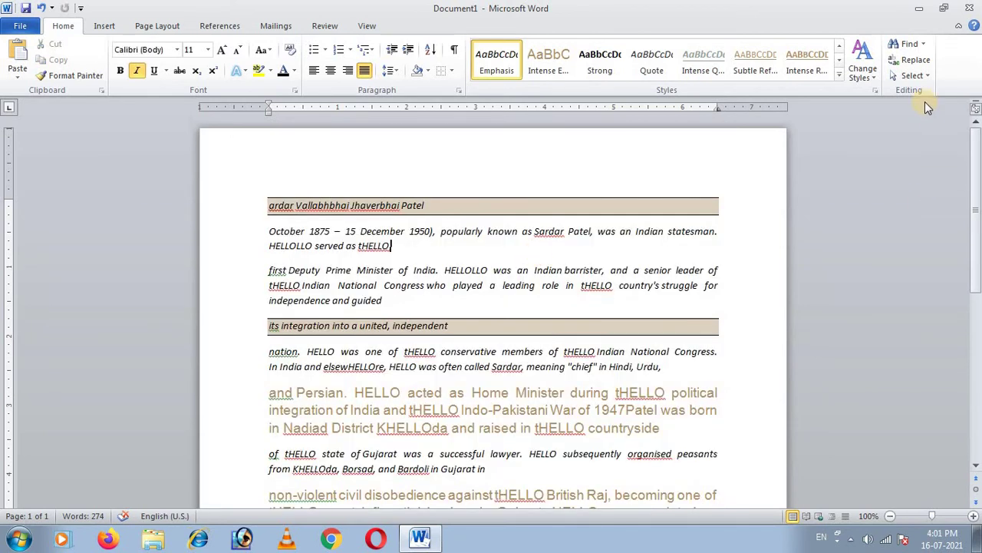
left_click(912, 75)
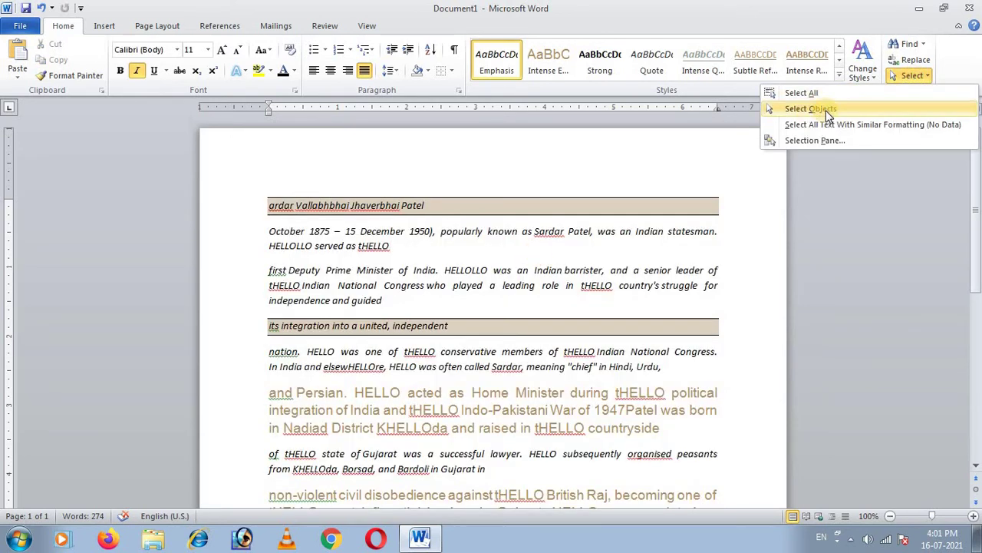
left_click(598, 266)
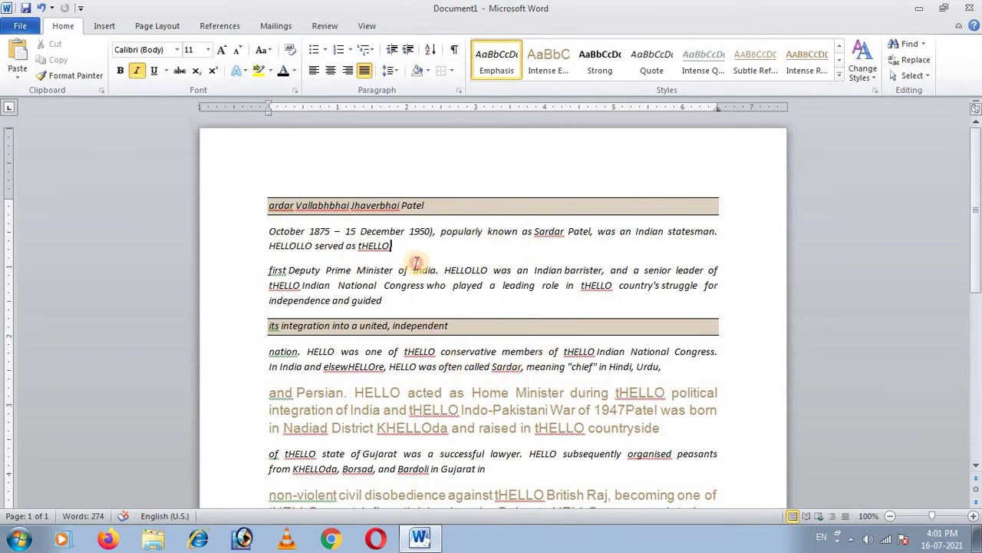
Step: Insert the Hydrangeas clip-art picture from the Clip Art pane
left_click(107, 26)
left_click(181, 60)
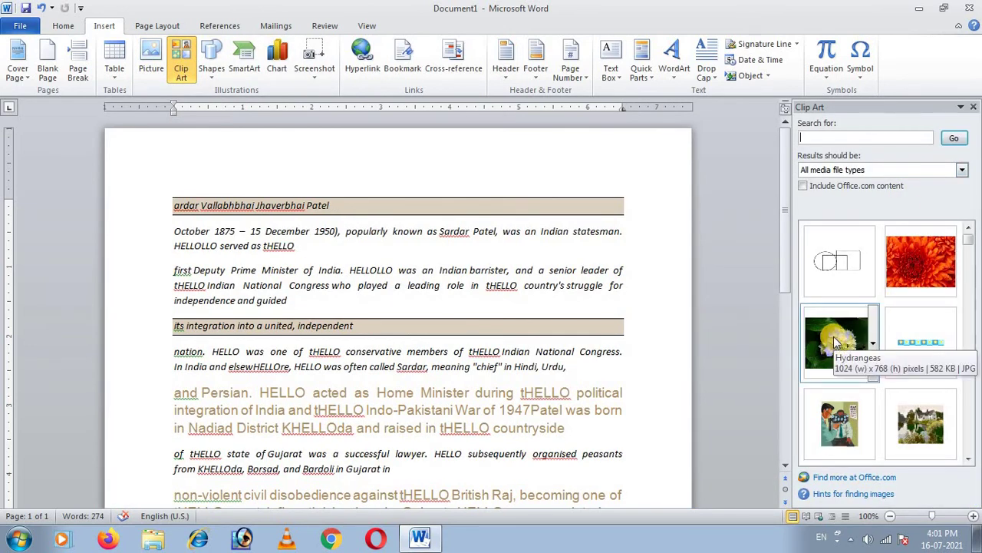
left_click(835, 342)
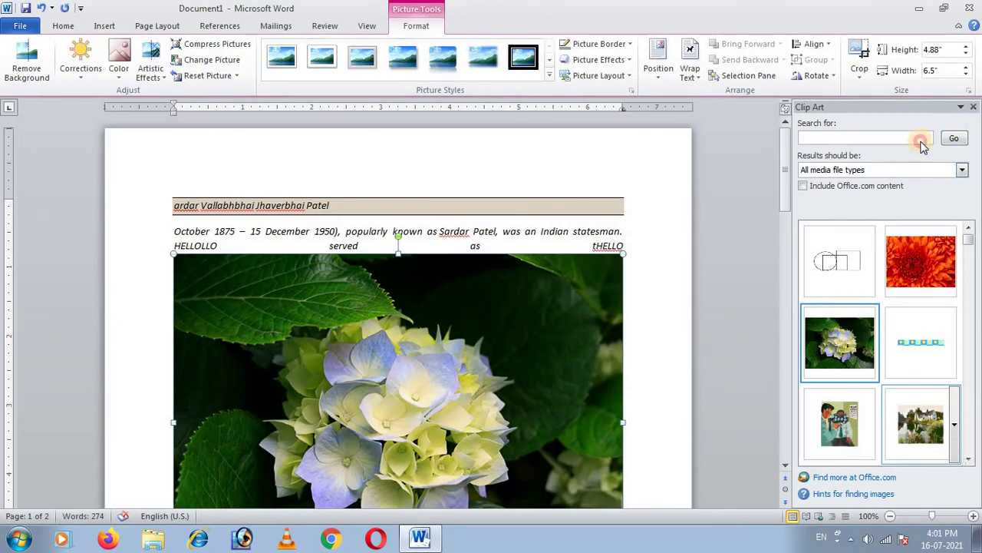
left_click(973, 107)
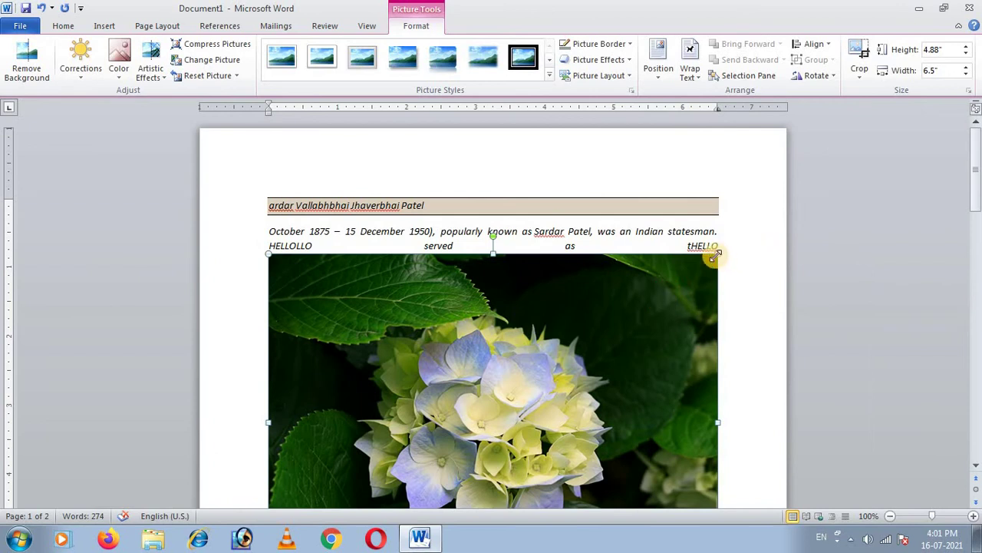
Step: Resize the picture to 3.85 by 2.89 inches and set its wrapping to Behind Text
left_click_drag(717, 254, 535, 423)
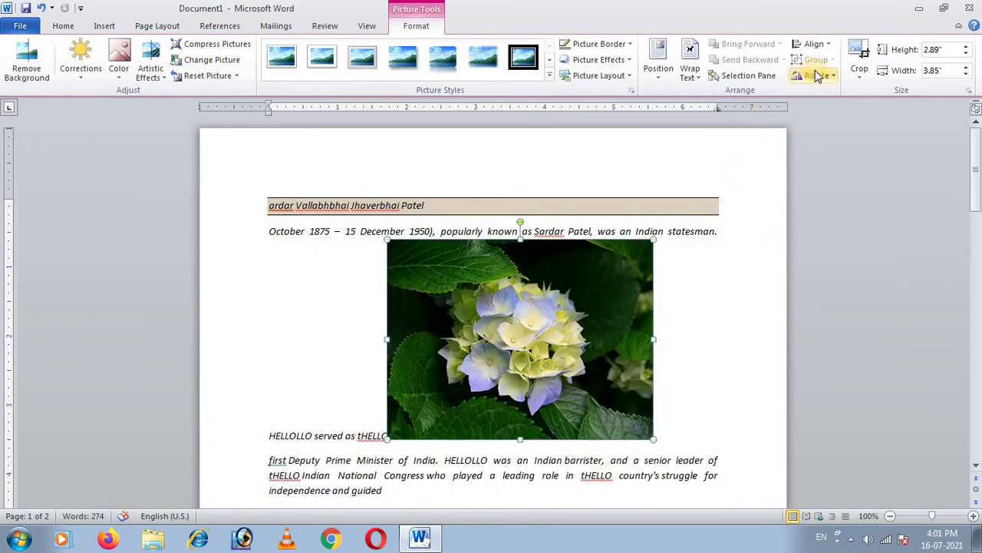
left_click(688, 69)
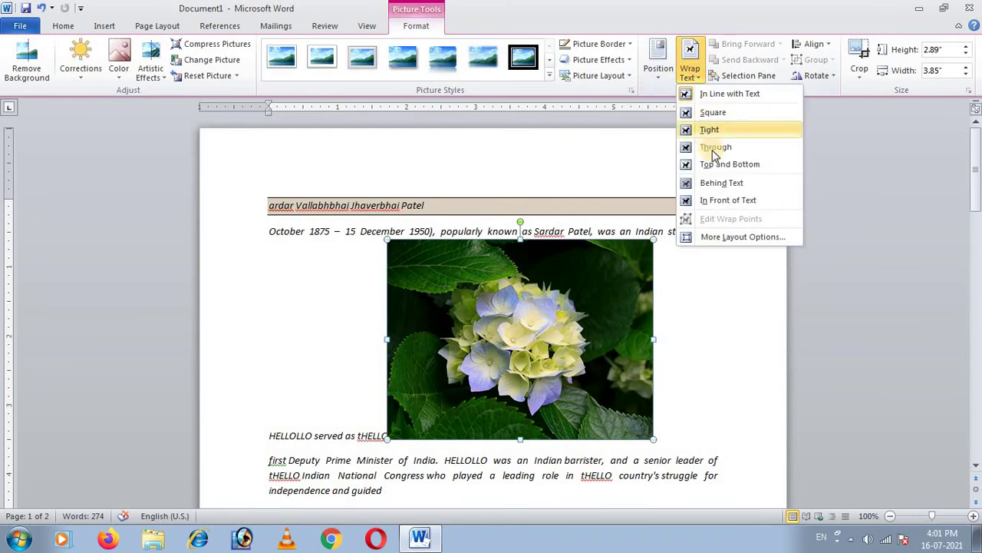
left_click(722, 184)
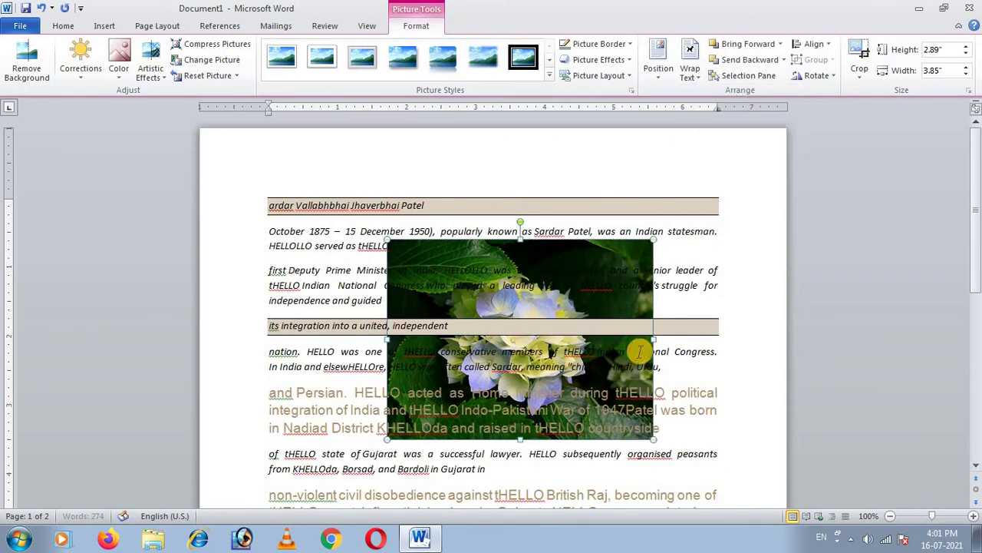
left_click(355, 406)
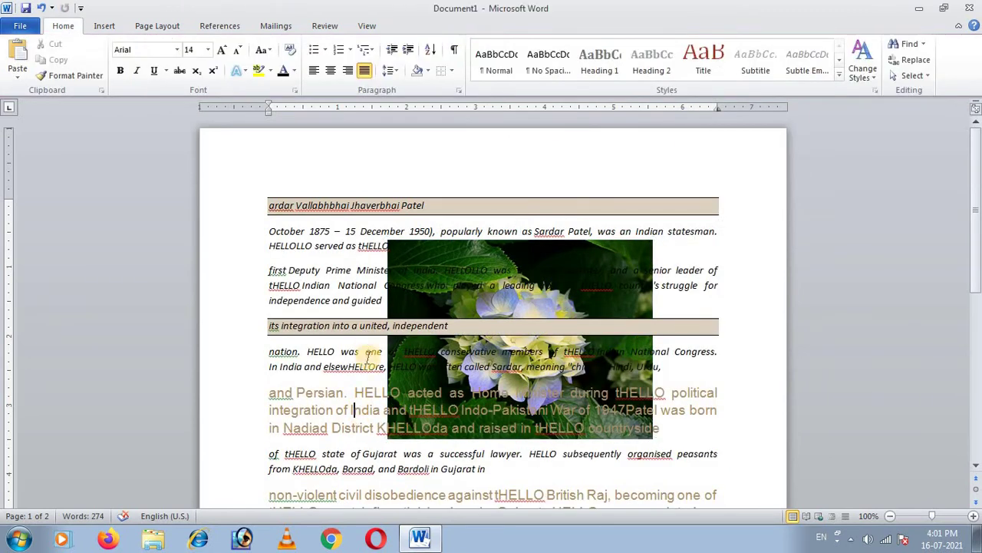
left_click_drag(364, 351, 456, 426)
left_click(457, 425)
Step: Using Select Objects, pick the hydrangea picture and drag it lower and smaller on the page
left_click_drag(365, 352, 451, 428)
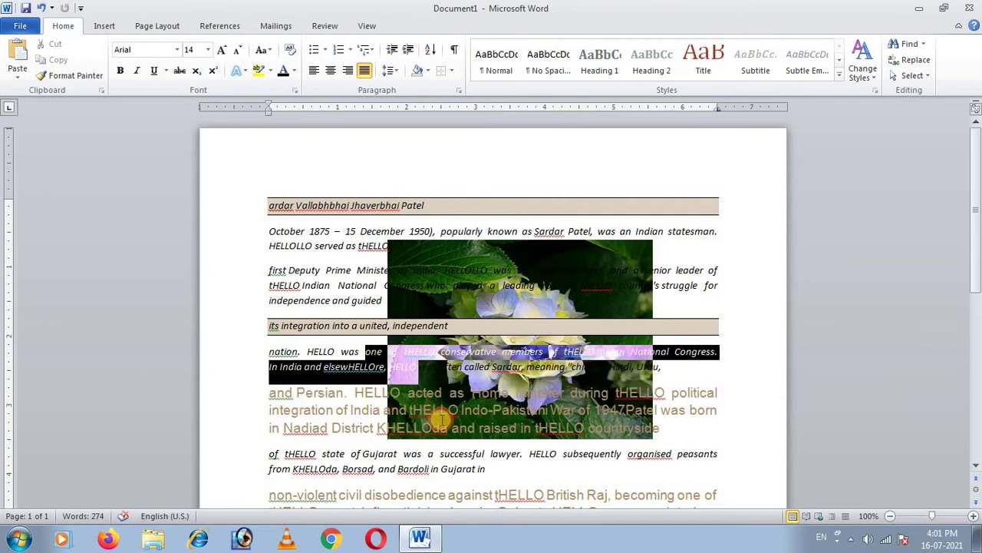
left_click(379, 412)
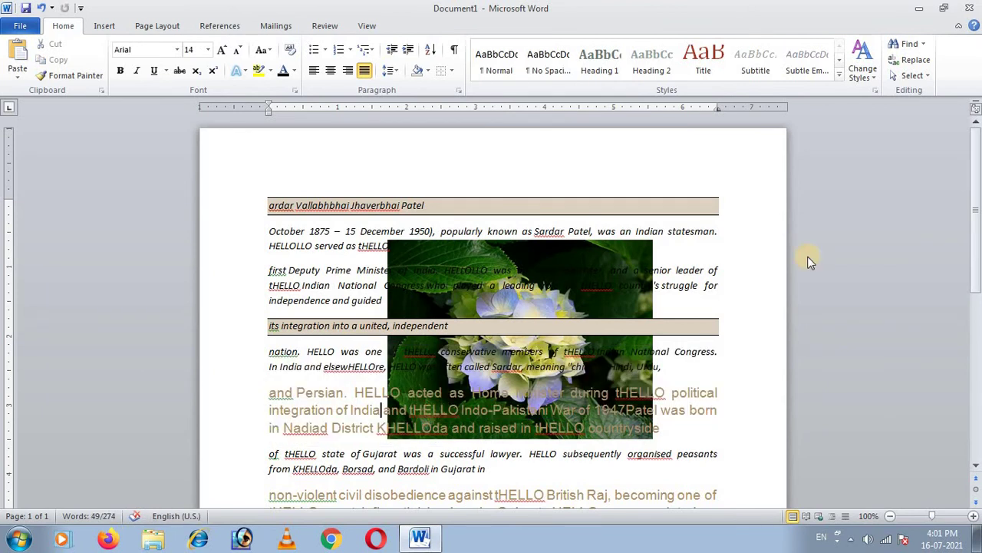
left_click(913, 75)
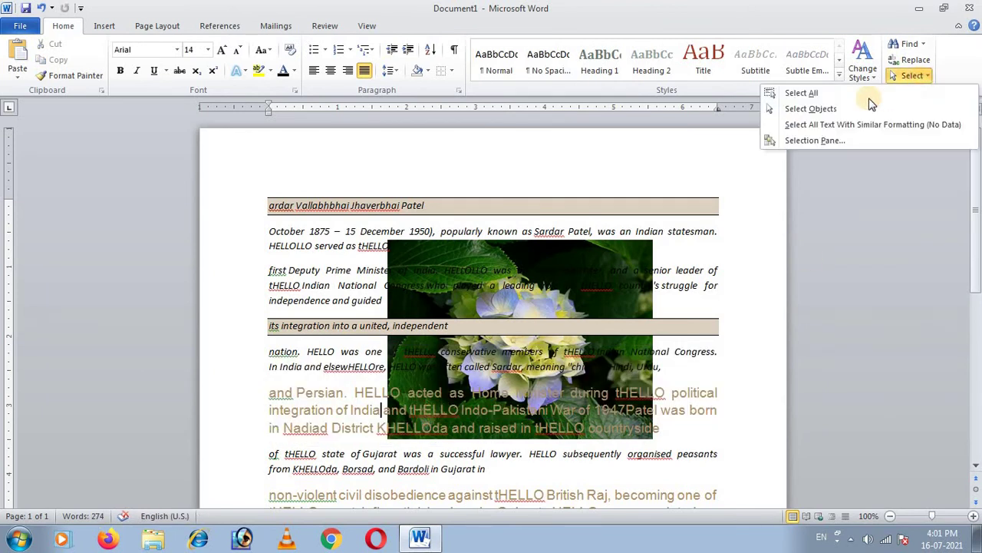
left_click(820, 111)
left_click(542, 265)
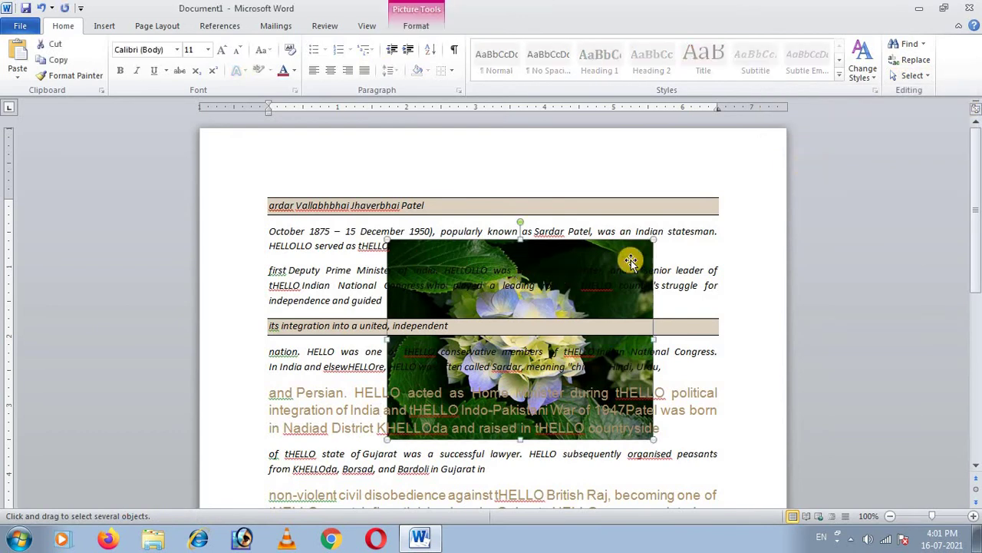
mouse_move(619, 272)
left_mouse_down()
mouse_move(570, 308)
mouse_move(568, 334)
left_mouse_up()
left_click_drag(503, 360, 514, 395)
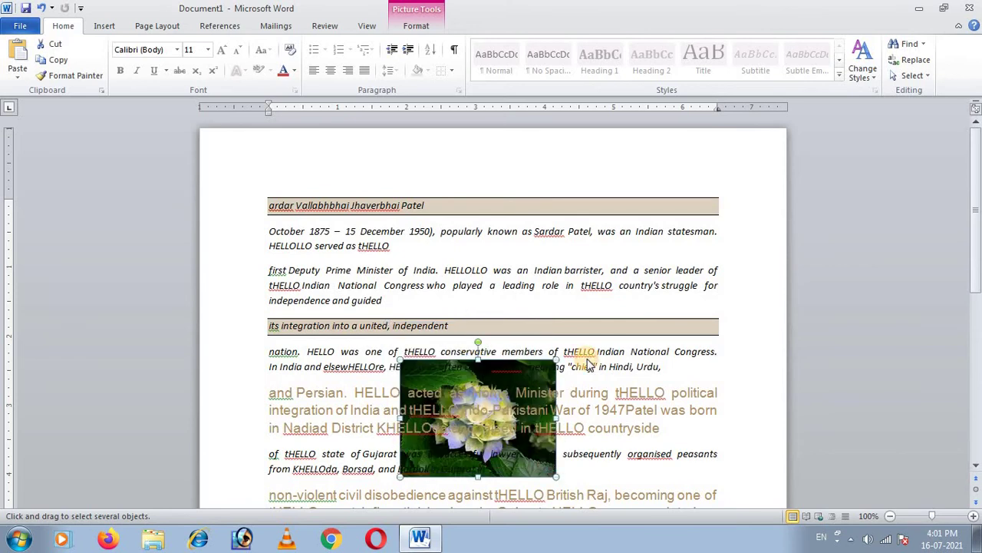
left_click(912, 75)
Step: Show the Selection Pane, then draw a rounded rectangle and a freeform line over the upper paragraphs
left_click(825, 143)
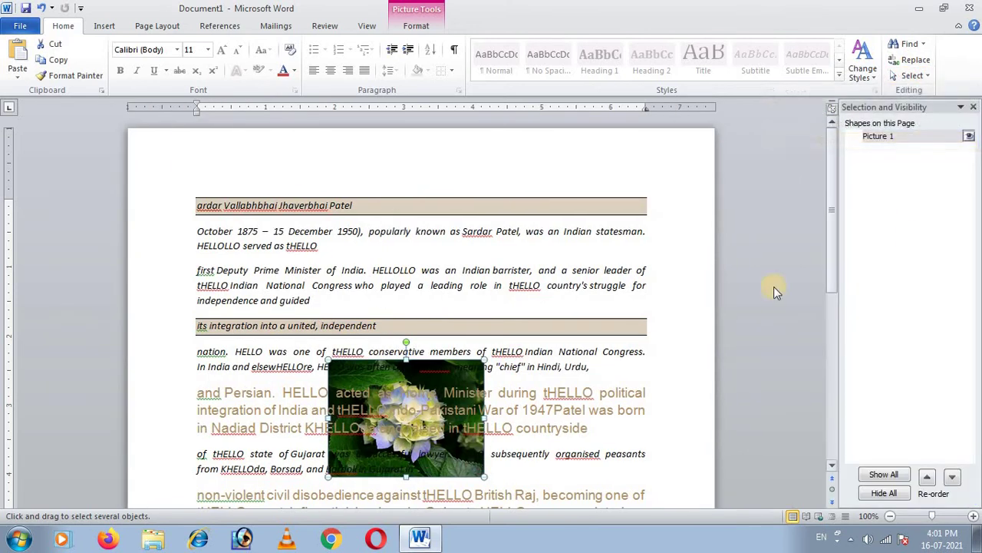
left_click_drag(405, 405, 405, 414)
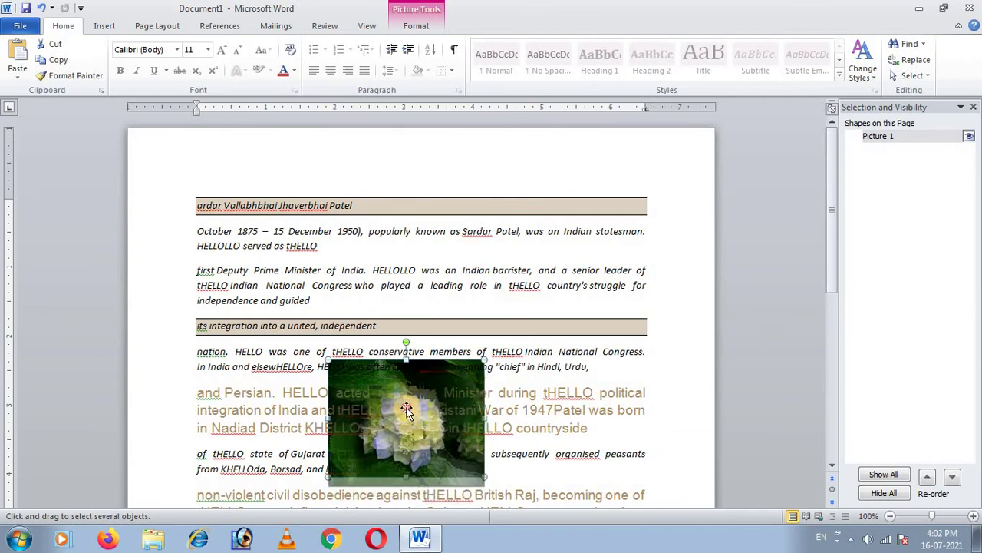
left_click(105, 26)
left_click(211, 58)
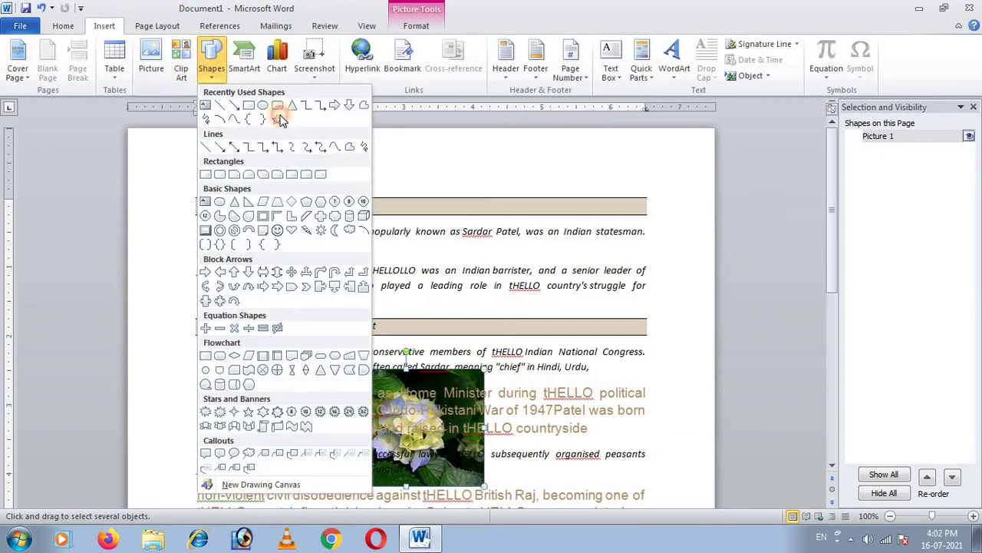
left_click(277, 105)
left_click_drag(456, 229, 581, 325)
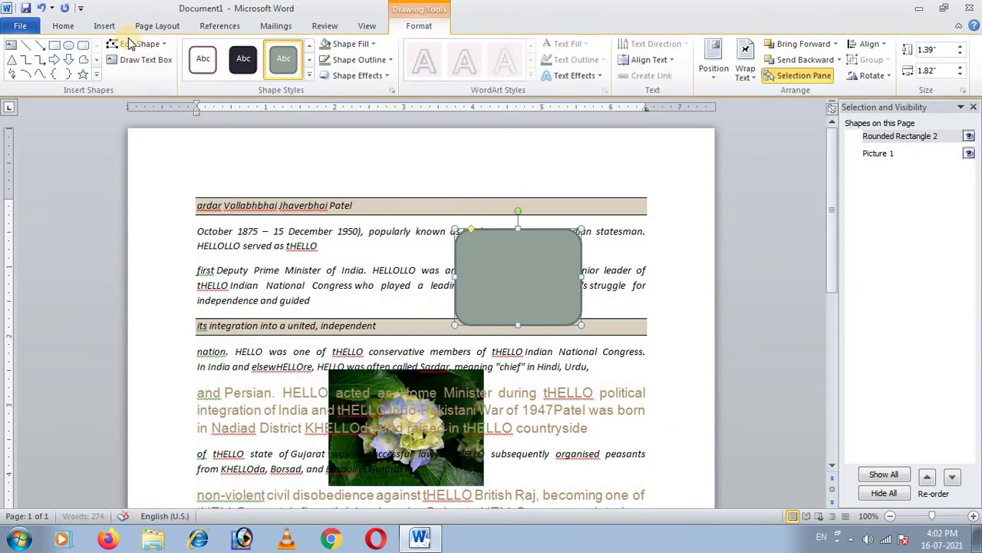
left_click(231, 270)
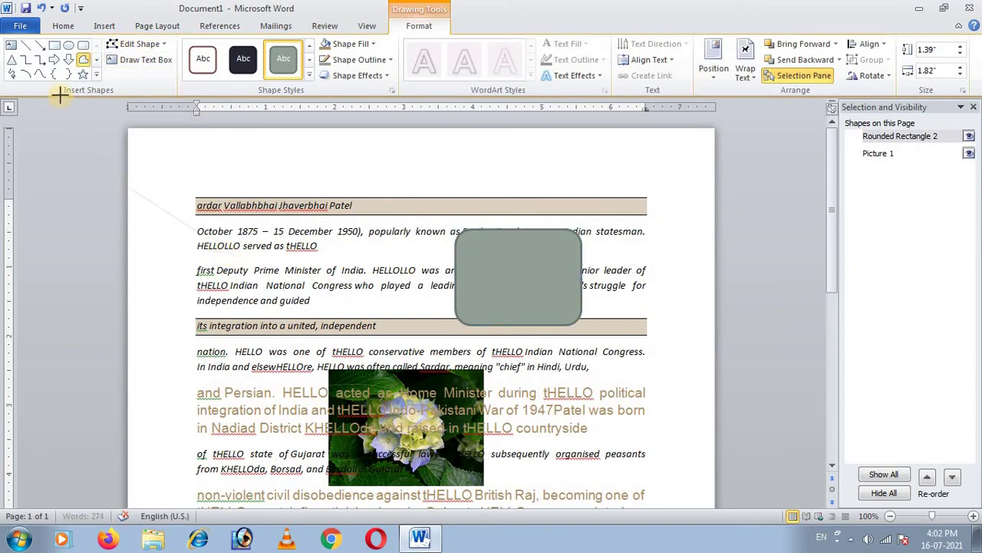
double_click(244, 228)
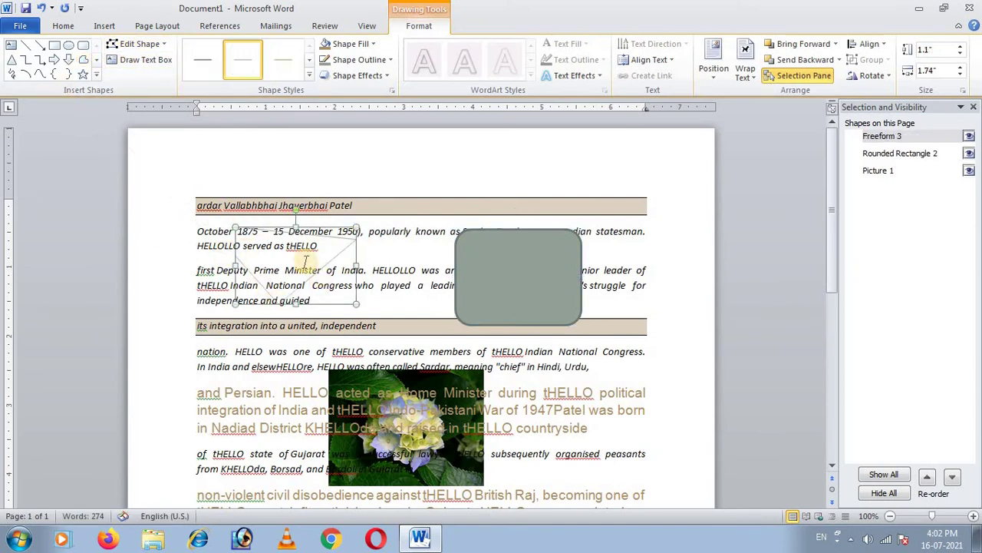
Step: Select the picture, rounded rectangle and freeform in turn from the Selection Pane, then close it
left_click(879, 171)
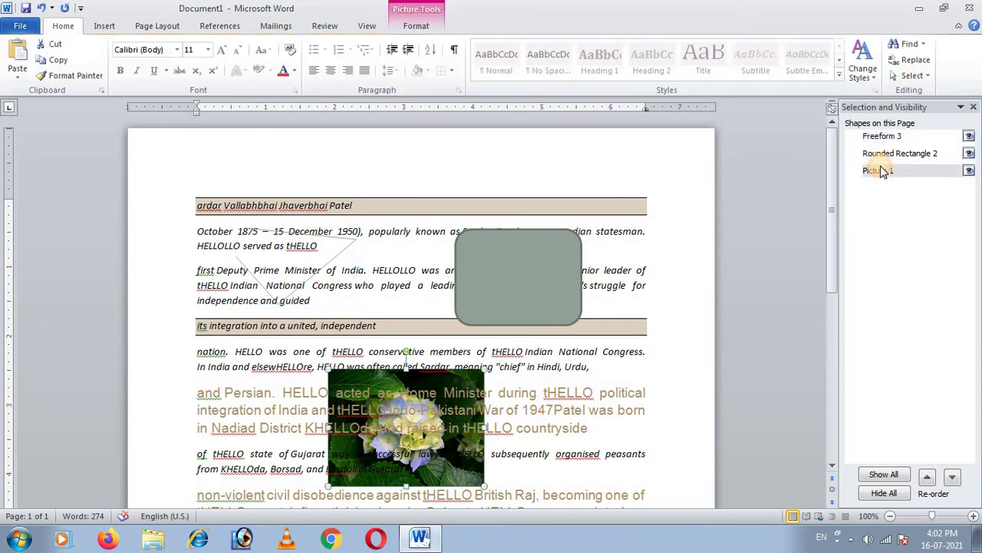
left_click(889, 157)
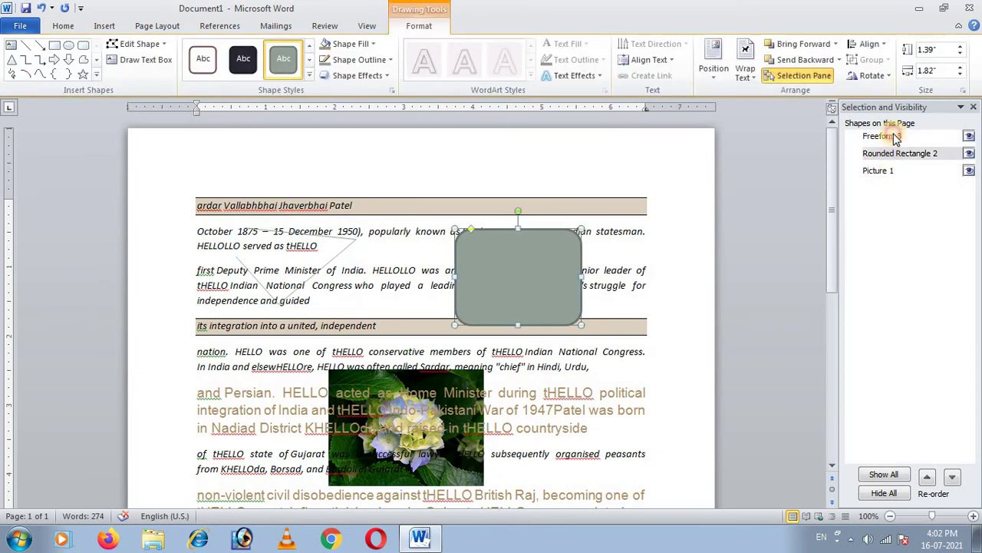
left_click(895, 137)
left_click(889, 157)
left_click(875, 171)
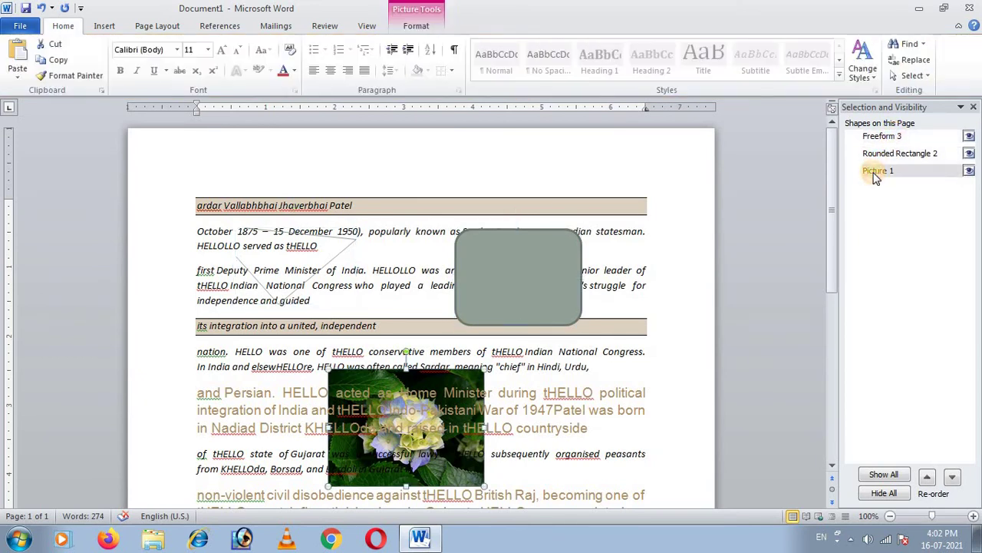
left_click(974, 108)
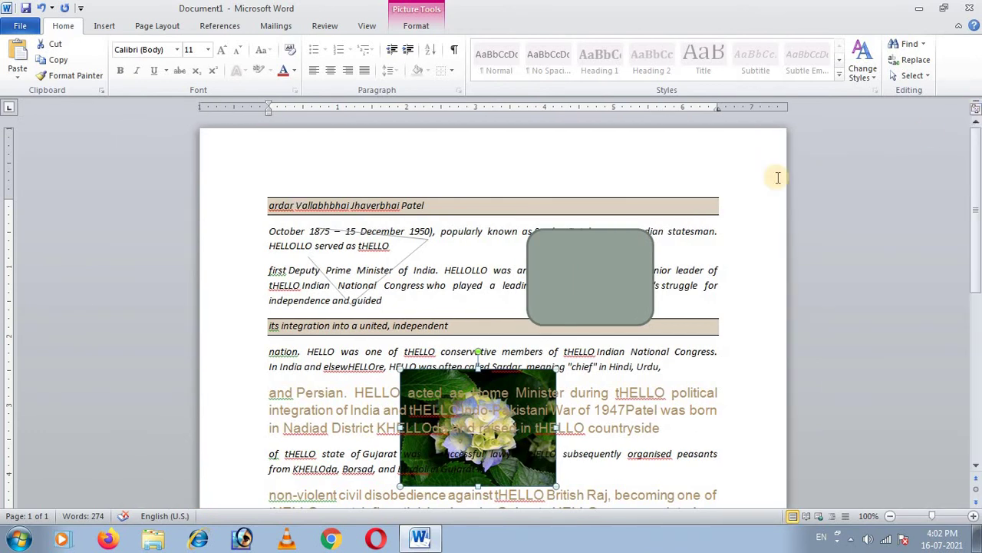